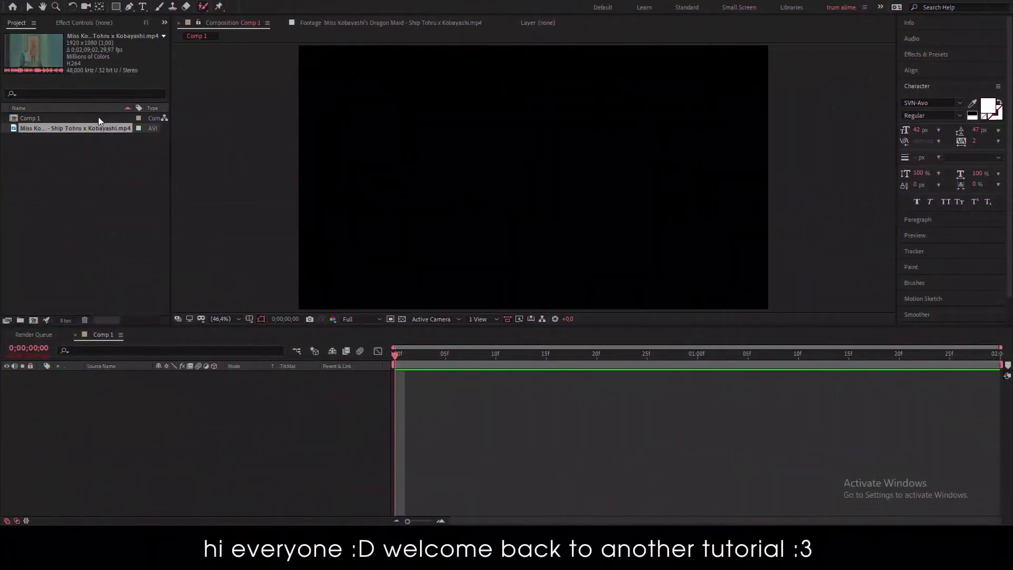
# Trim the anime clip's In point to about 0;01;42 at the couch scene, back in Comp 1.
pyautogui.click(102, 128)
pyautogui.doubleClick(102, 127)
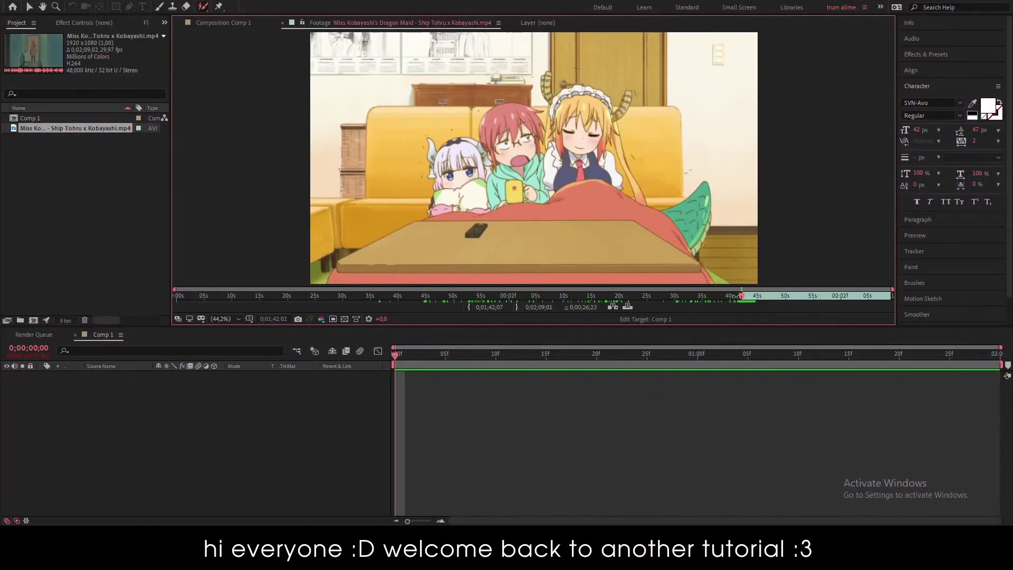
pyautogui.moveTo(736, 297); pyautogui.dragTo(744, 294)
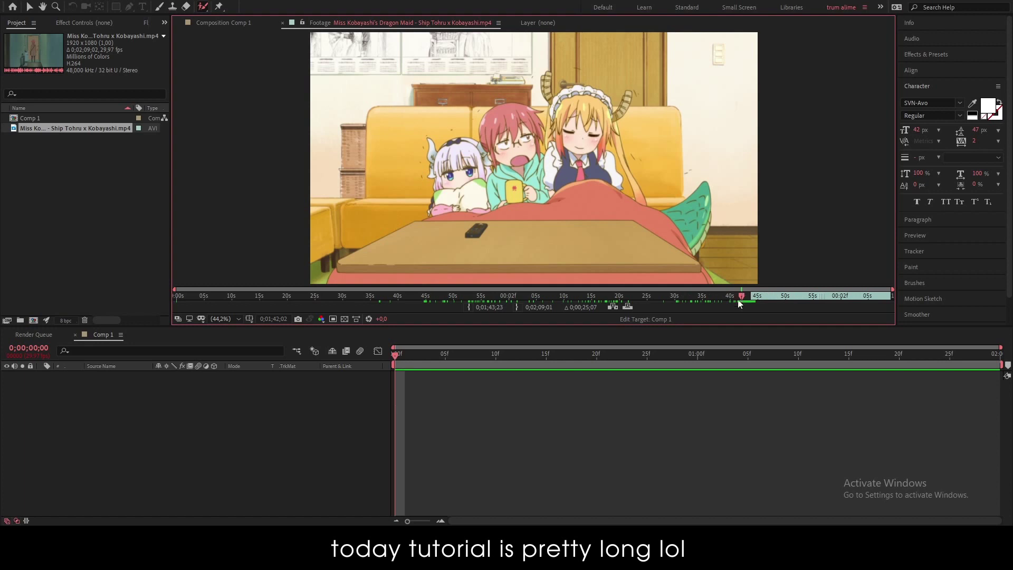
pyautogui.moveTo(743, 296); pyautogui.dragTo(748, 297)
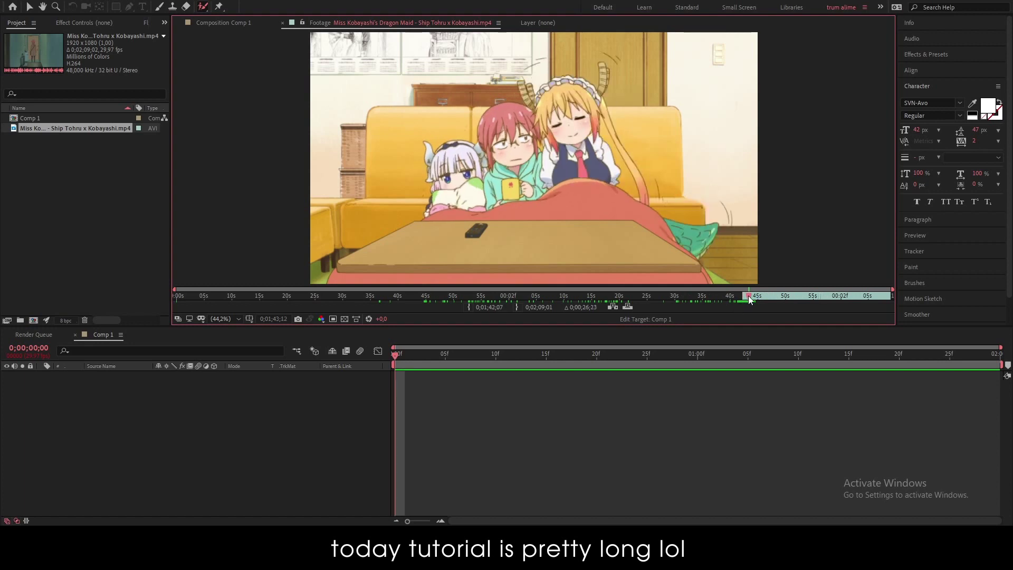
pyautogui.click(219, 23)
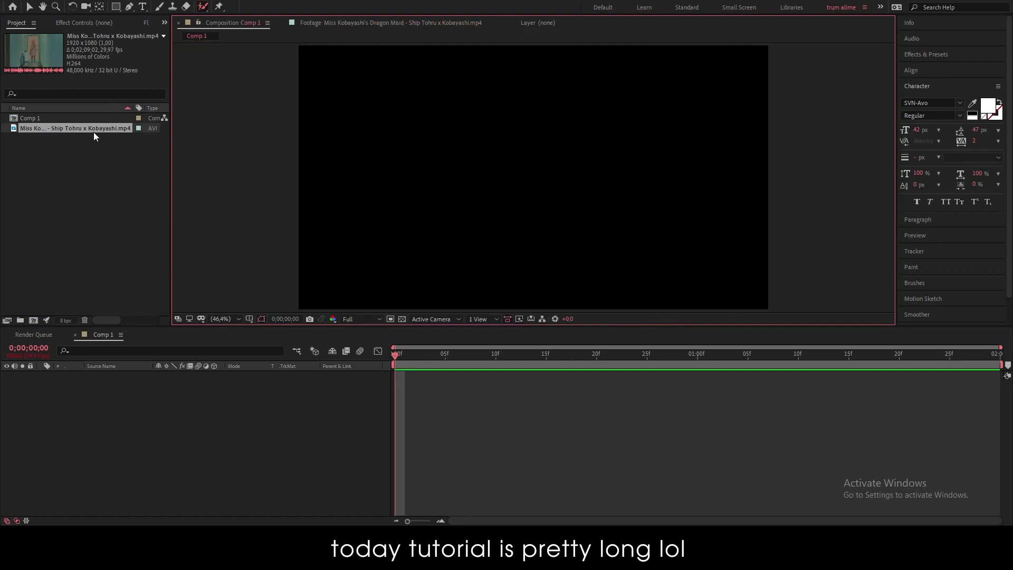
# Add the trimmed anime clip to Comp 1 with its layer aligned to start at frame 0.
pyautogui.moveTo(94, 132); pyautogui.dragTo(182, 464)
pyautogui.press('space')
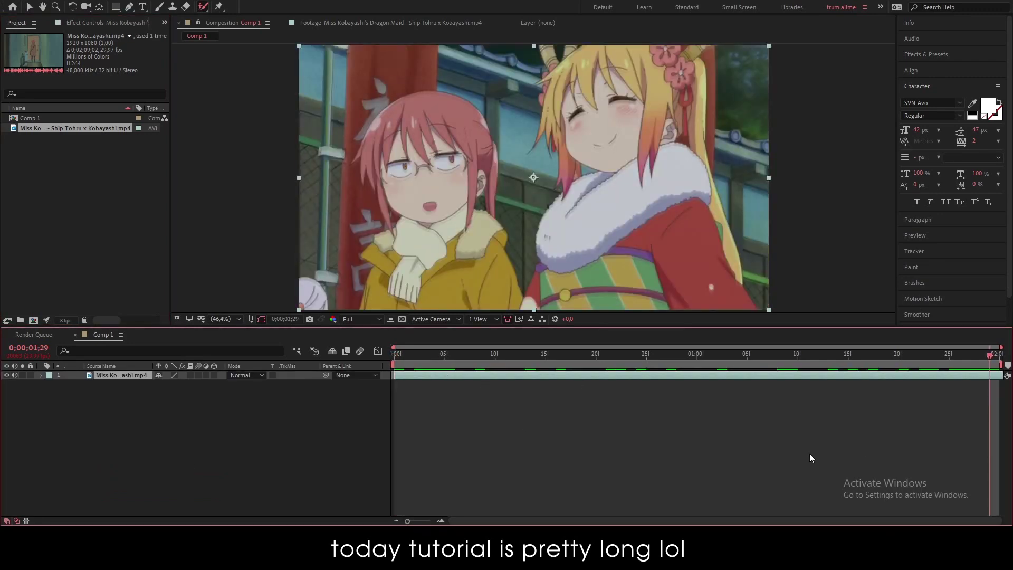
pyautogui.click(810, 454)
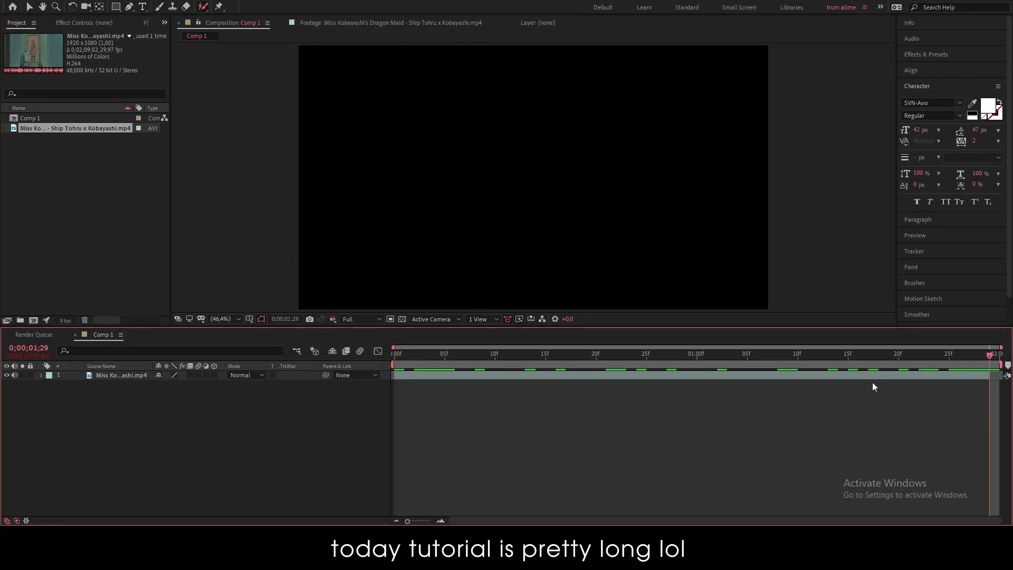
pyautogui.doubleClick(872, 375)
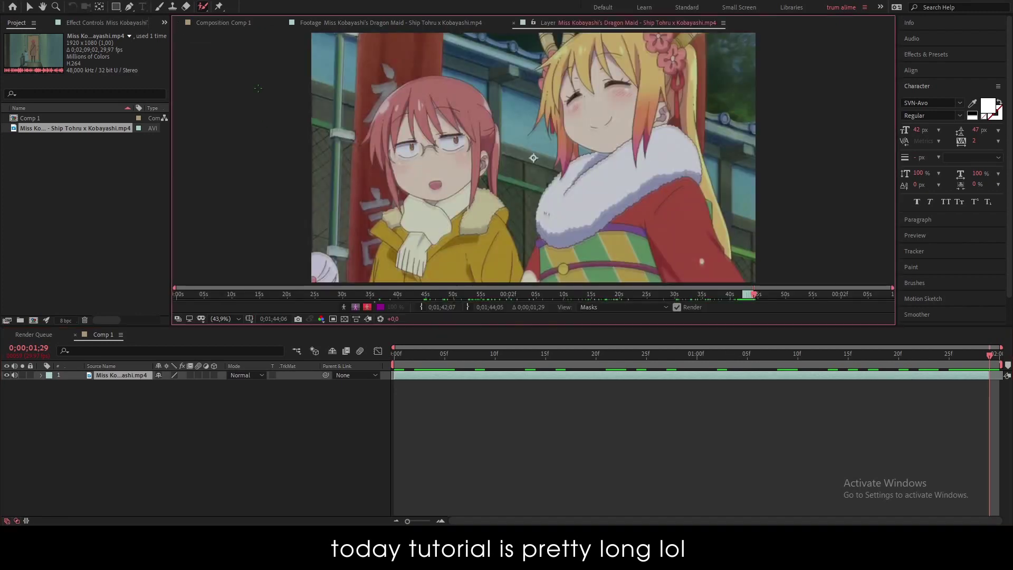
pyautogui.click(217, 22)
pyautogui.click(27, 8)
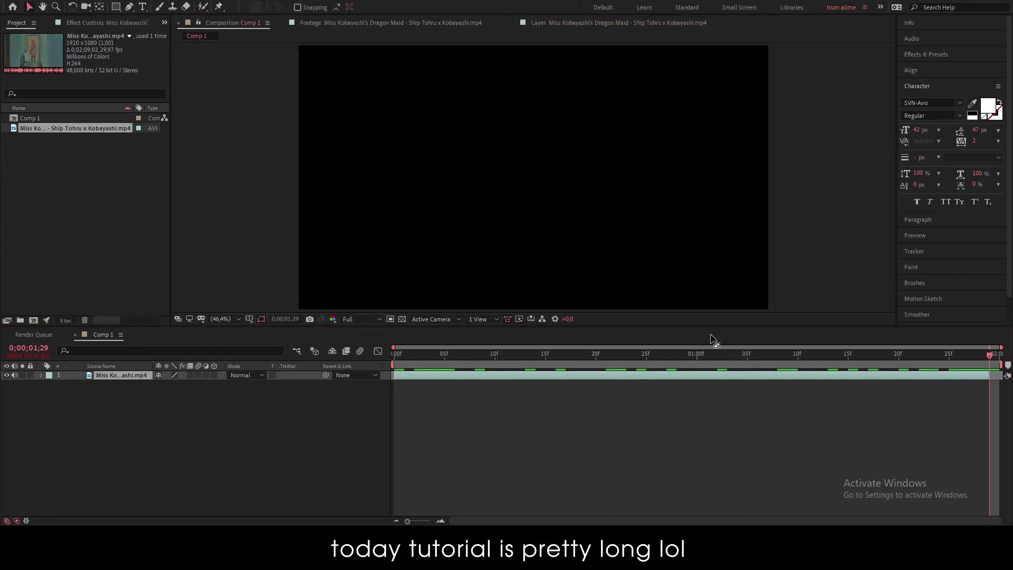
pyautogui.moveTo(708, 376); pyautogui.dragTo(718, 378)
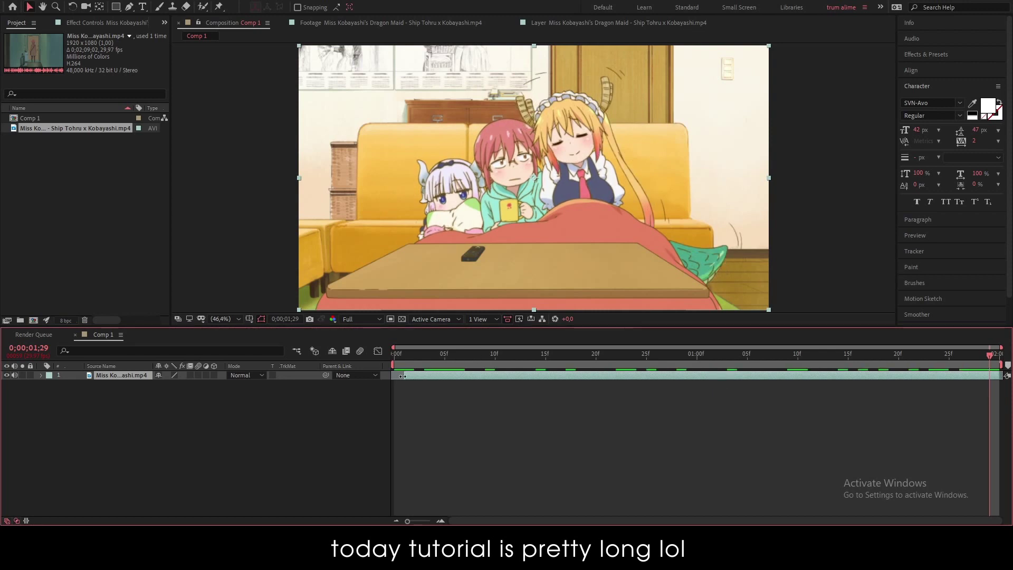
pyautogui.moveTo(393, 358)
pyautogui.mouseDown()
pyautogui.moveTo(848, 401)
pyautogui.moveTo(382, 394)
pyautogui.mouseUp()
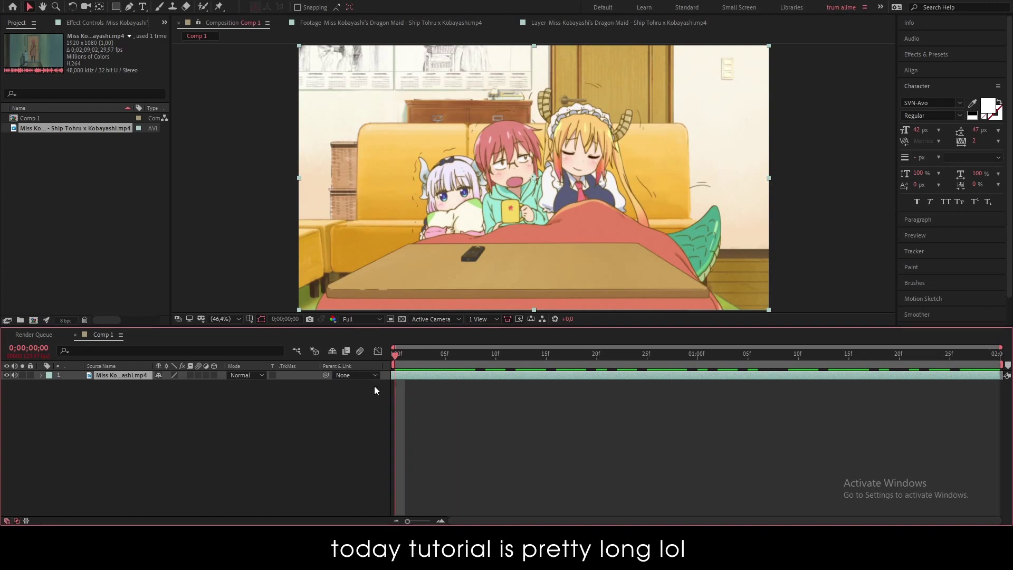
# Pre-compose the clip layer, pick Roto Brush, and open the precomp in the Layer panel.
pyautogui.rightClick(419, 374)
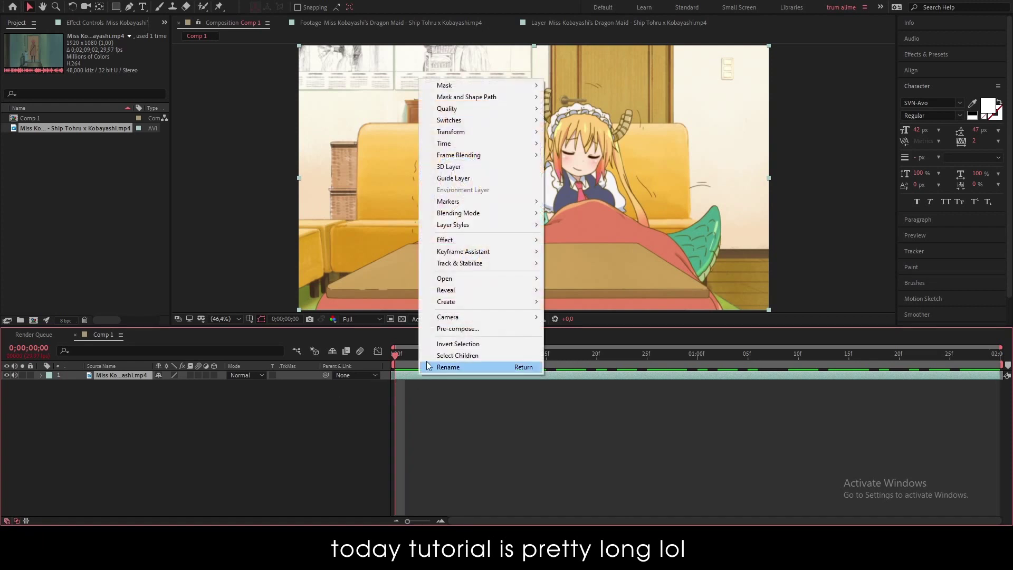
pyautogui.click(448, 328)
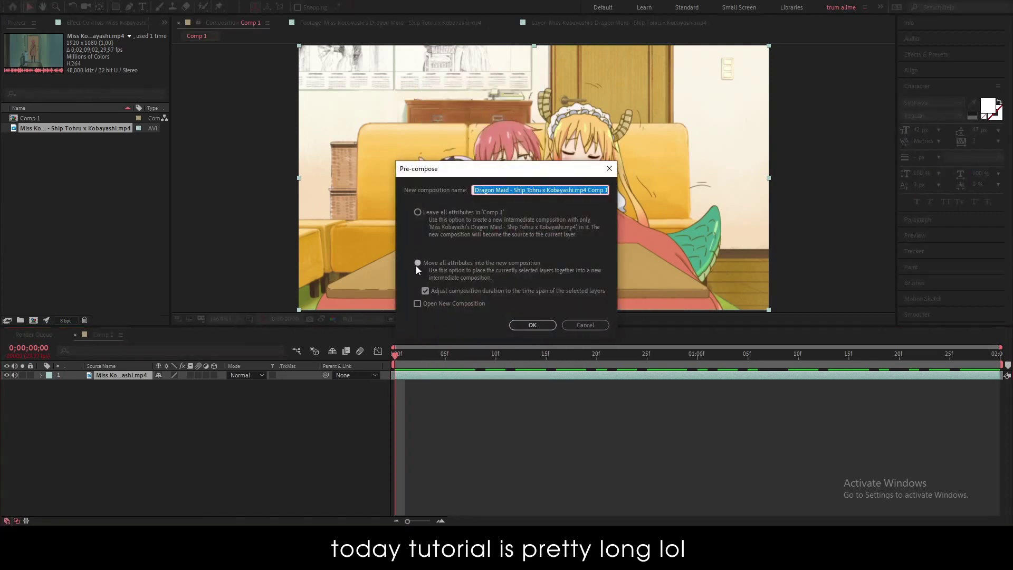
pyautogui.click(530, 324)
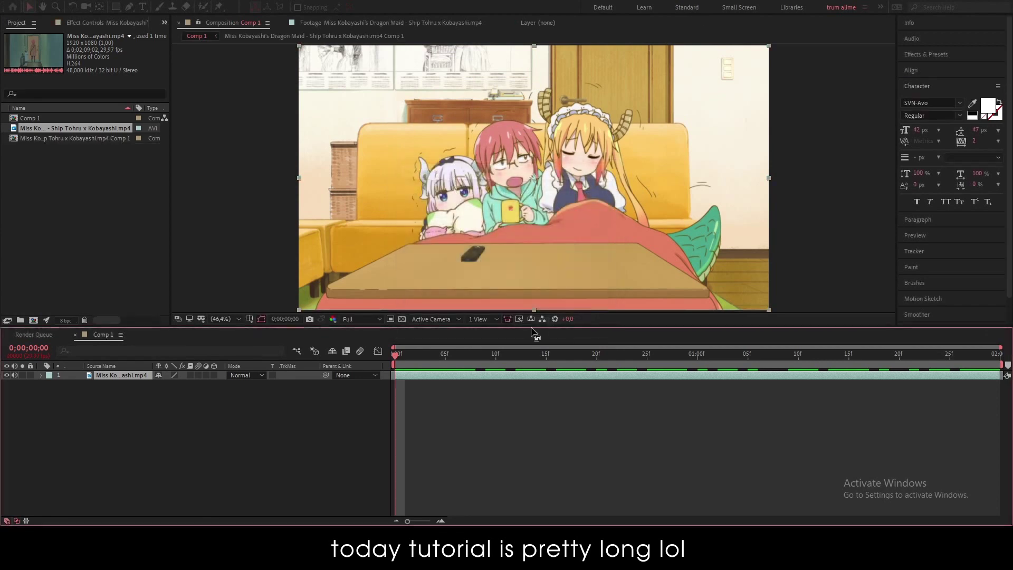
pyautogui.click(204, 9)
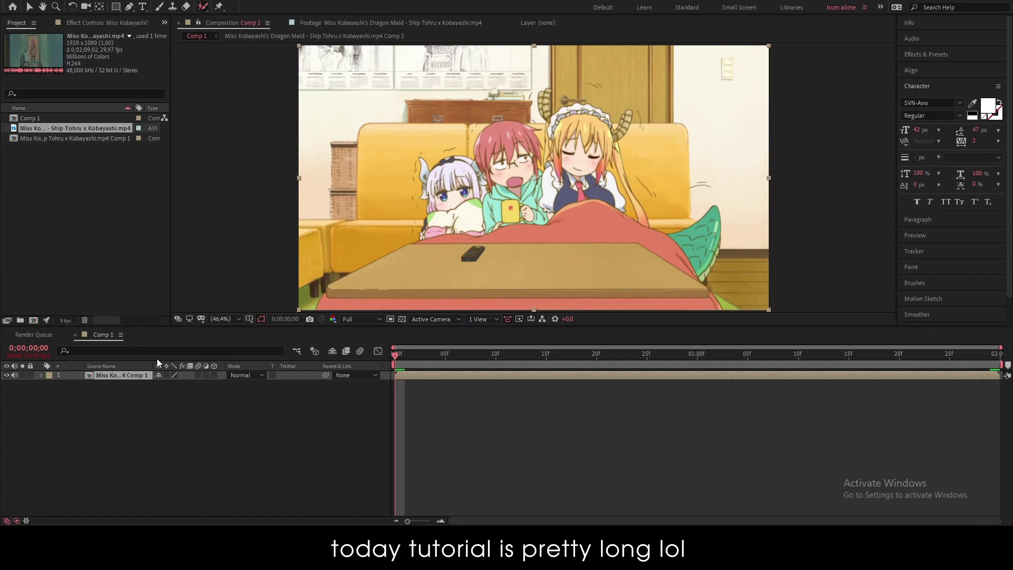
pyautogui.doubleClick(137, 375)
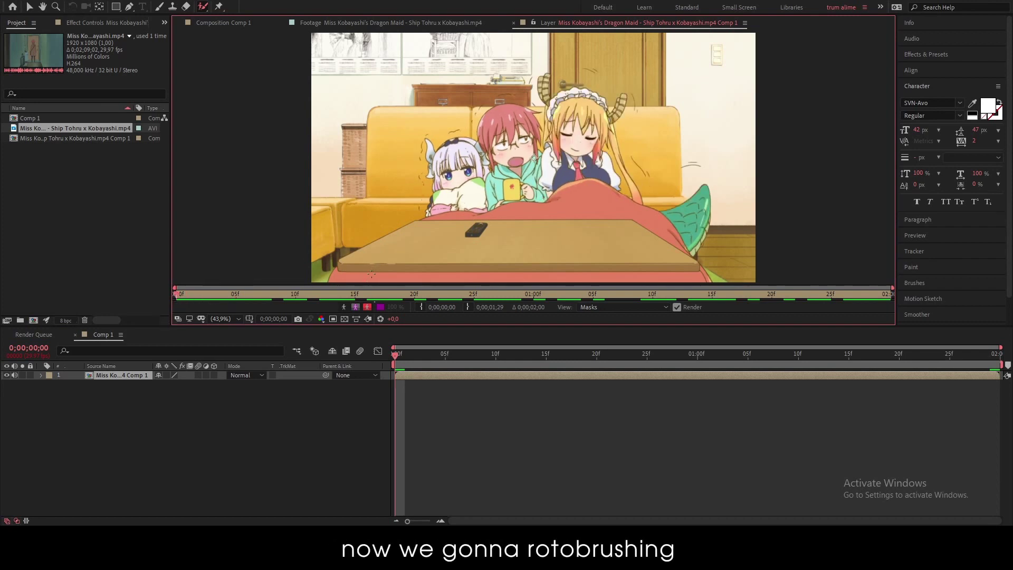
# Paint a Roto Brush matte over the characters and remove background along the blonde maid's hair.
pyautogui.moveTo(348, 273); pyautogui.dragTo(396, 246)
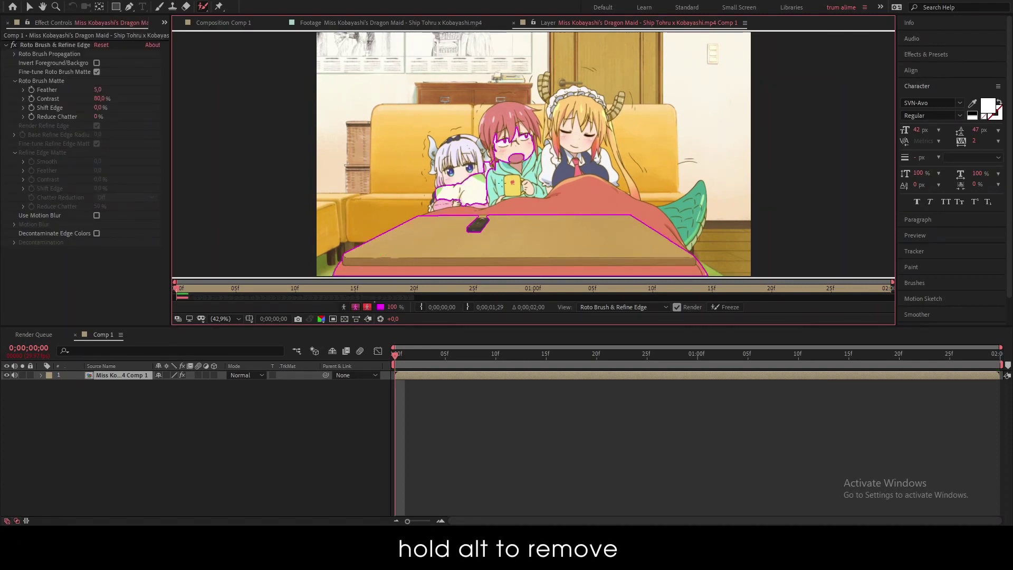
pyautogui.scroll(3, 333, 107)
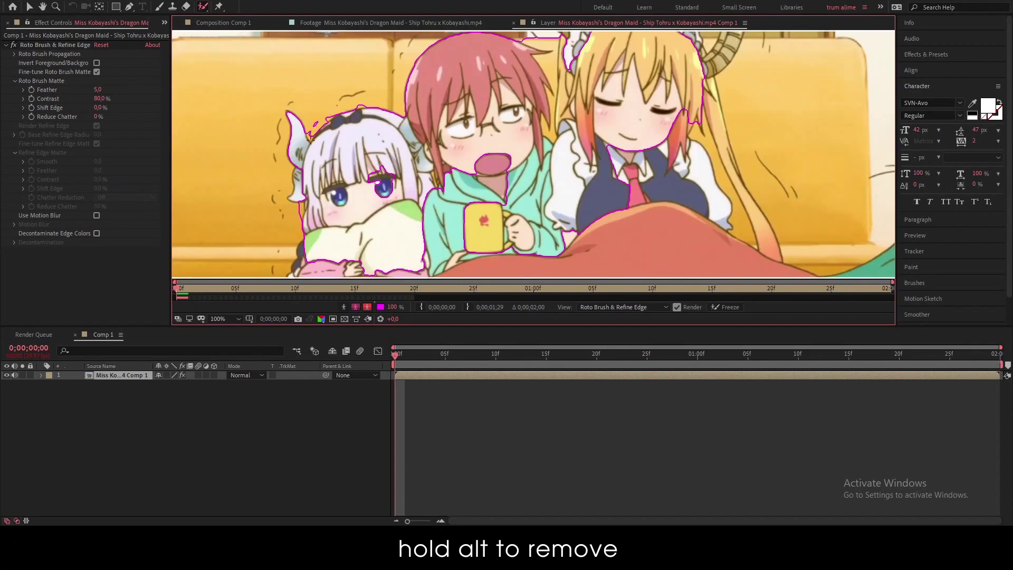
pyautogui.scroll(-1, 480, 248)
pyautogui.scroll(-1, 480, 248)
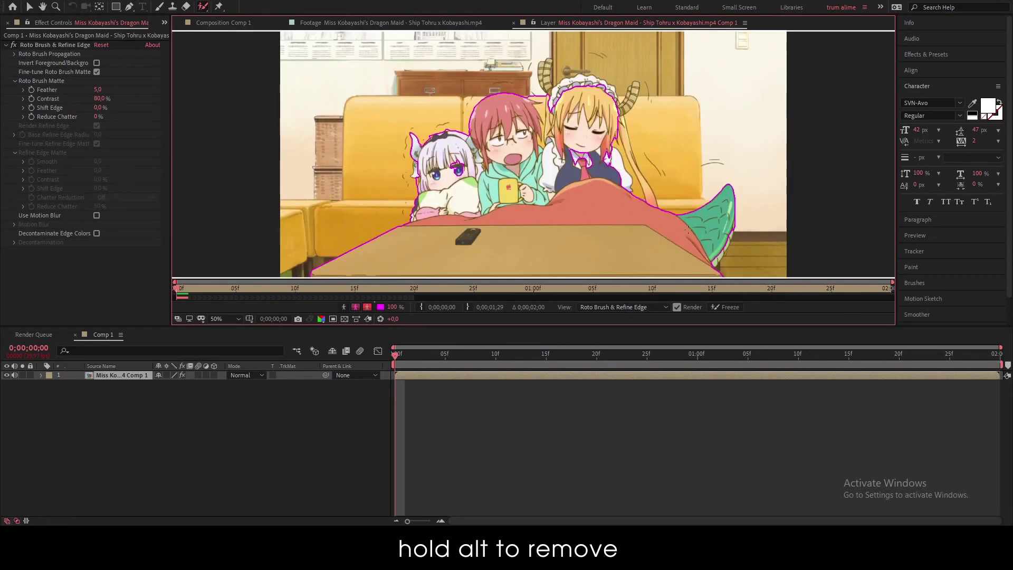
pyautogui.scroll(2, 626, 184)
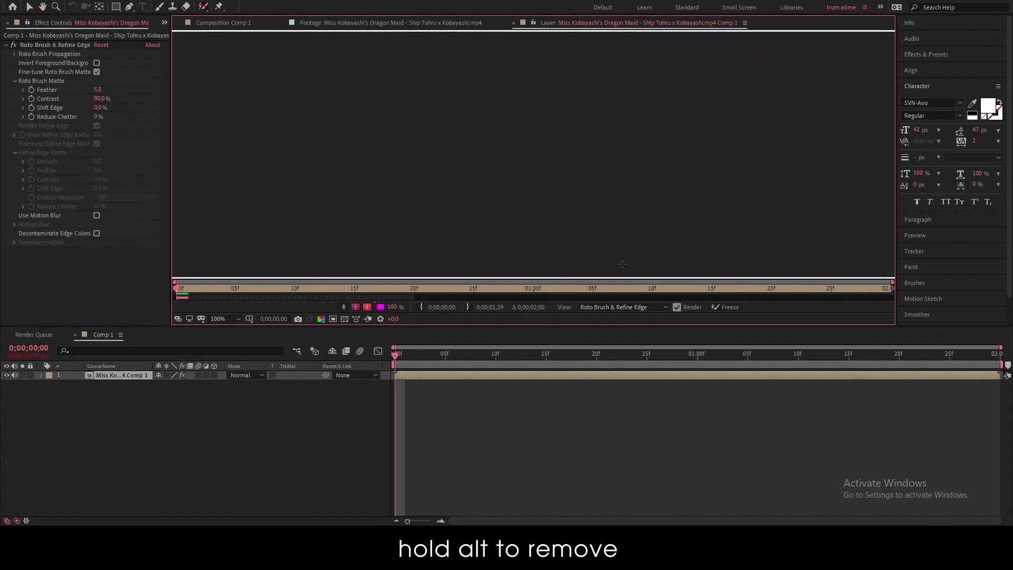
pyautogui.moveTo(543, 140); pyautogui.dragTo(583, 209)
pyautogui.scroll(-1, 582, 208)
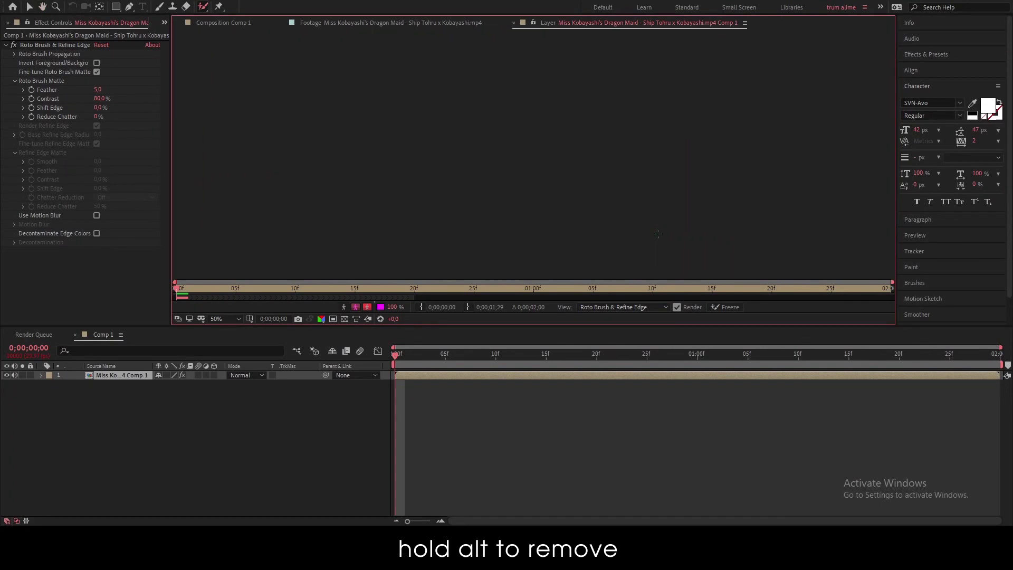
pyautogui.scroll(1, 544, 138)
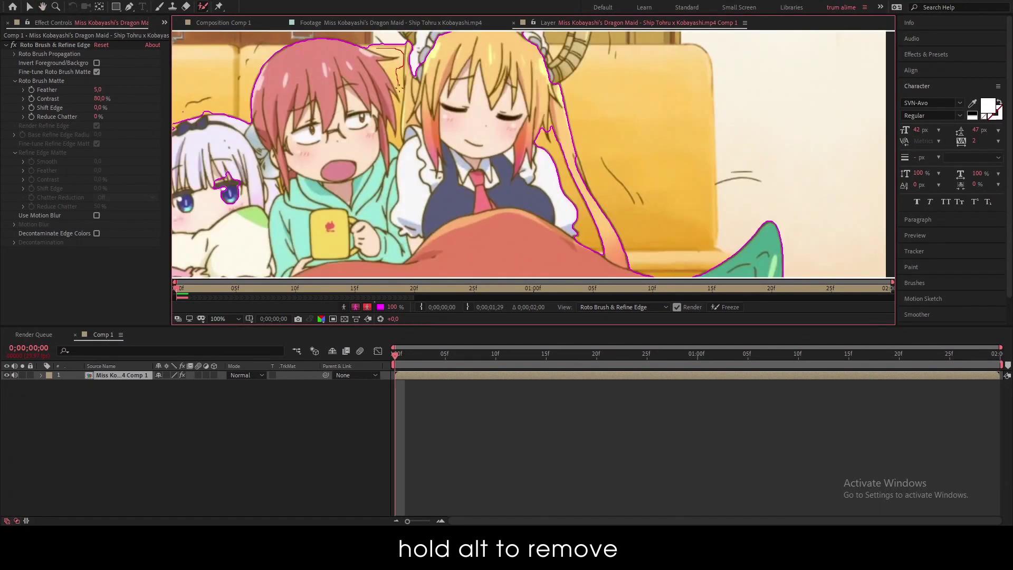
pyautogui.scroll(2, 544, 139)
pyautogui.scroll(-3, 622, 56)
pyautogui.scroll(1, 541, 64)
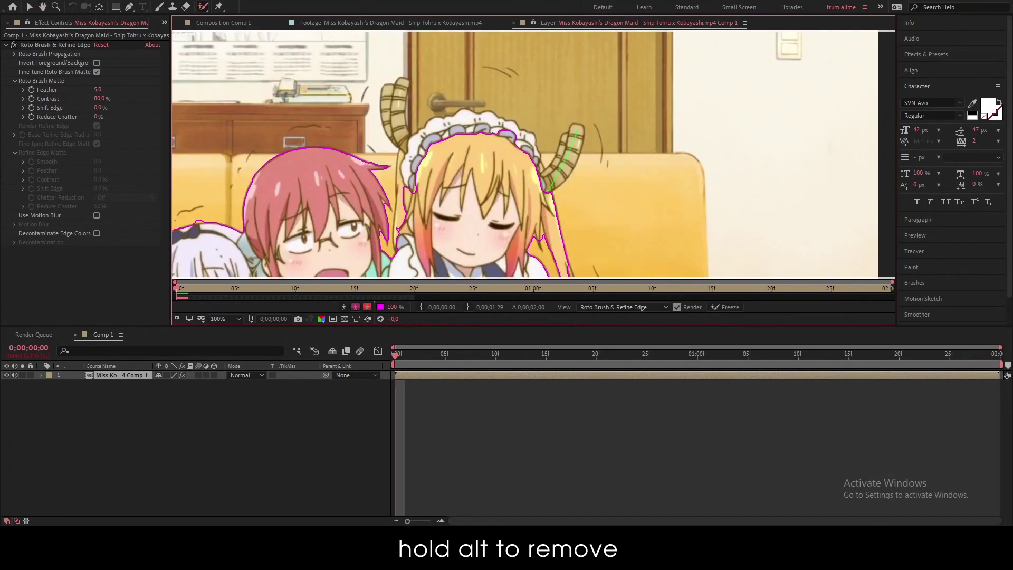
# Add both of the maid's horns to the matte and freeze it across the clip.
pyautogui.moveTo(576, 129); pyautogui.dragTo(554, 171)
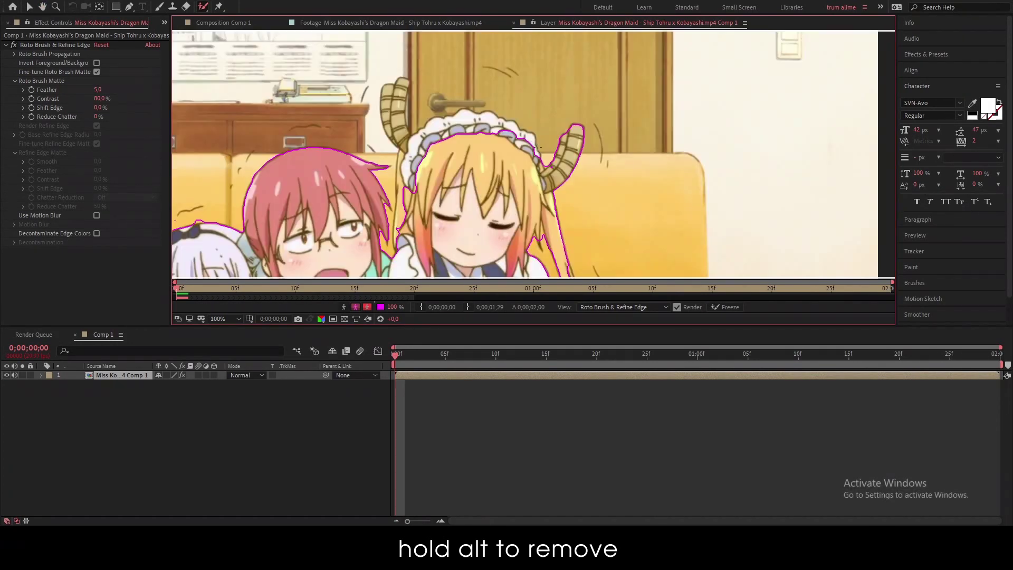
pyautogui.moveTo(419, 162); pyautogui.dragTo(401, 127)
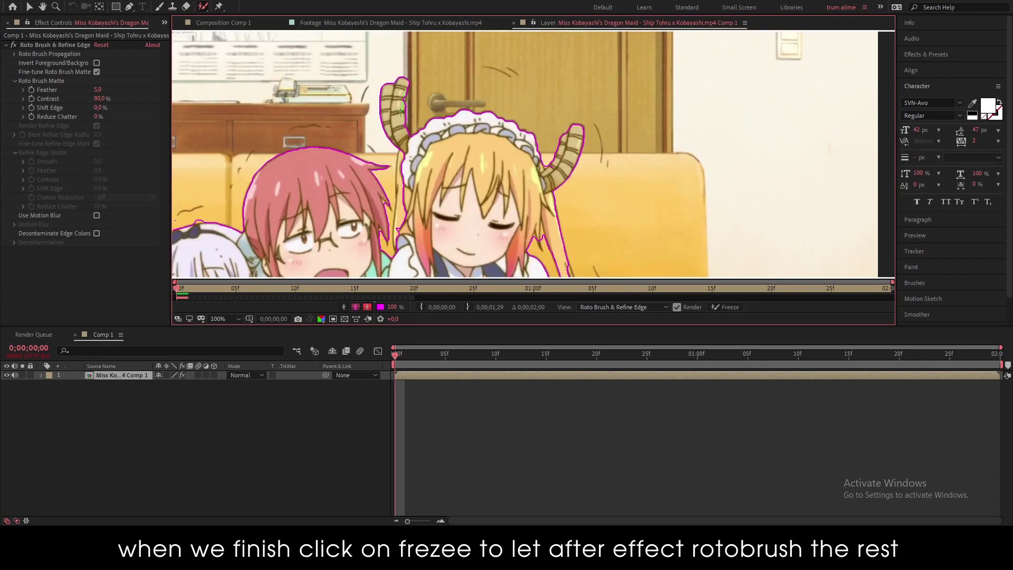
pyautogui.moveTo(401, 109); pyautogui.dragTo(384, 132)
pyautogui.scroll(-2, 374, 147)
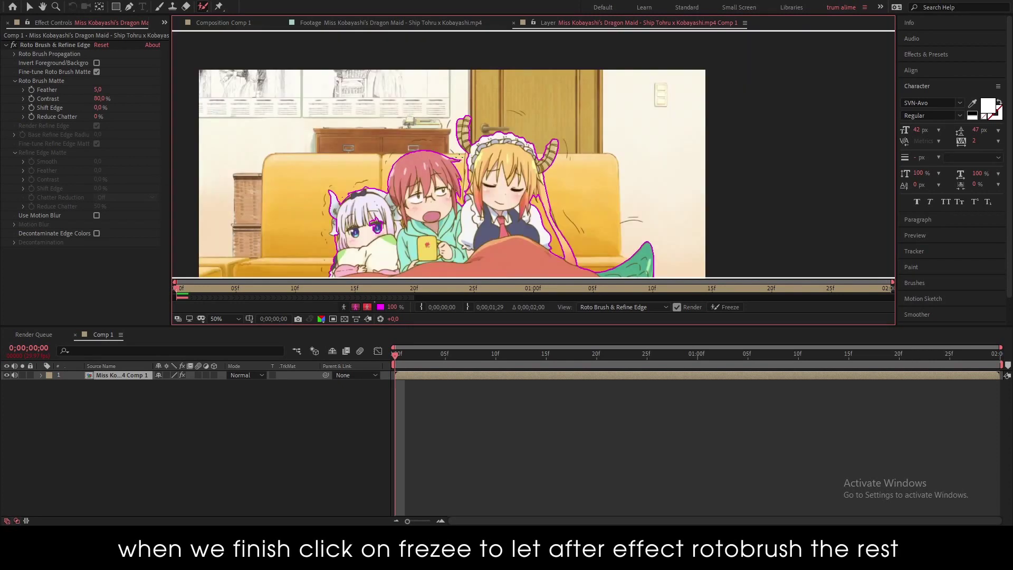
pyautogui.scroll(-2, 458, 156)
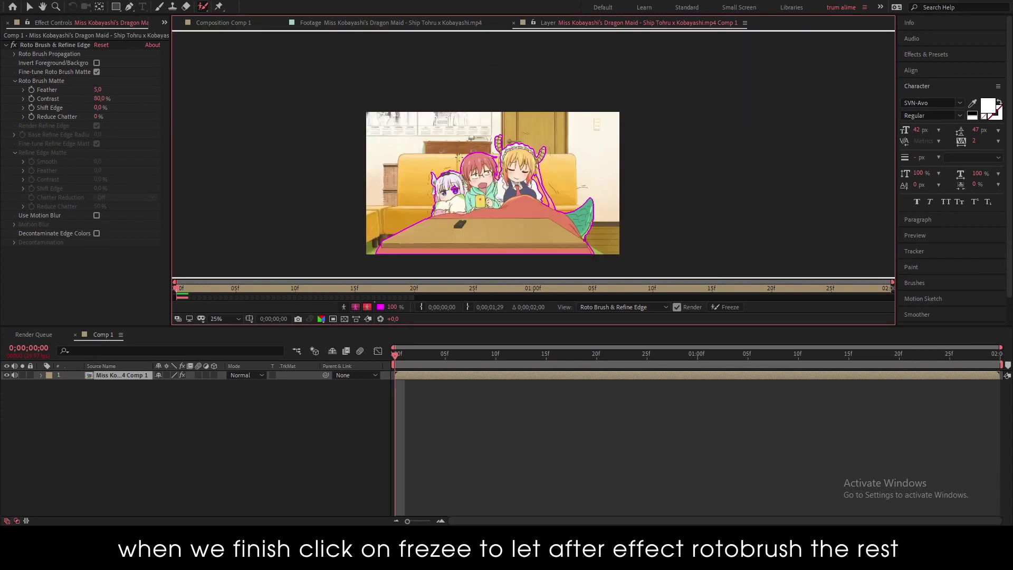
pyautogui.click(722, 305)
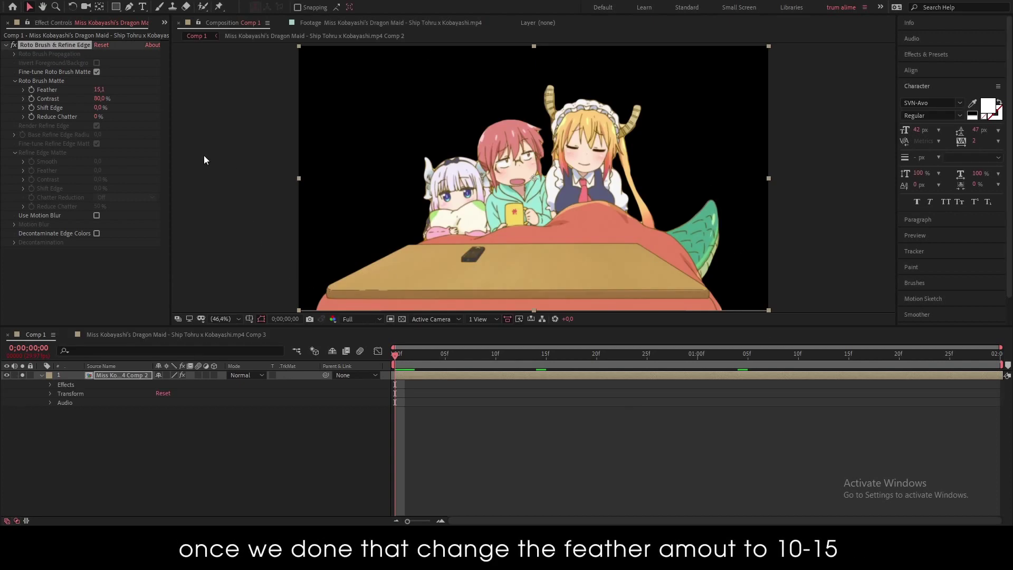
# Lower the Roto Brush Matte Feather to about 13.8.
pyautogui.moveTo(96, 90); pyautogui.dragTo(67, 92)
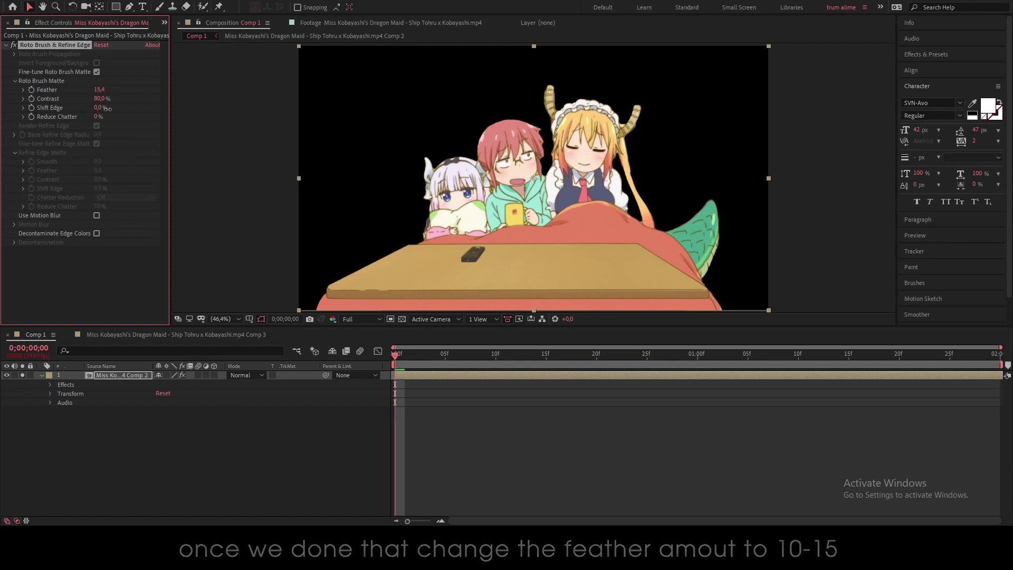
# Add a white (FFFFFF) Stroke layer style positioned Outside and adjust its size.
pyautogui.moveTo(177, 110)
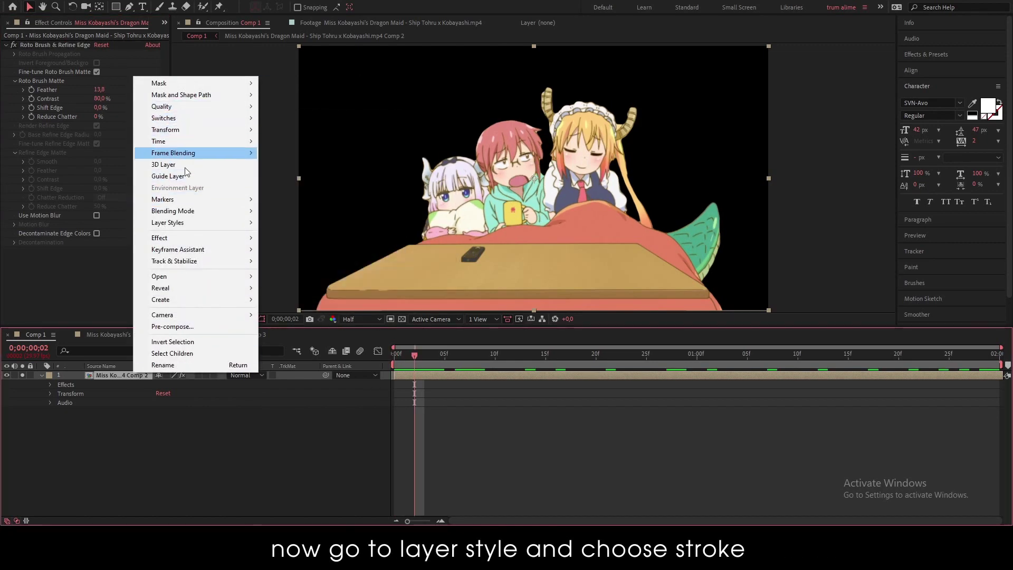
pyautogui.moveTo(193, 224)
pyautogui.click(295, 354)
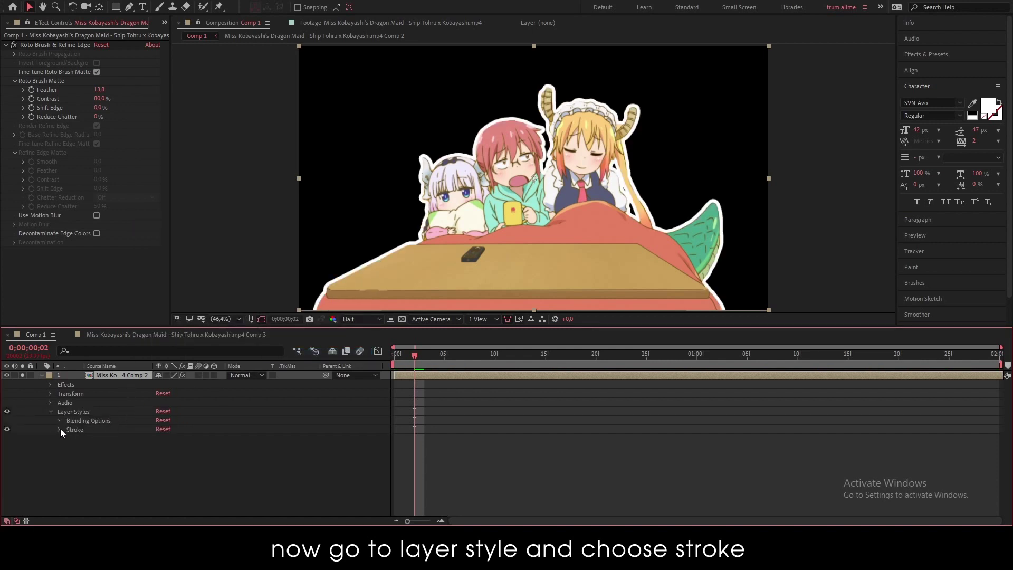
pyautogui.click(59, 429)
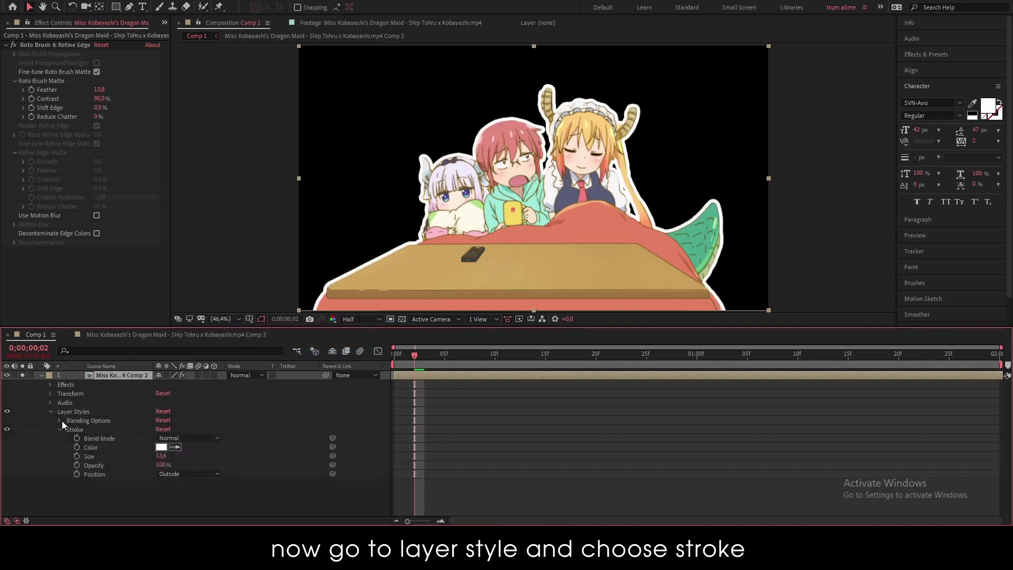
pyautogui.click(164, 448)
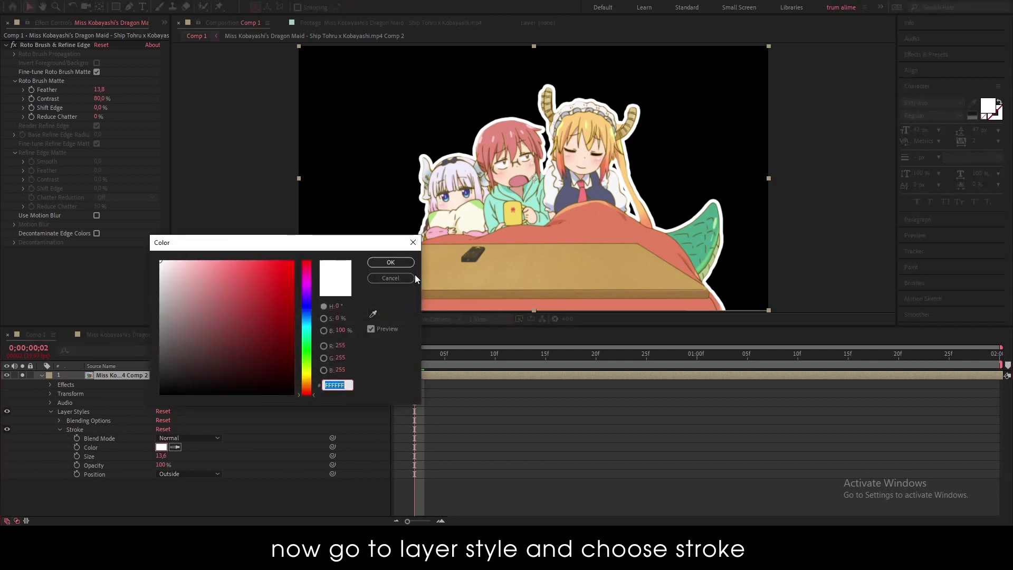
pyautogui.click(382, 280)
pyautogui.moveTo(160, 456)
pyautogui.mouseDown()
pyautogui.moveTo(69, 460)
pyautogui.moveTo(126, 461)
pyautogui.mouseUp()
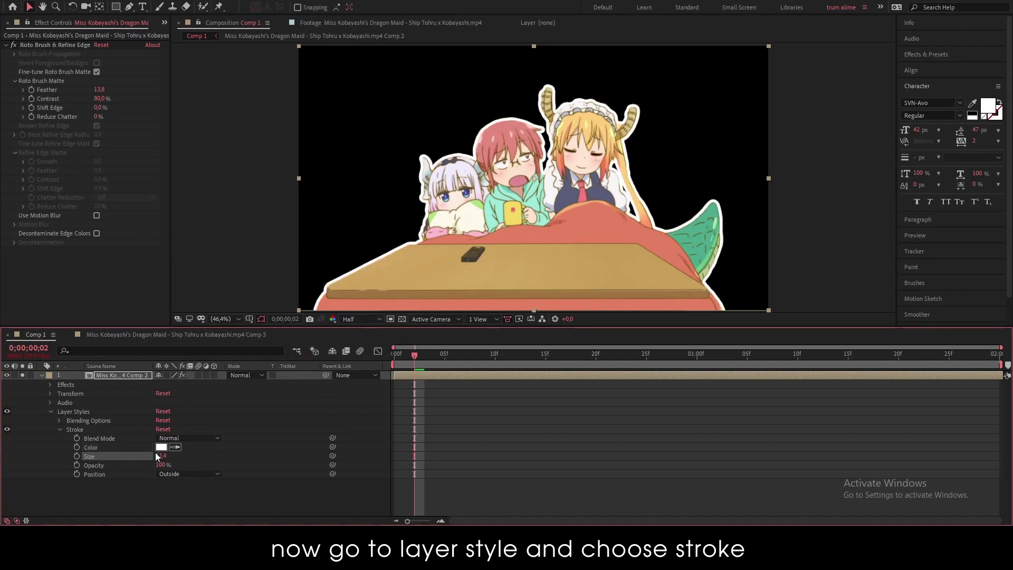
# Duplicate the character layer with Ctrl+D and rename the copy to bg.
pyautogui.click(41, 375)
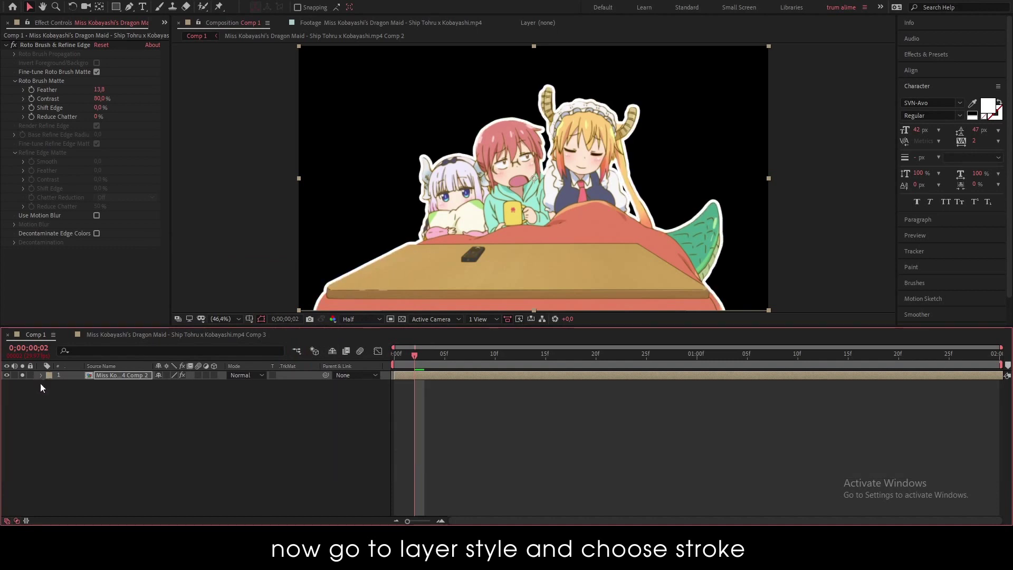
pyautogui.click(148, 439)
pyautogui.click(117, 375)
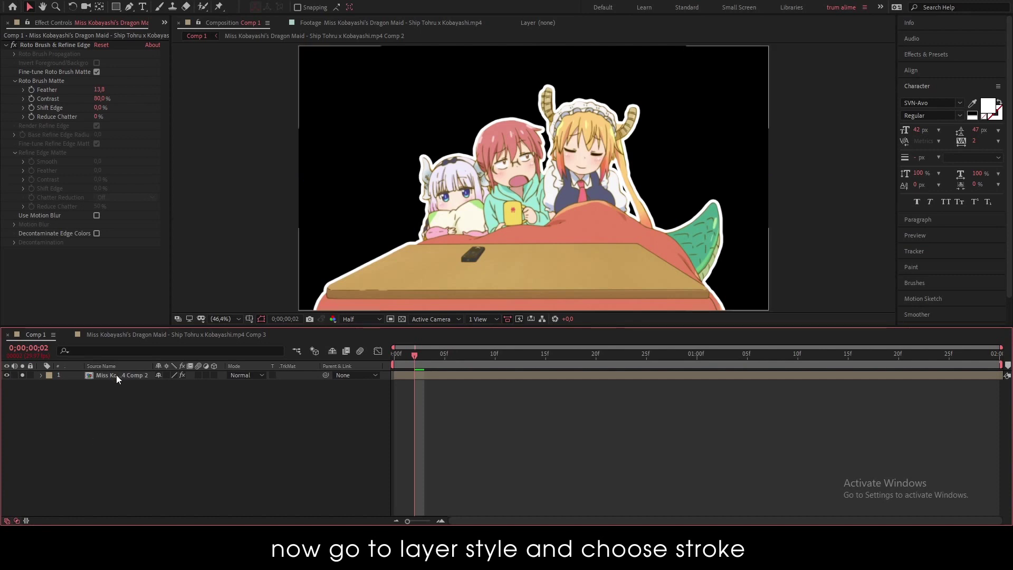
pyautogui.hotkey('ctrl', 'd')
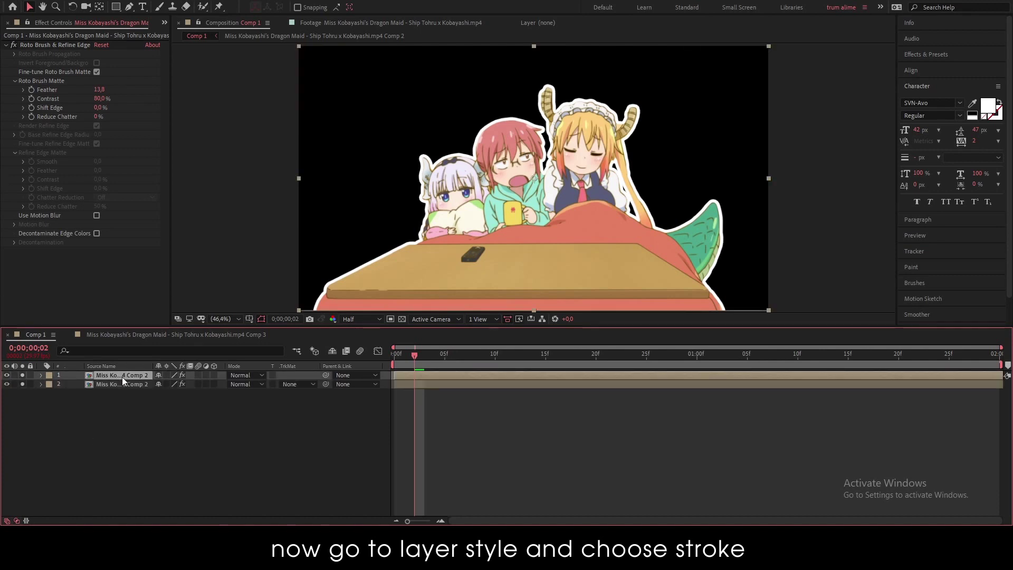
pyautogui.click(125, 384)
pyautogui.press('Return')
pyautogui.write('bg')
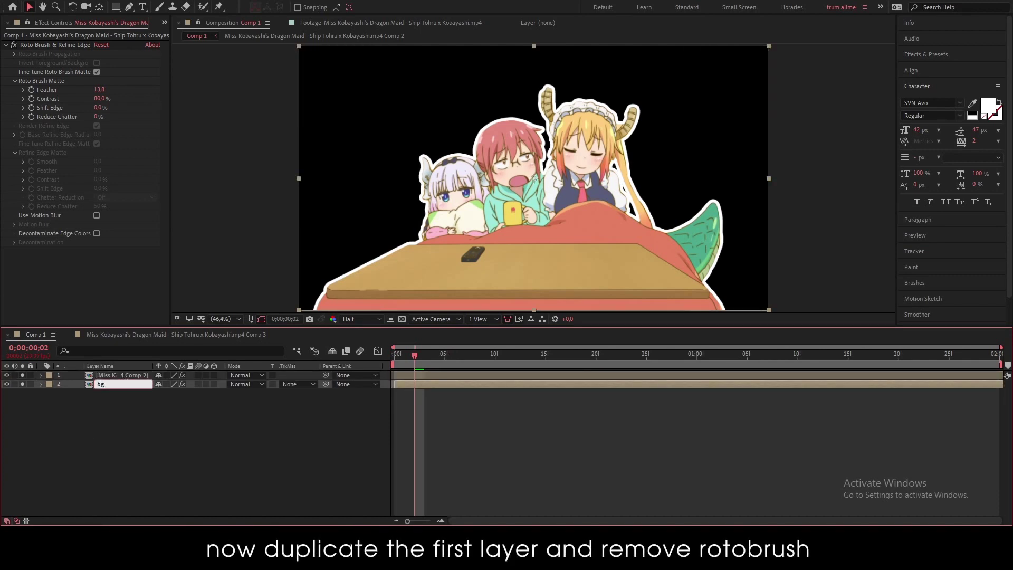
pyautogui.press('Return')
# Delete the Roto Brush & Refine Edge effect from the bg layer.
pyautogui.click(36, 45)
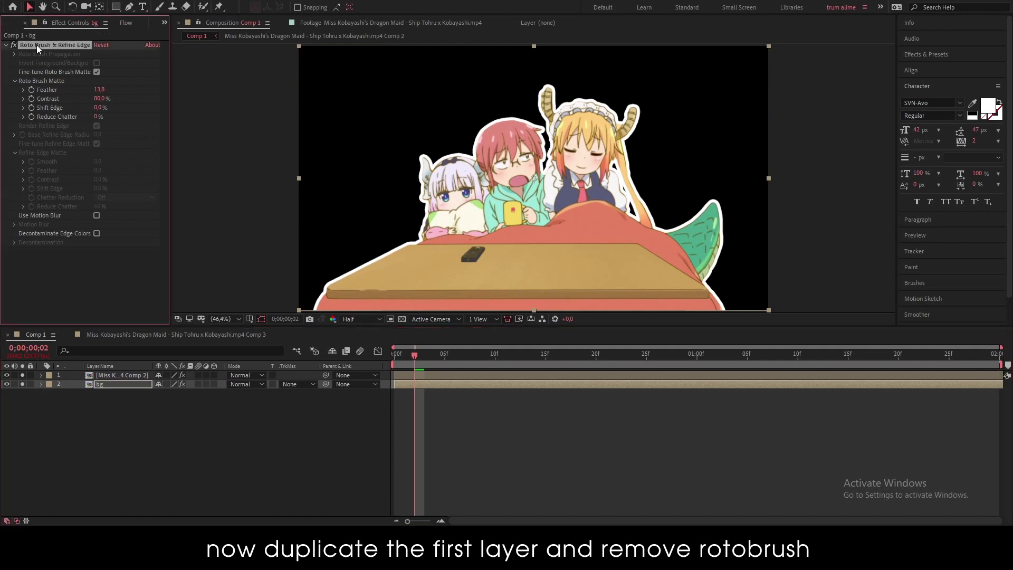
pyautogui.press('Delete')
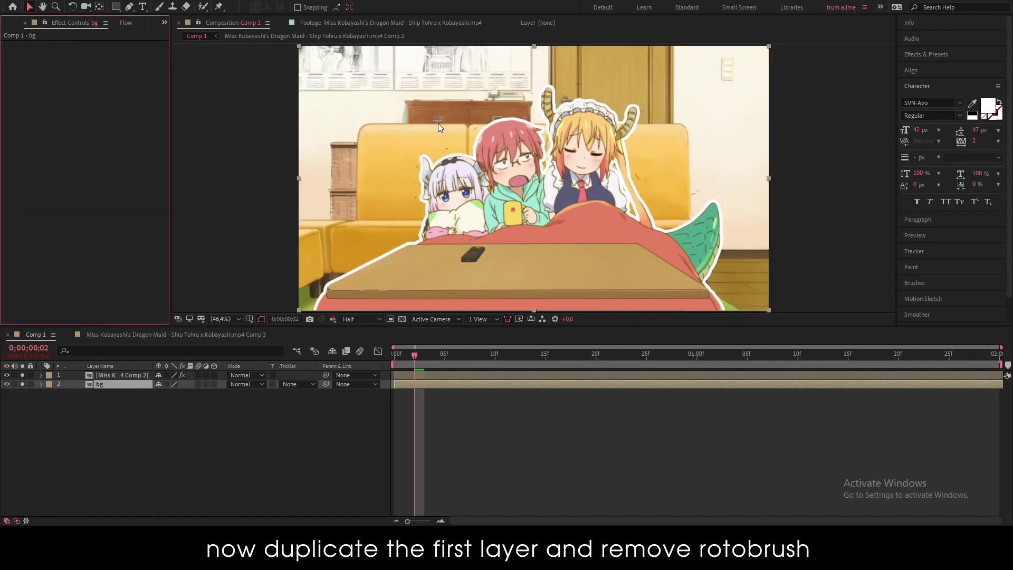
pyautogui.click(920, 54)
# Apply Tint to bg with Map White To set to a blue shade.
pyautogui.click(935, 67)
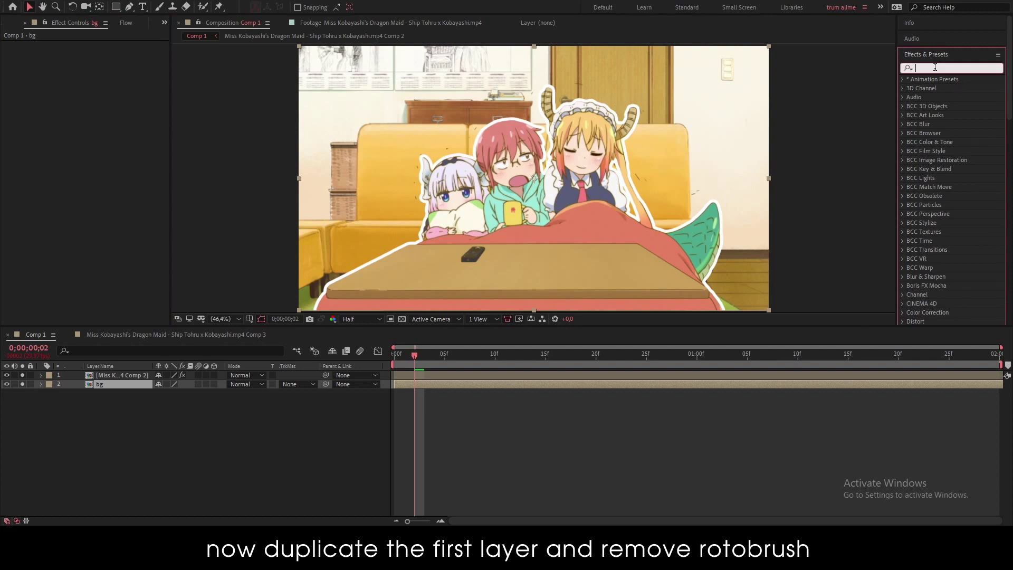
pyautogui.write('tint')
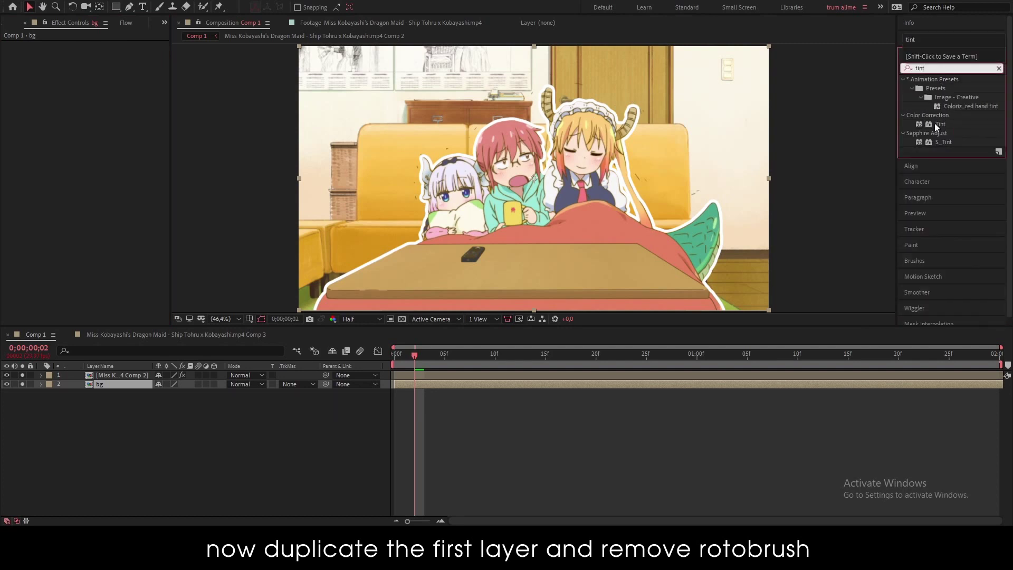
pyautogui.moveTo(937, 125); pyautogui.dragTo(96, 386)
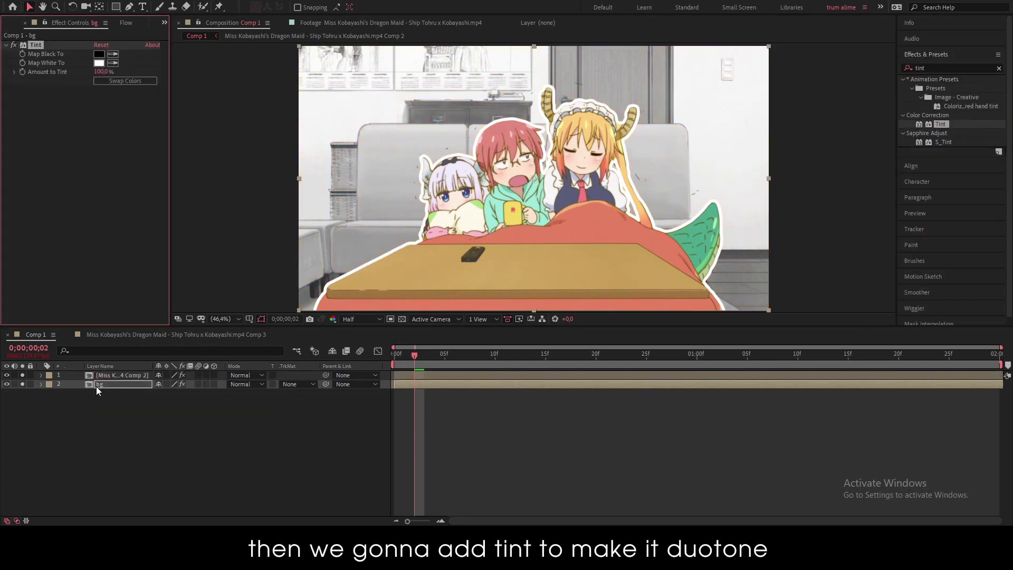
pyautogui.click(99, 64)
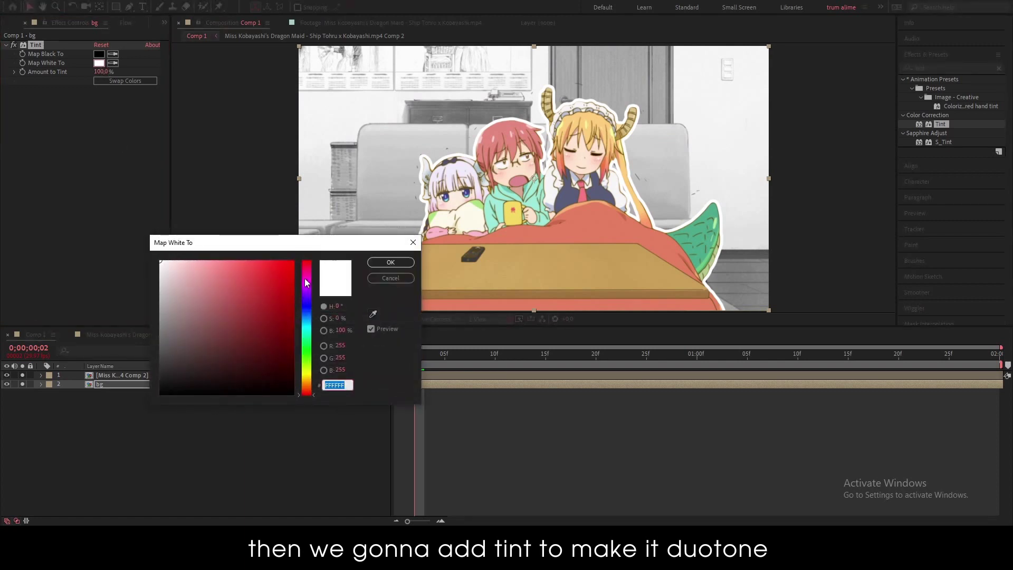
pyautogui.moveTo(305, 278); pyautogui.dragTo(306, 317)
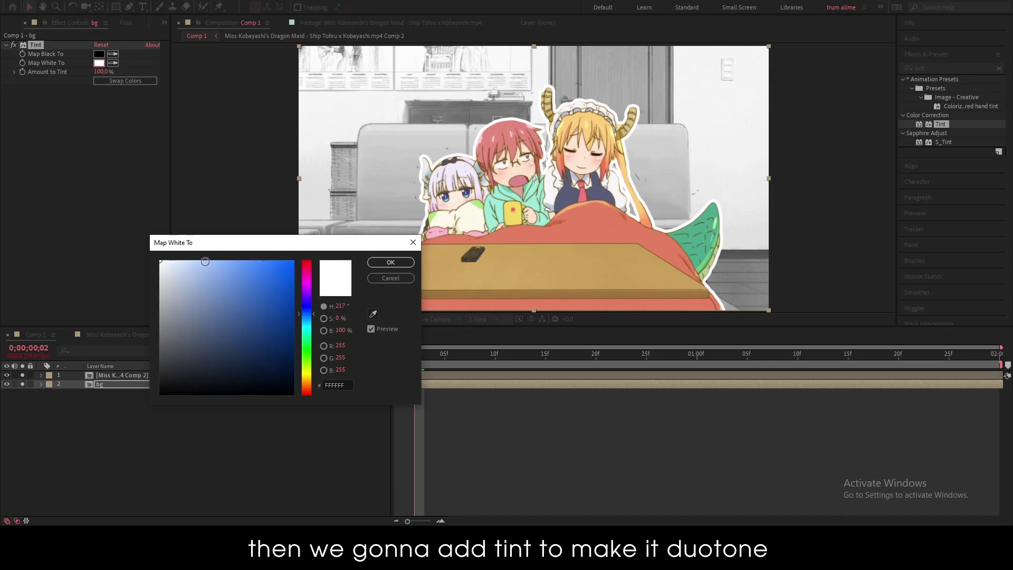
pyautogui.moveTo(206, 262); pyautogui.dragTo(225, 233)
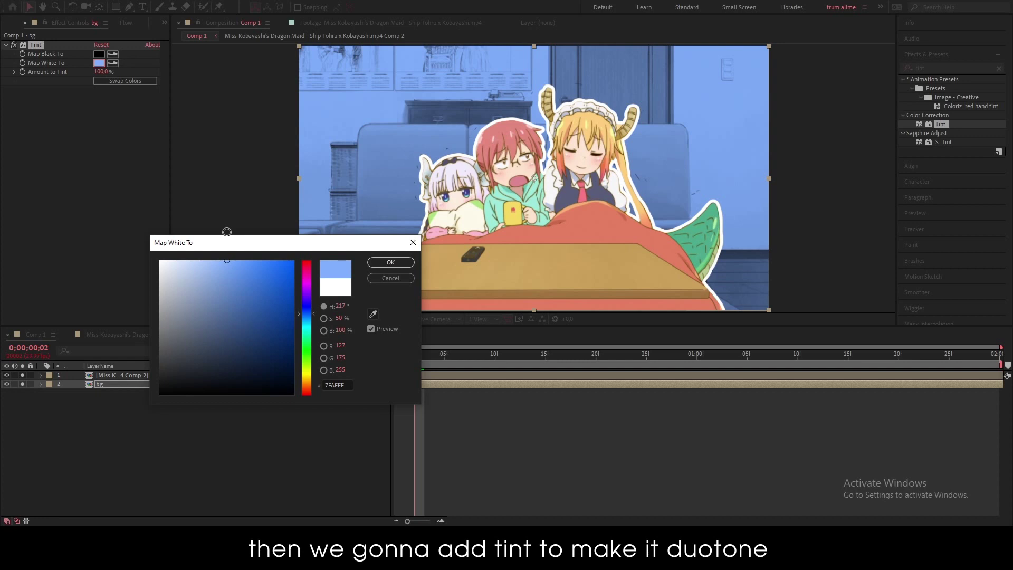
pyautogui.moveTo(227, 232)
pyautogui.mouseDown()
pyautogui.moveTo(242, 286)
pyautogui.moveTo(208, 262)
pyautogui.moveTo(217, 273)
pyautogui.mouseUp()
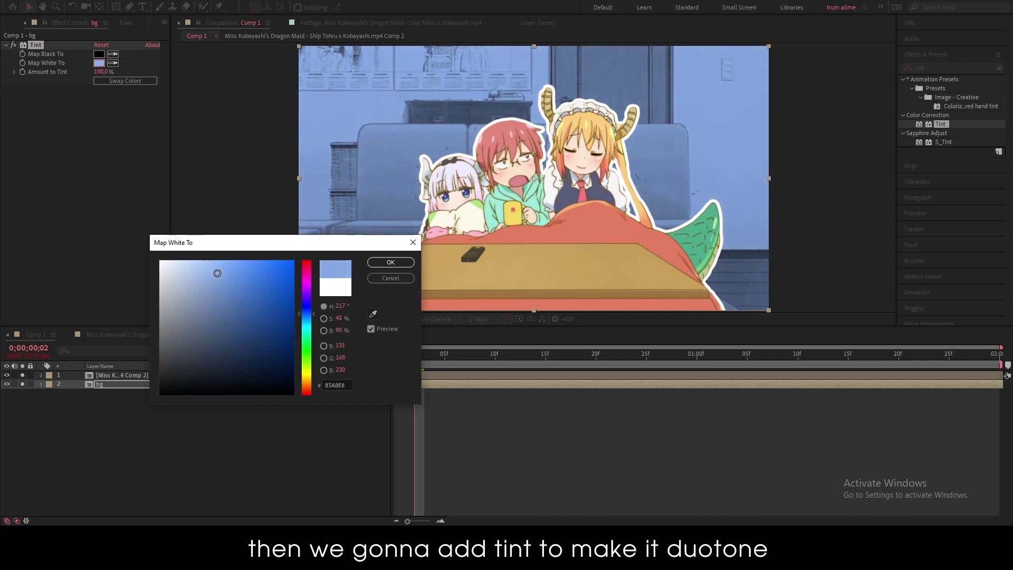
pyautogui.click(374, 264)
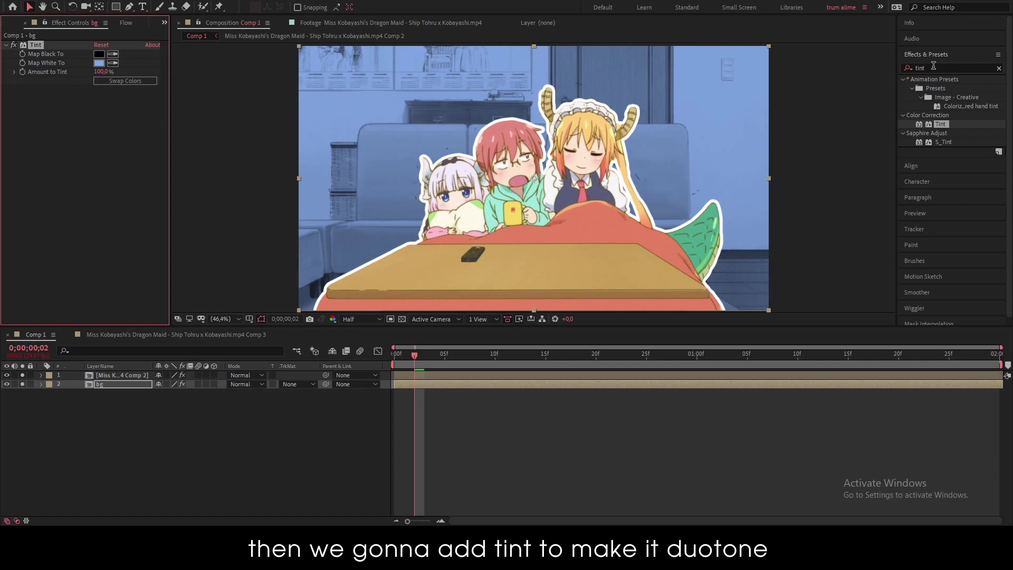
pyautogui.click(122, 438)
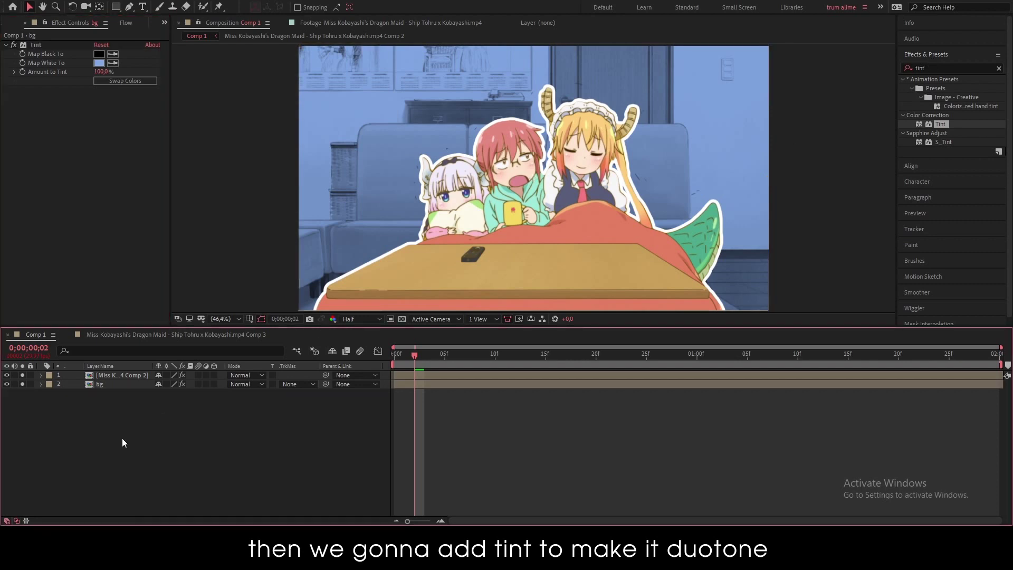
# Apply Brightness & Contrast to bg and set Brightness to -46.
pyautogui.click(944, 68)
pyautogui.write('bright')
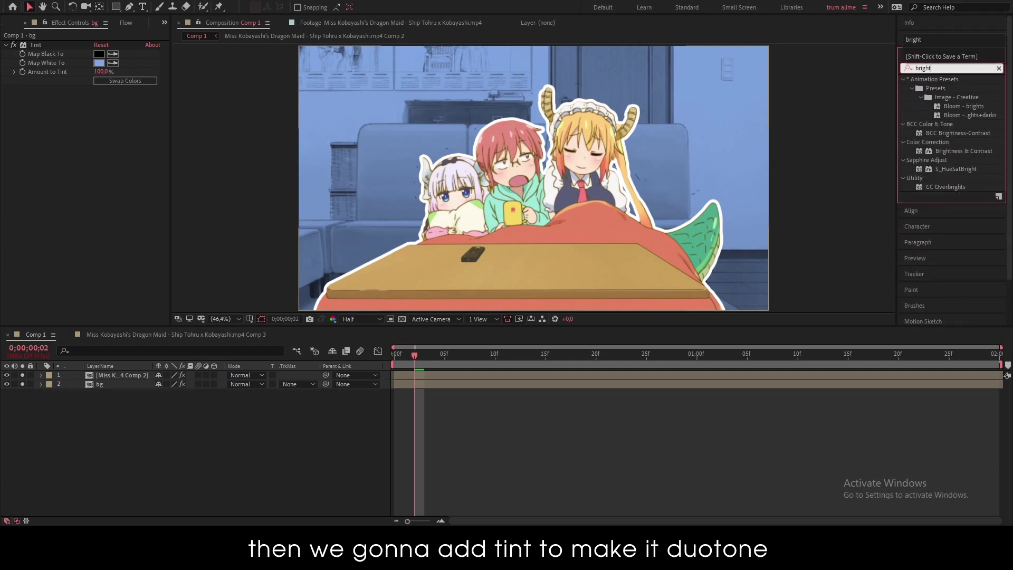
pyautogui.moveTo(211, 156); pyautogui.dragTo(99, 138)
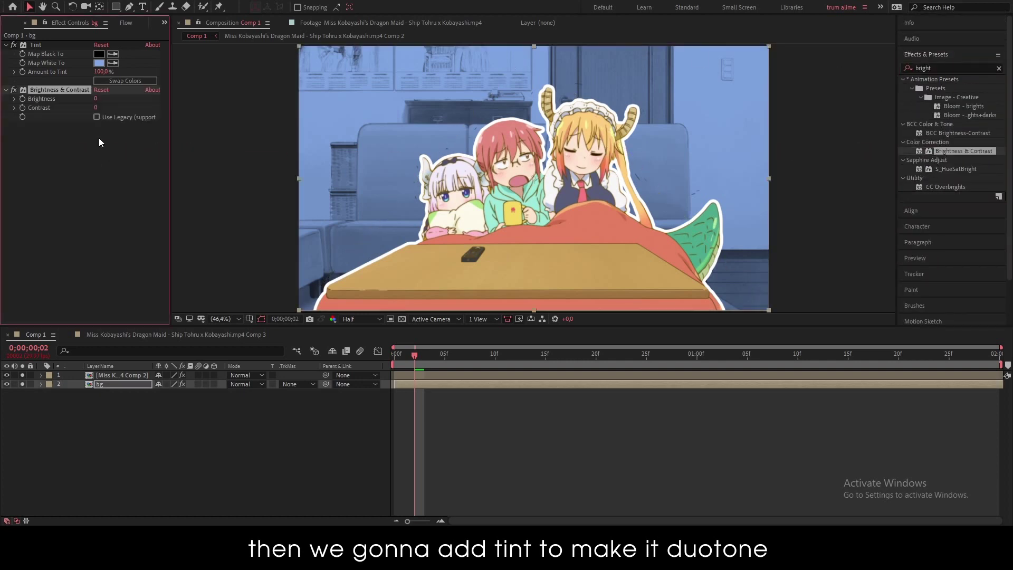
pyautogui.moveTo(96, 100)
pyautogui.mouseDown()
pyautogui.moveTo(63, 102)
pyautogui.moveTo(76, 106)
pyautogui.mouseUp()
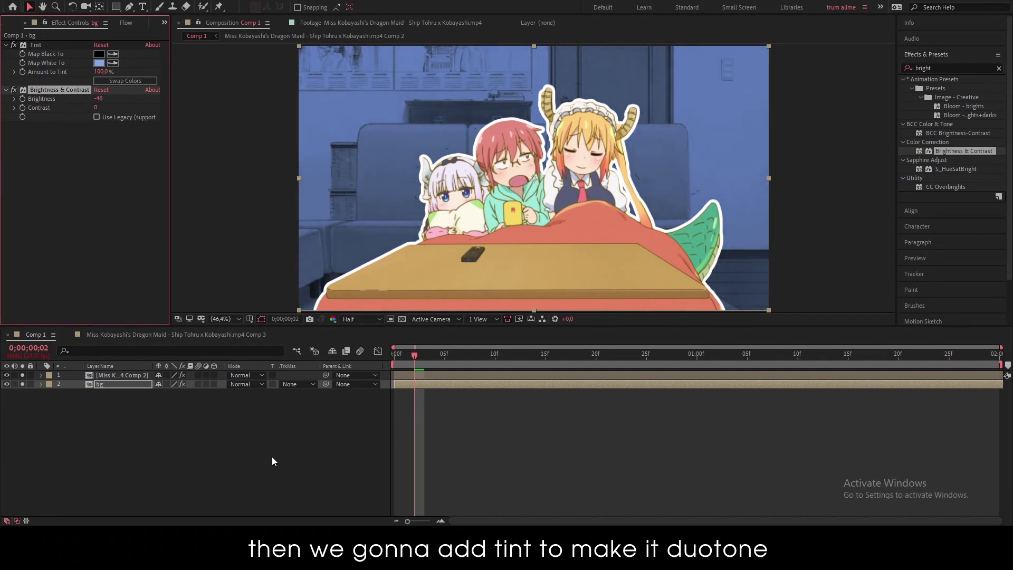
pyautogui.click(277, 472)
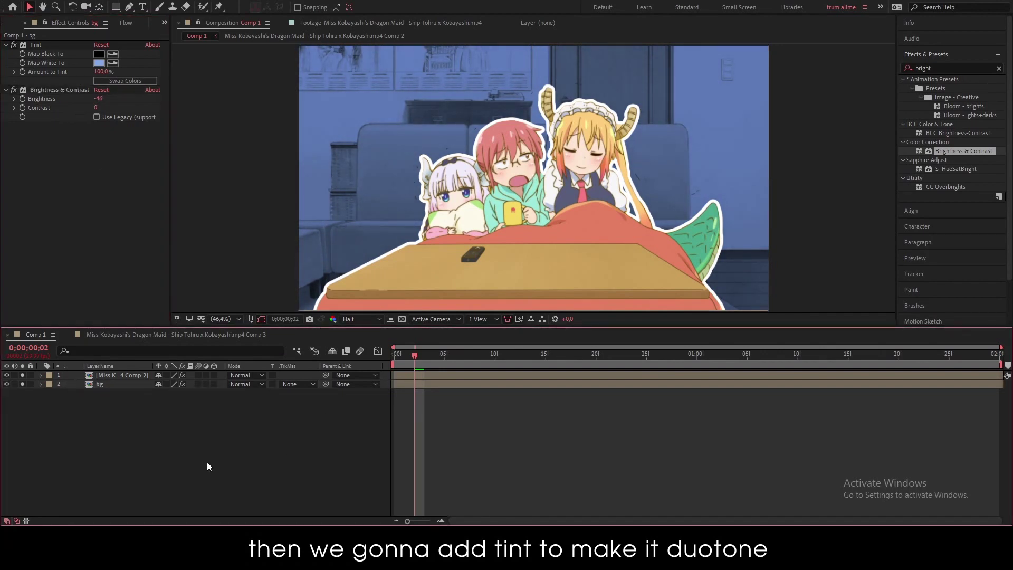
pyautogui.click(129, 374)
# Create a white comp-sized solid and place it below the character layer.
pyautogui.click(140, 424)
pyautogui.rightClick(139, 421)
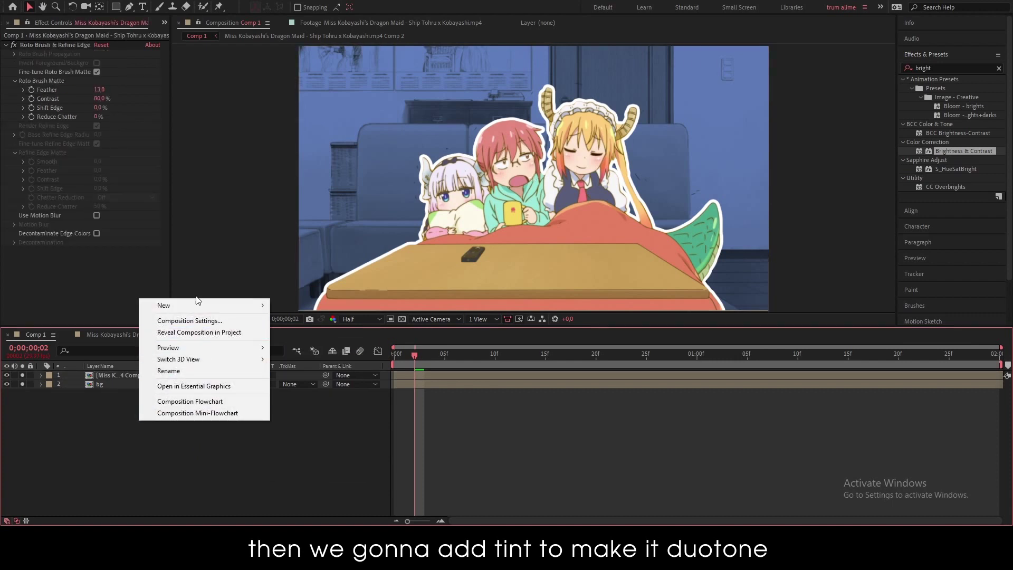
pyautogui.moveTo(197, 305)
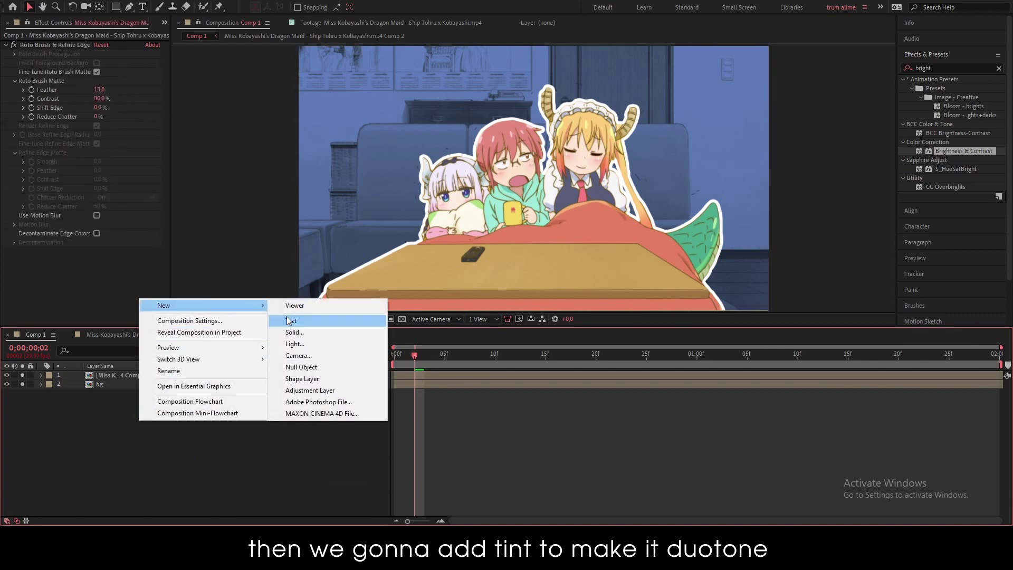
pyautogui.click(311, 333)
pyautogui.click(499, 319)
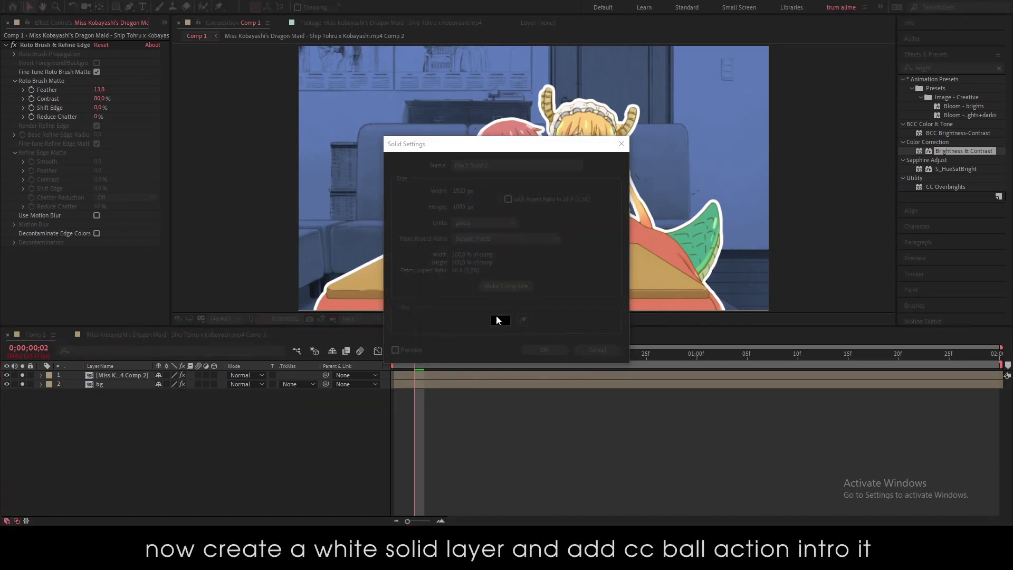
pyautogui.click(390, 261)
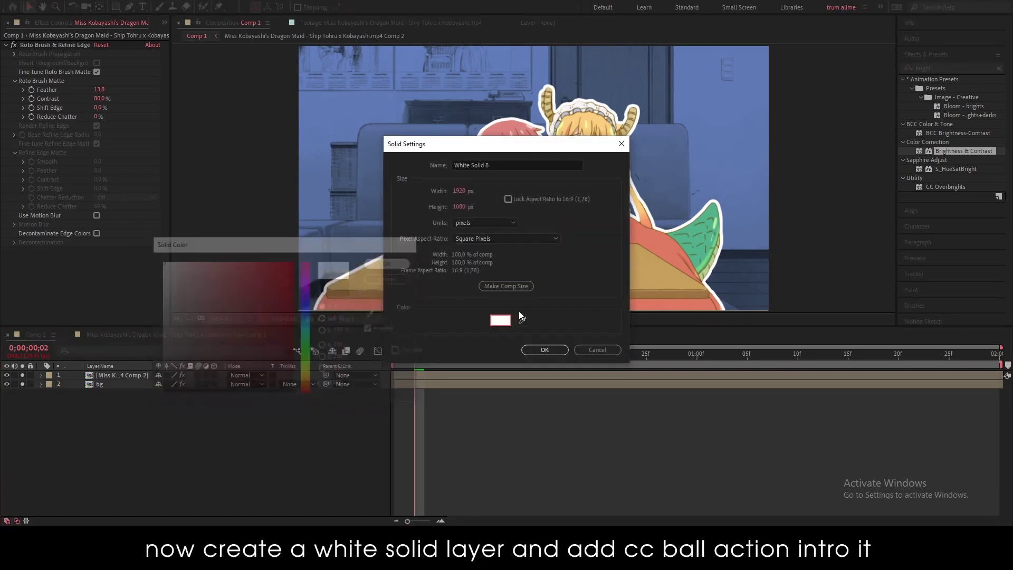
pyautogui.click(544, 350)
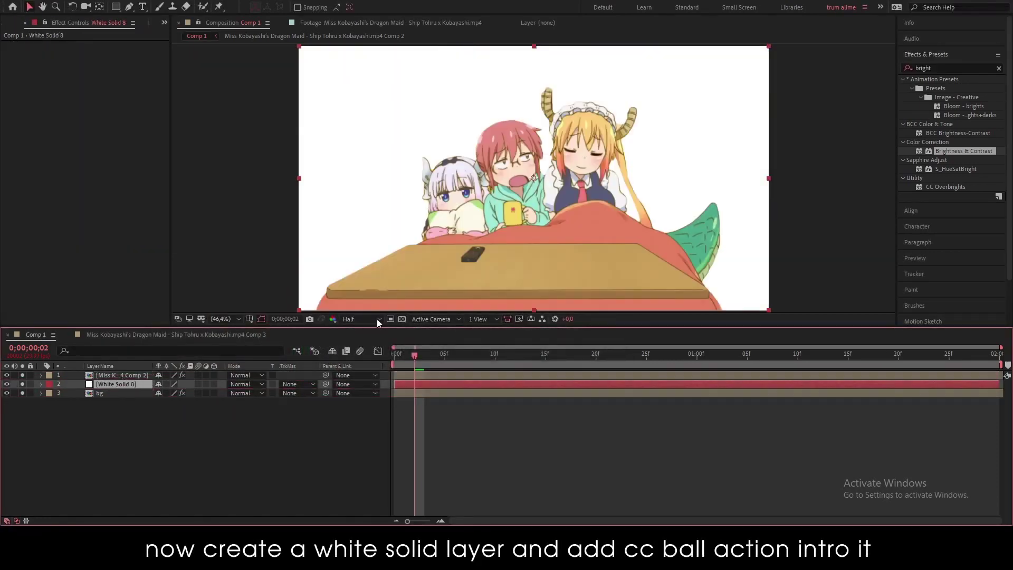
pyautogui.moveTo(121, 375); pyautogui.dragTo(121, 387)
# Search 'cc ball' in Effects & Presets and select CC Ball Action.
pyautogui.click(946, 64)
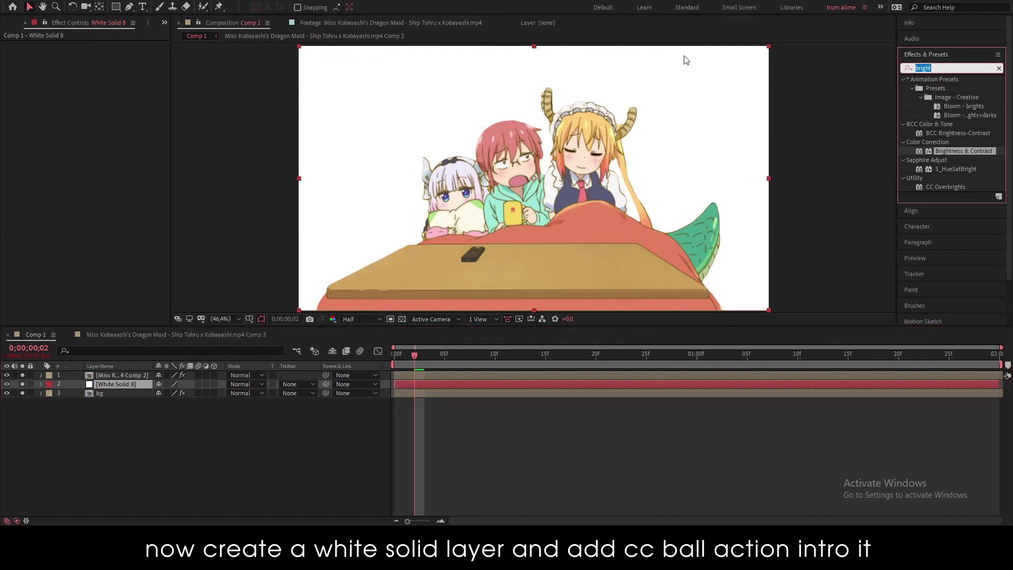
pyautogui.write('cc ball')
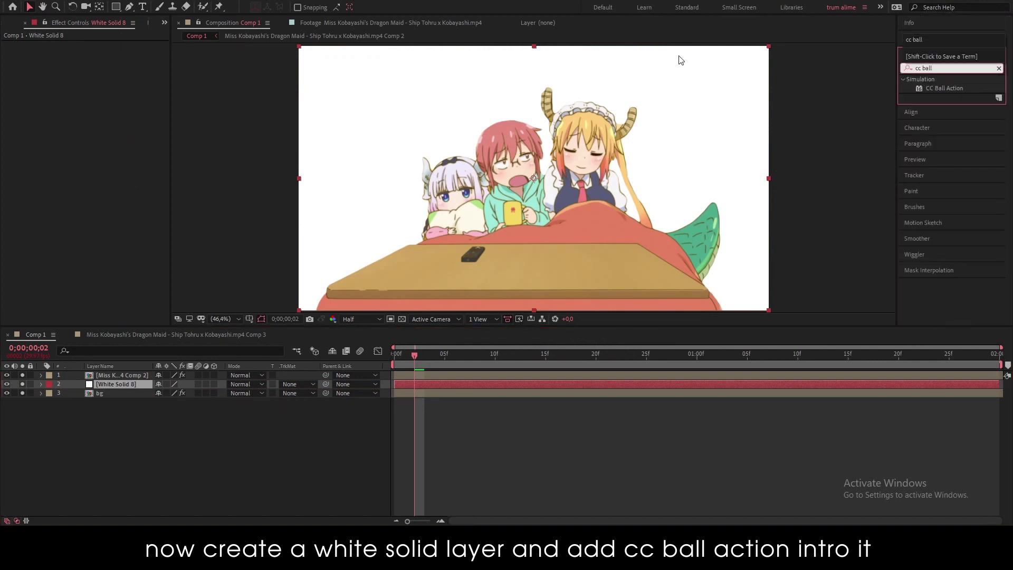
pyautogui.click(944, 88)
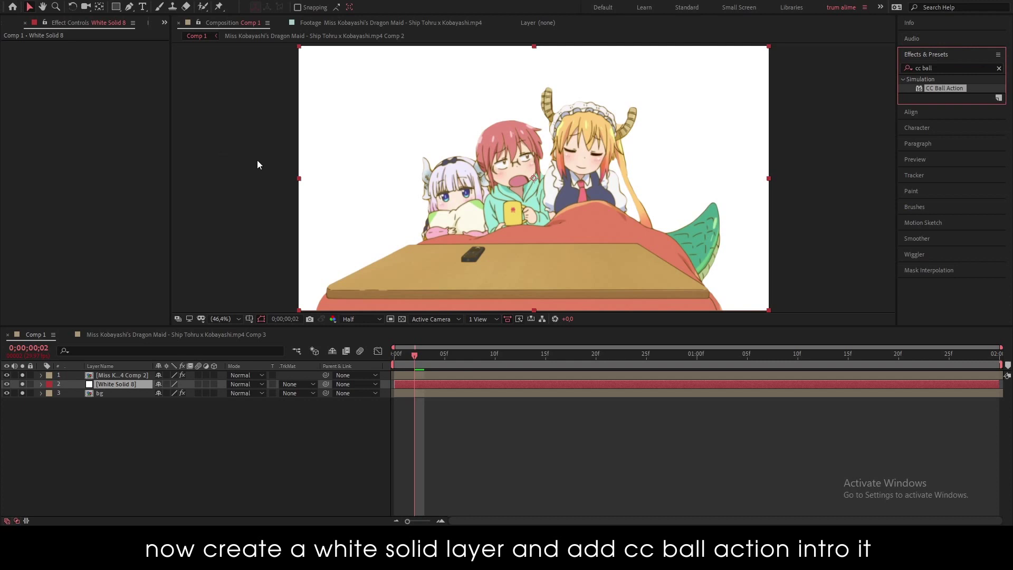
# Apply CC Ball Action to the white solid and enlarge the balls to size 20.
pyautogui.moveTo(938, 85); pyautogui.dragTo(108, 382)
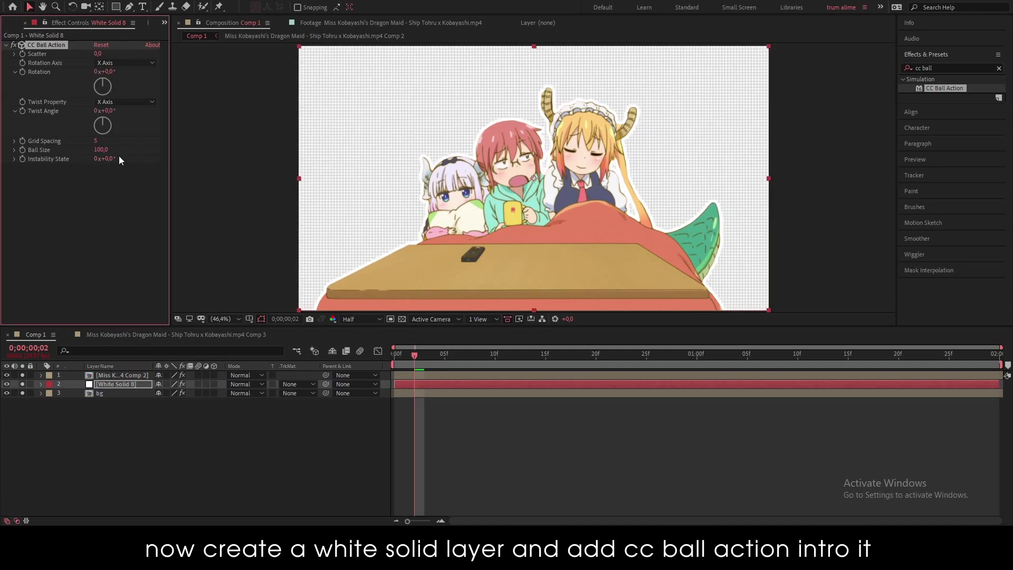
pyautogui.moveTo(96, 53); pyautogui.dragTo(925, 153)
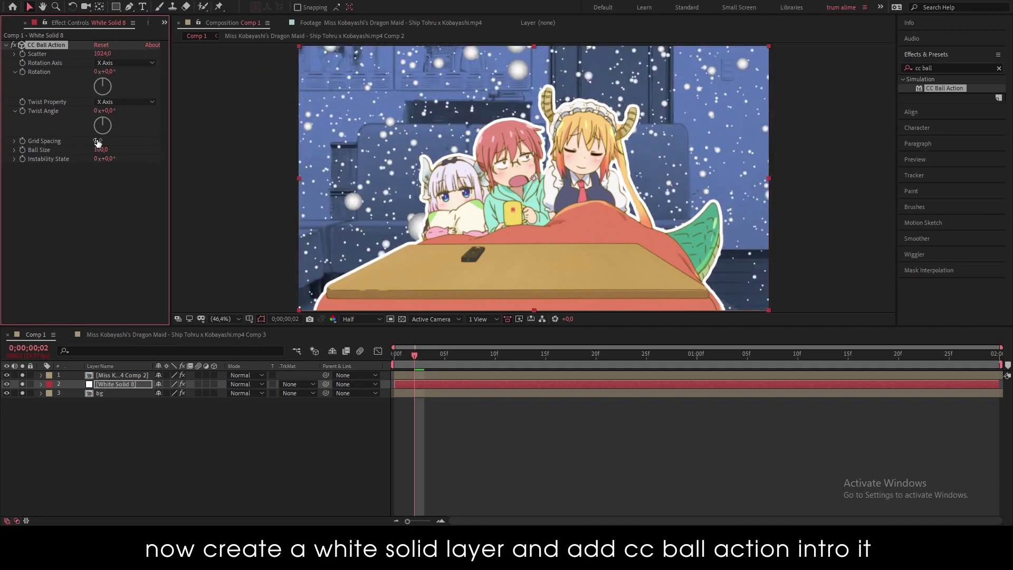
pyautogui.moveTo(97, 140); pyautogui.dragTo(49, 158)
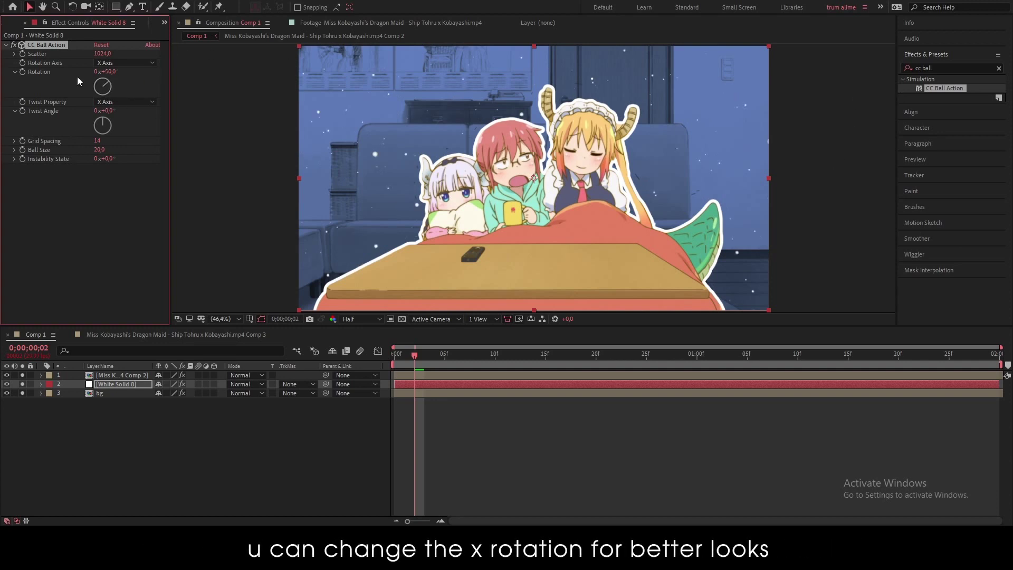
# Rotate the ball field 109° around the X axis and clear the effects search field.
pyautogui.moveTo(106, 84); pyautogui.dragTo(109, 90)
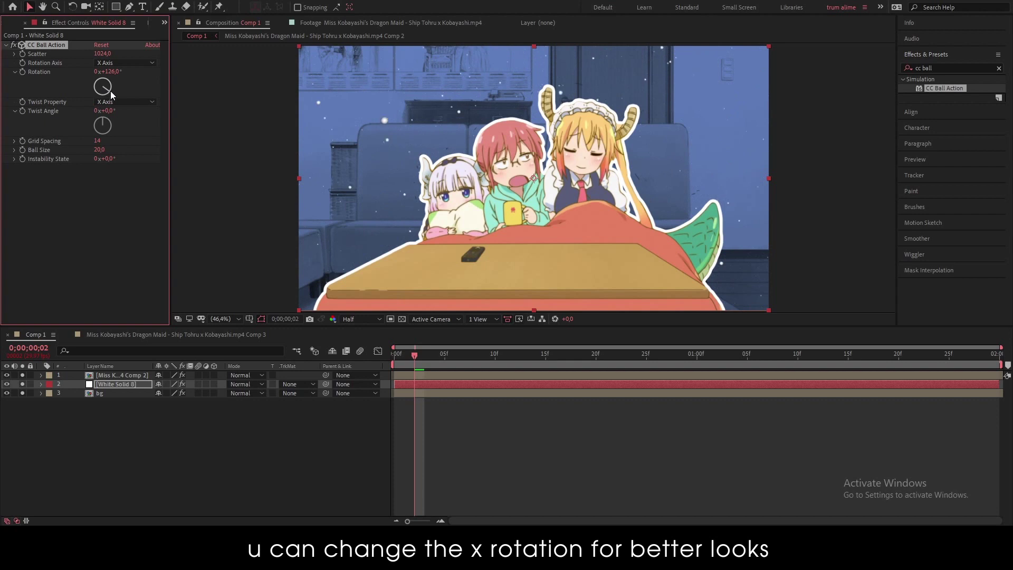
pyautogui.click(942, 62)
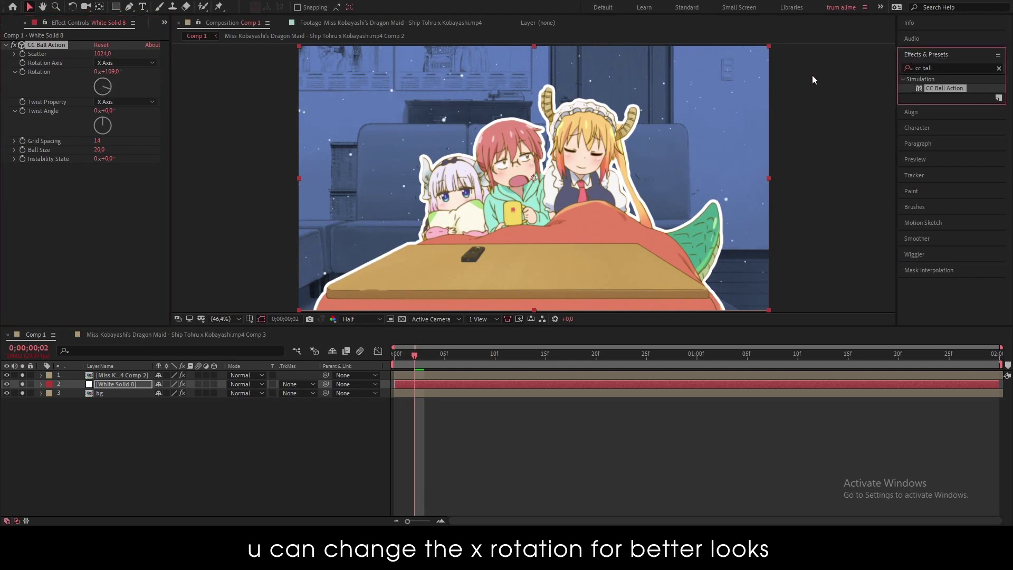
pyautogui.tripleClick(941, 68)
# Apply a Fill effect to the white solid with its colour set to white.
pyautogui.write('fill')
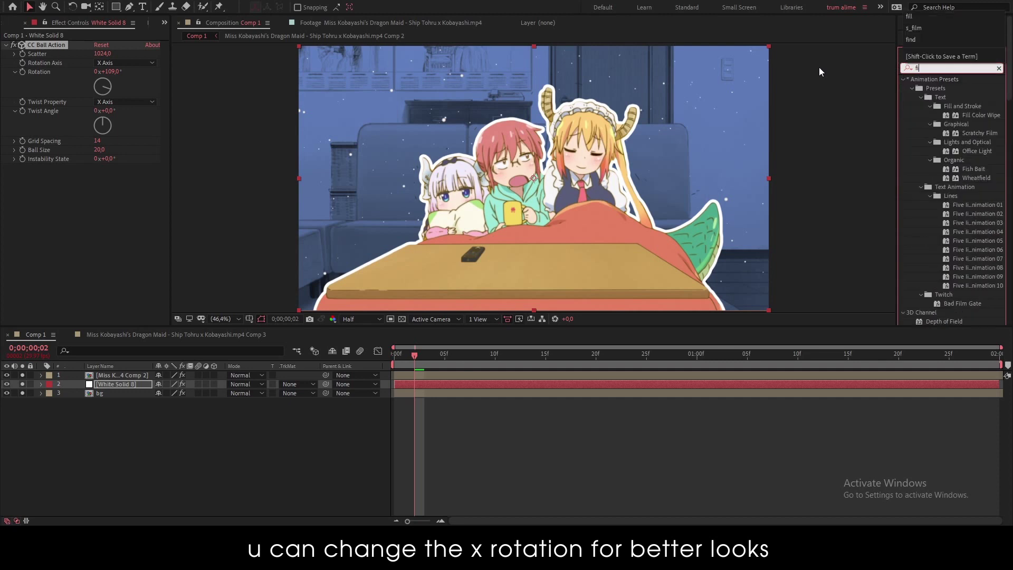
pyautogui.doubleClick(939, 142)
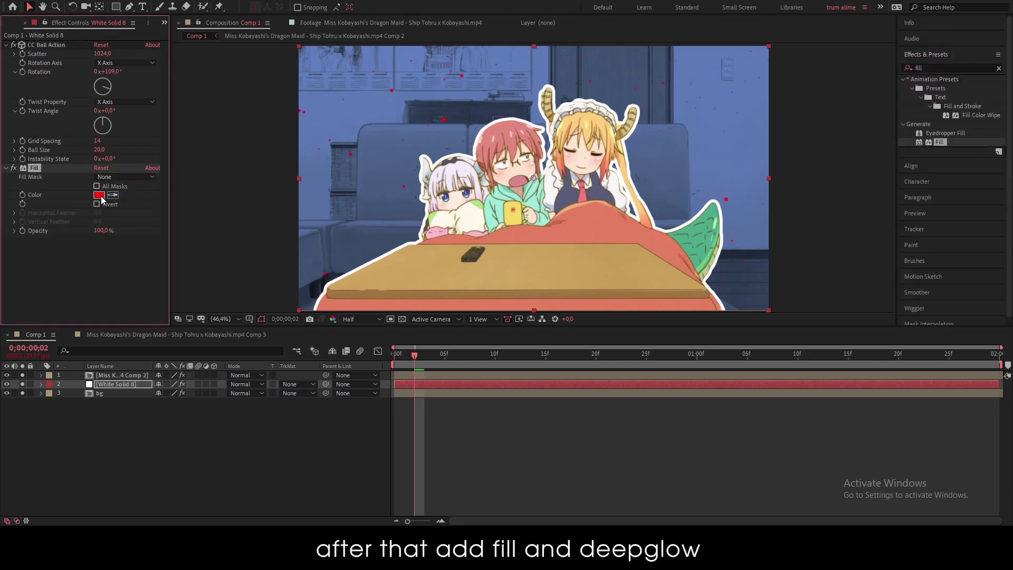
pyautogui.click(100, 195)
pyautogui.click(162, 261)
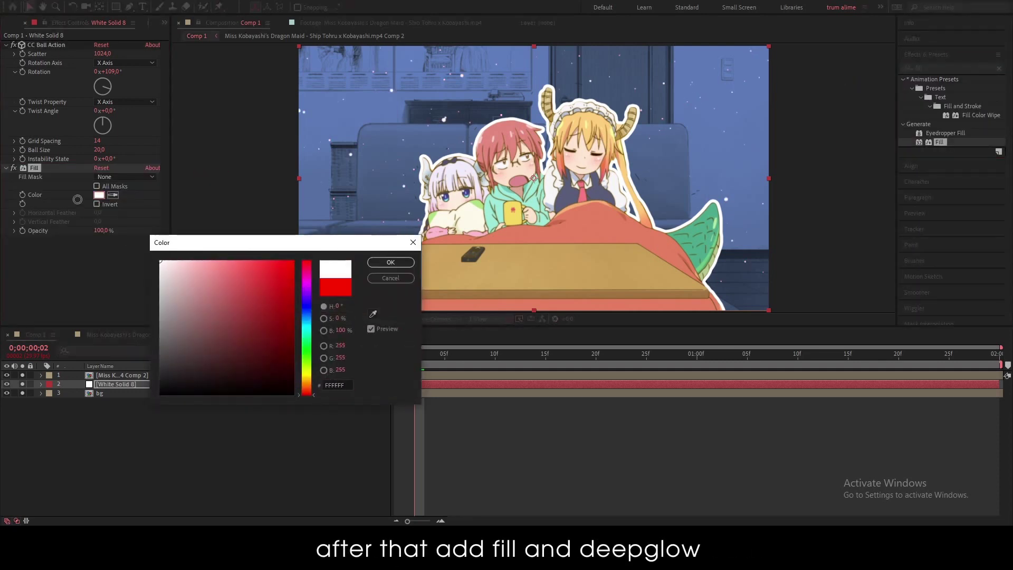
pyautogui.click(390, 262)
# Add Deep Glow to the white solid with Unmult turned on.
pyautogui.click(952, 64)
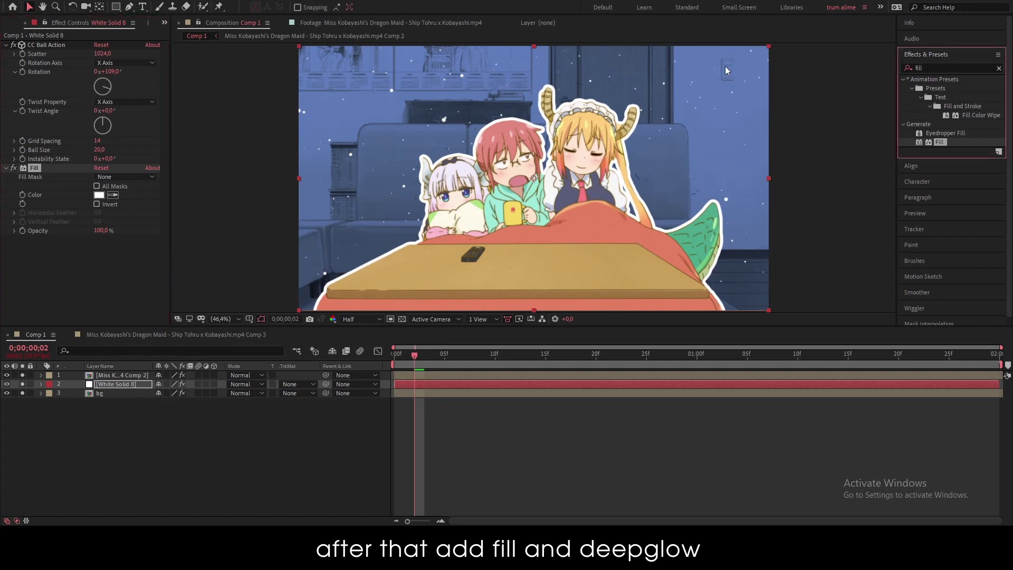
pyautogui.doubleClick(950, 66)
pyautogui.write('dee')
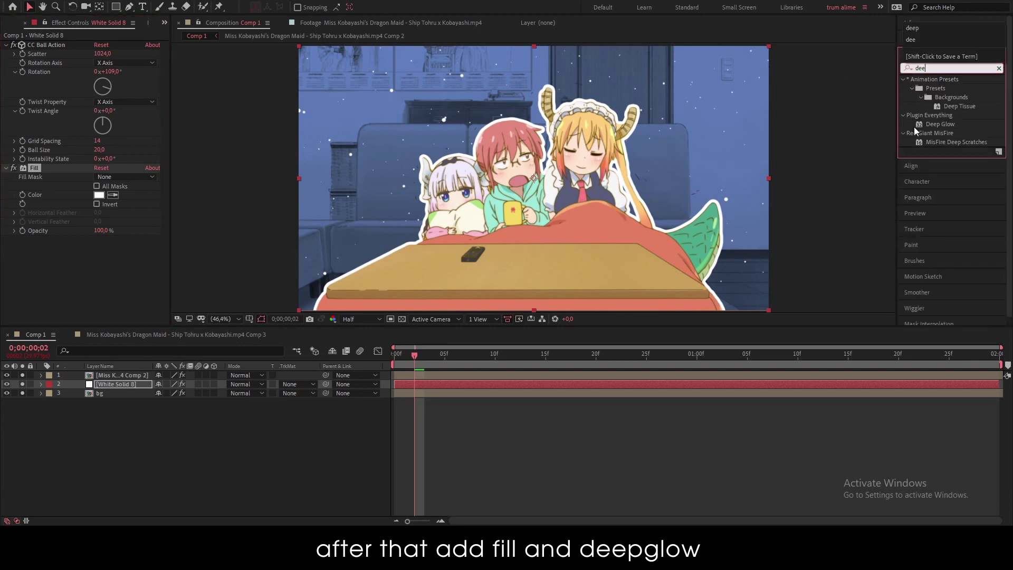
pyautogui.moveTo(940, 124)
pyautogui.mouseDown()
pyautogui.moveTo(64, 310)
pyautogui.moveTo(71, 299)
pyautogui.mouseUp()
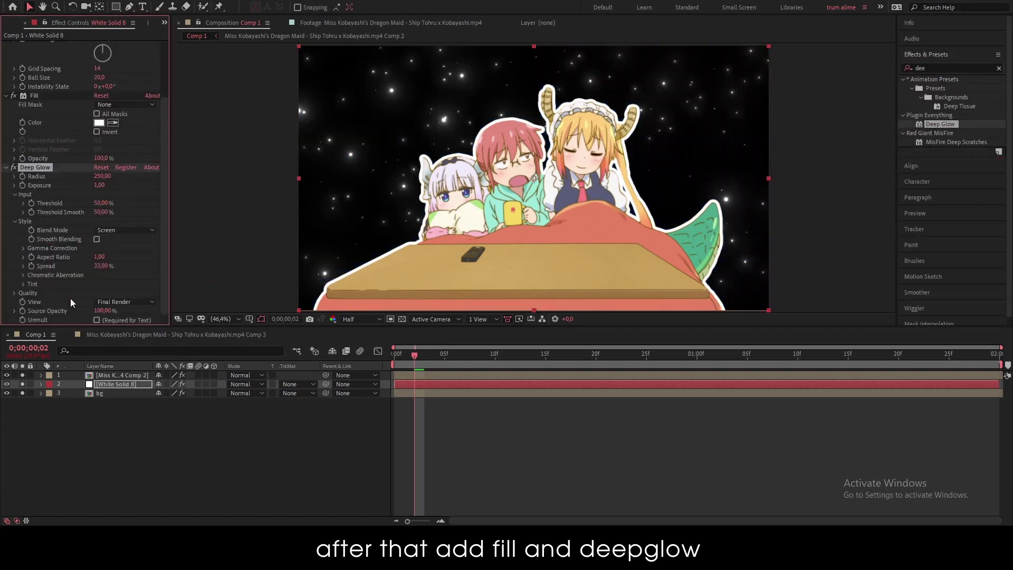
pyautogui.click(97, 320)
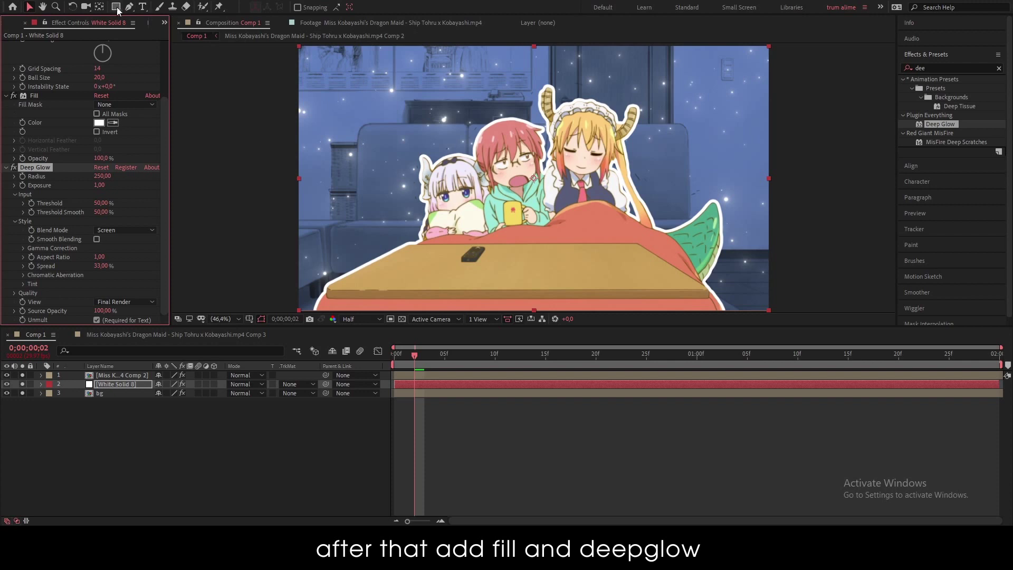
pyautogui.click(144, 9)
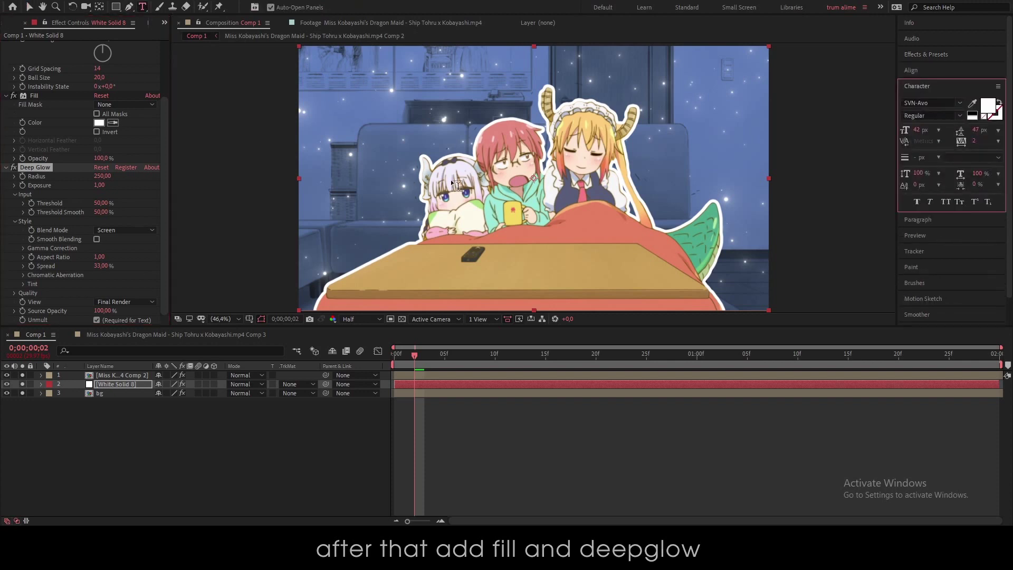
# Create the 小林さんちのメイド text layer, move it to the top and solo it.
pyautogui.click(455, 205)
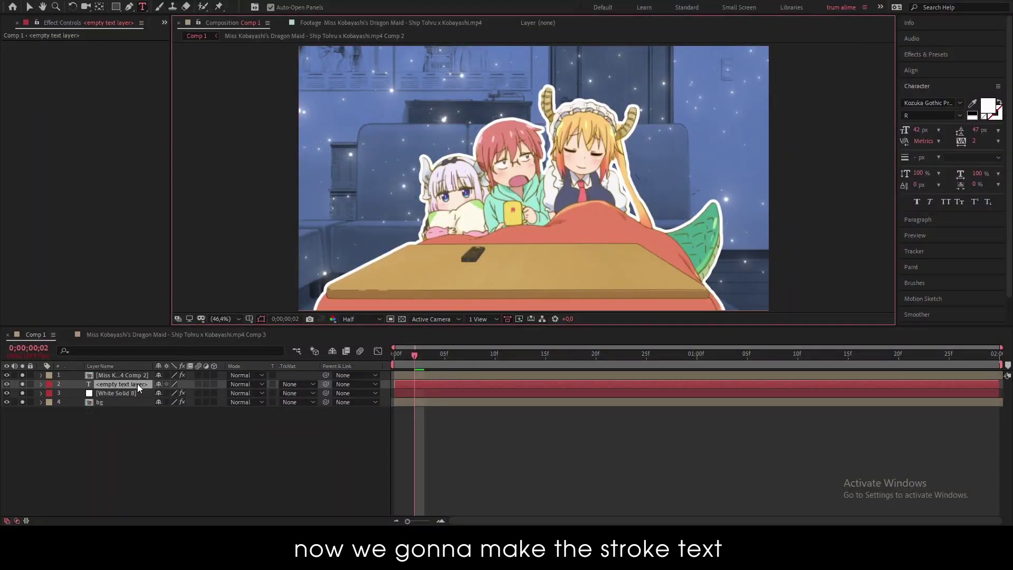
pyautogui.write('小林さんちのメイド')
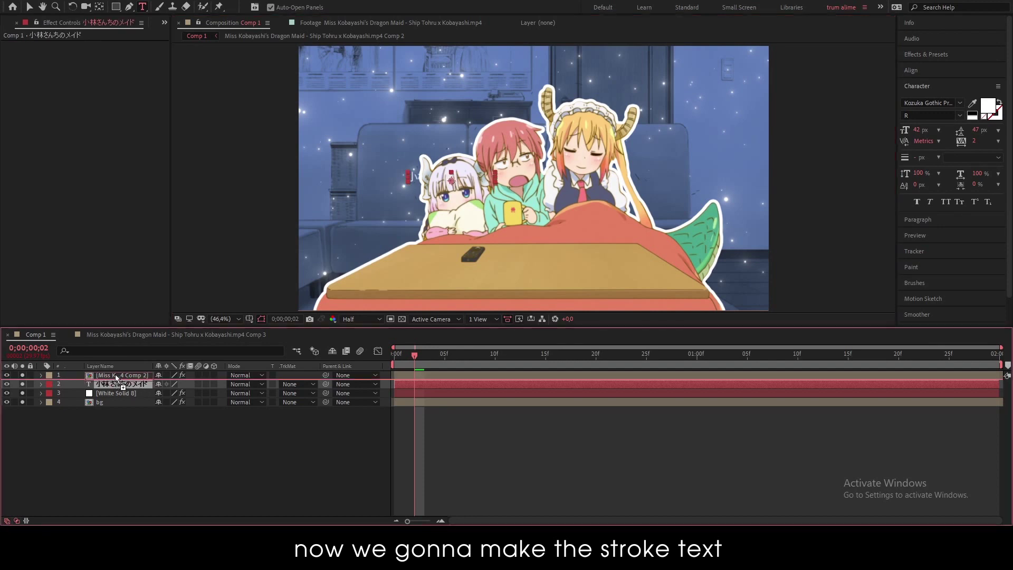
pyautogui.moveTo(114, 382); pyautogui.dragTo(21, 373)
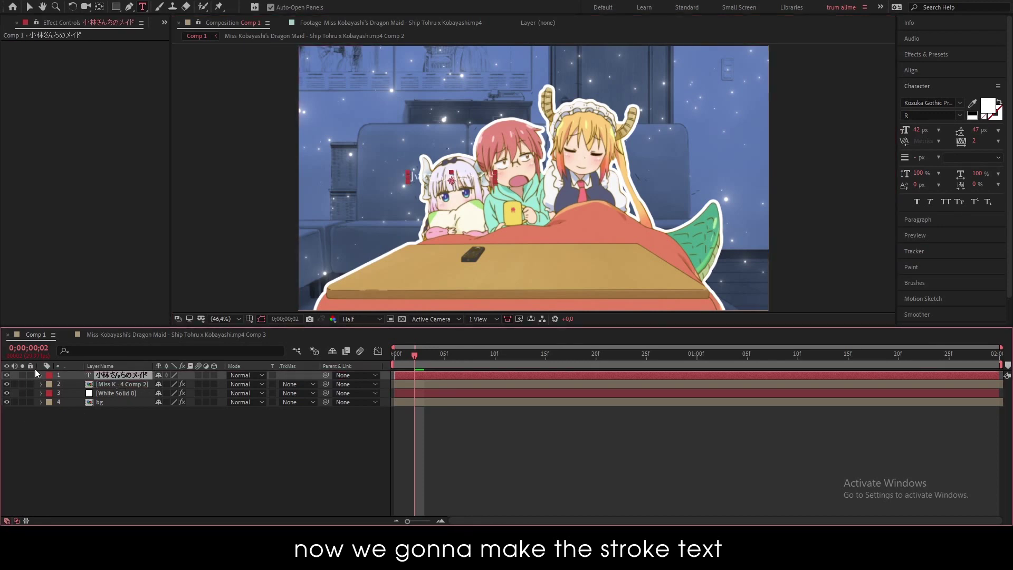
pyautogui.click(23, 375)
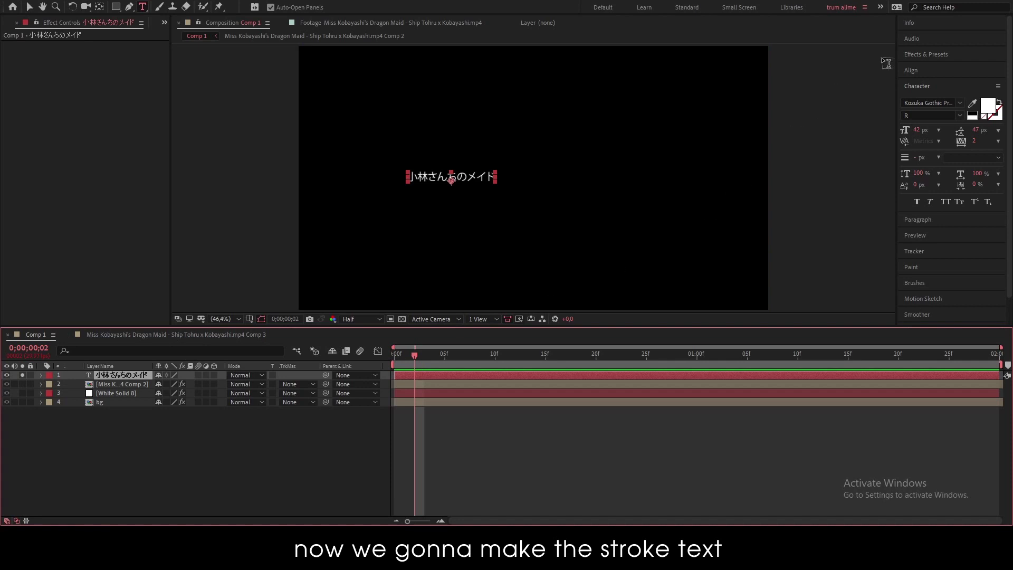
# Centre the title horizontally and vertically in the comp and enlarge it to 114 px.
pyautogui.click(939, 72)
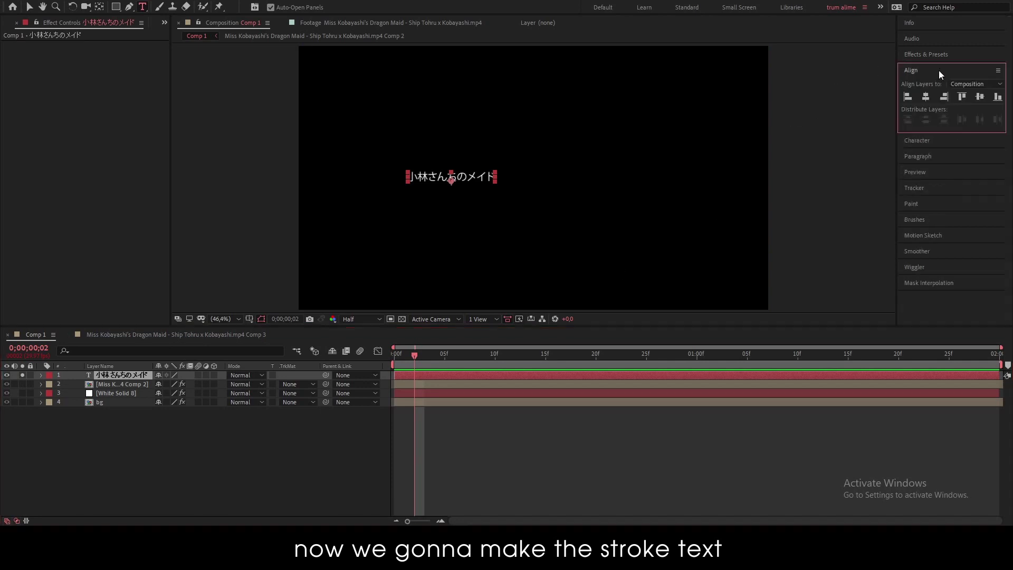
pyautogui.click(926, 100)
pyautogui.click(980, 96)
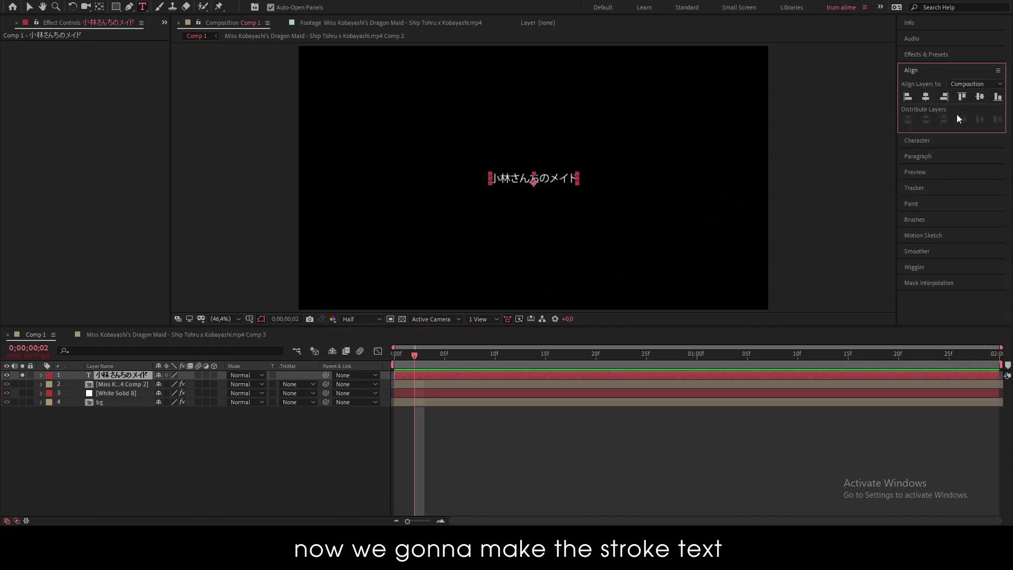
pyautogui.click(919, 140)
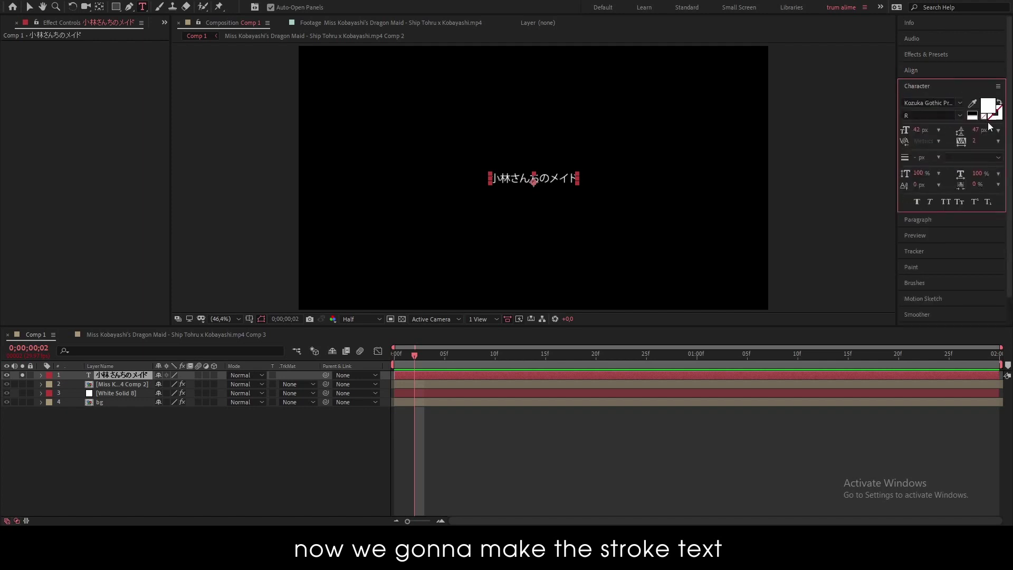
pyautogui.moveTo(929, 129)
pyautogui.mouseDown()
pyautogui.moveTo(1008, 147)
pyautogui.moveTo(982, 131)
pyautogui.mouseUp()
# Set the title's font style to B.
pyautogui.click(960, 116)
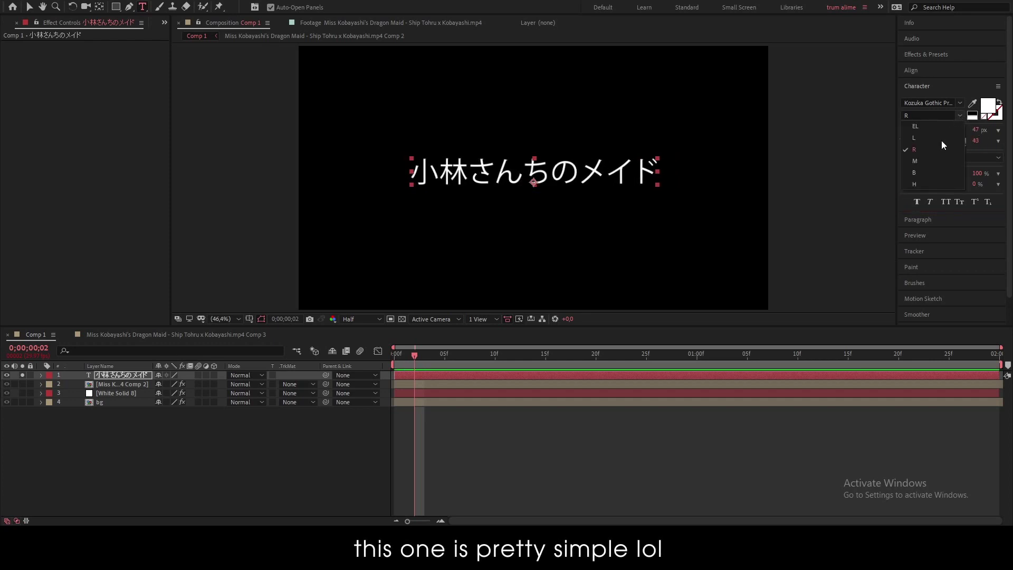
pyautogui.click(914, 161)
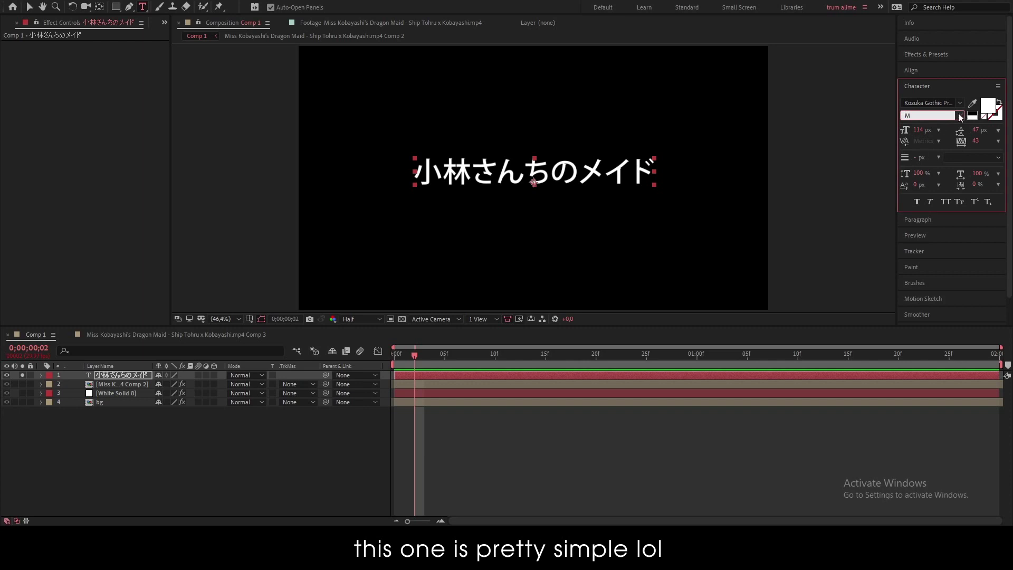
pyautogui.click(959, 116)
pyautogui.click(913, 172)
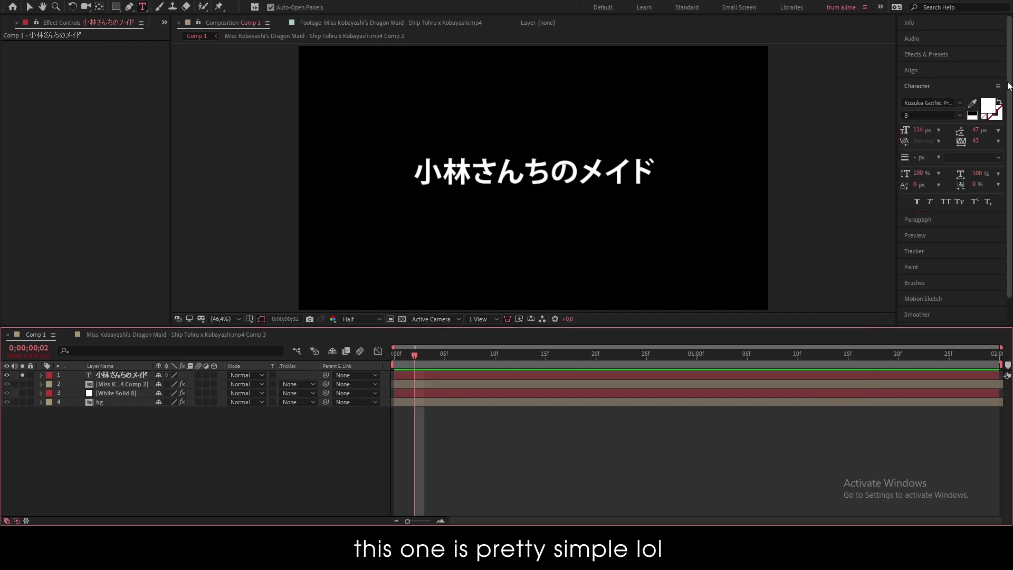
# Colour the title text light blue 7AB2FF.
pyautogui.click(986, 106)
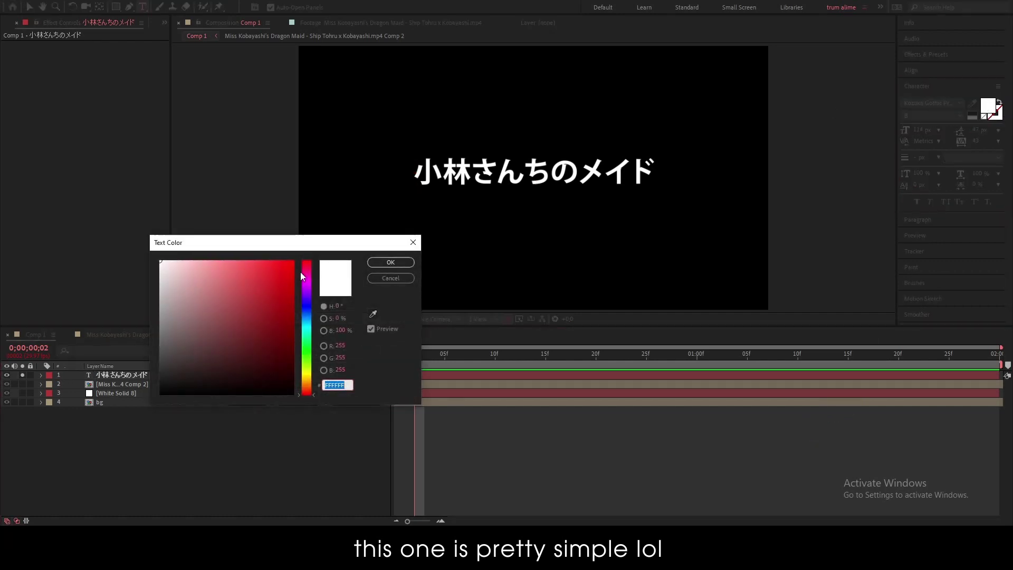
pyautogui.moveTo(304, 315); pyautogui.dragTo(305, 311)
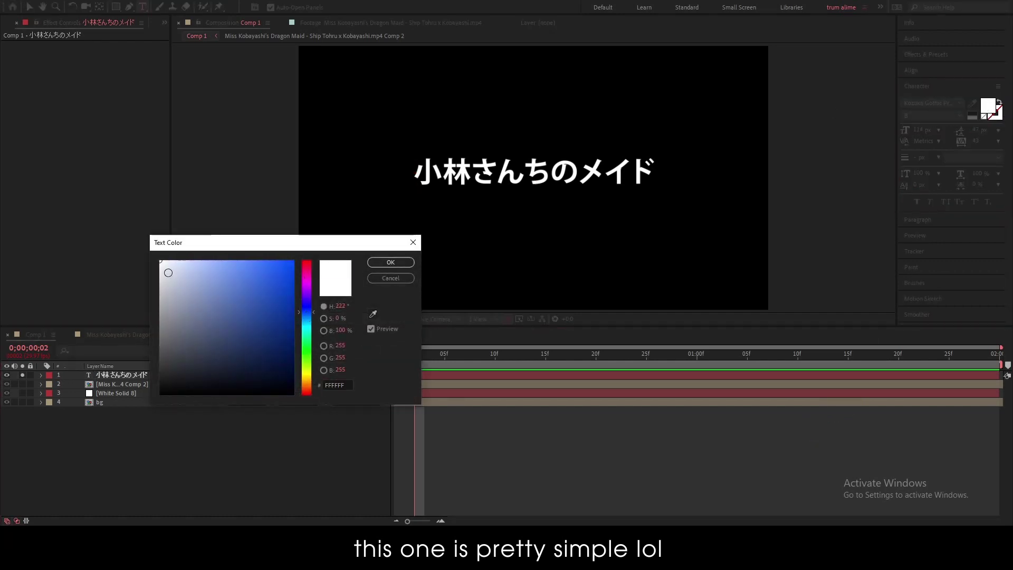
pyautogui.moveTo(167, 273); pyautogui.dragTo(243, 239)
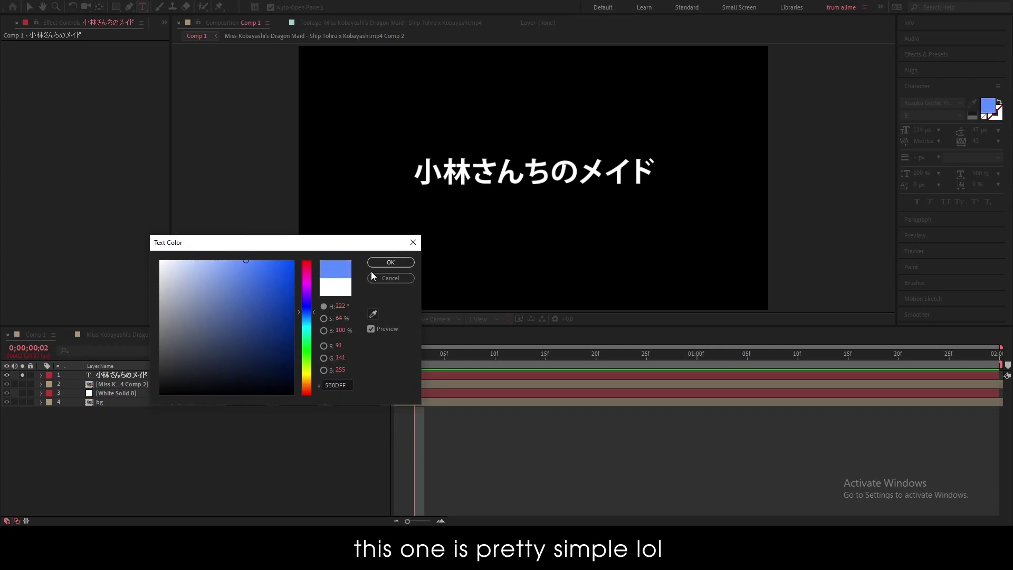
pyautogui.click(375, 263)
pyautogui.doubleClick(109, 374)
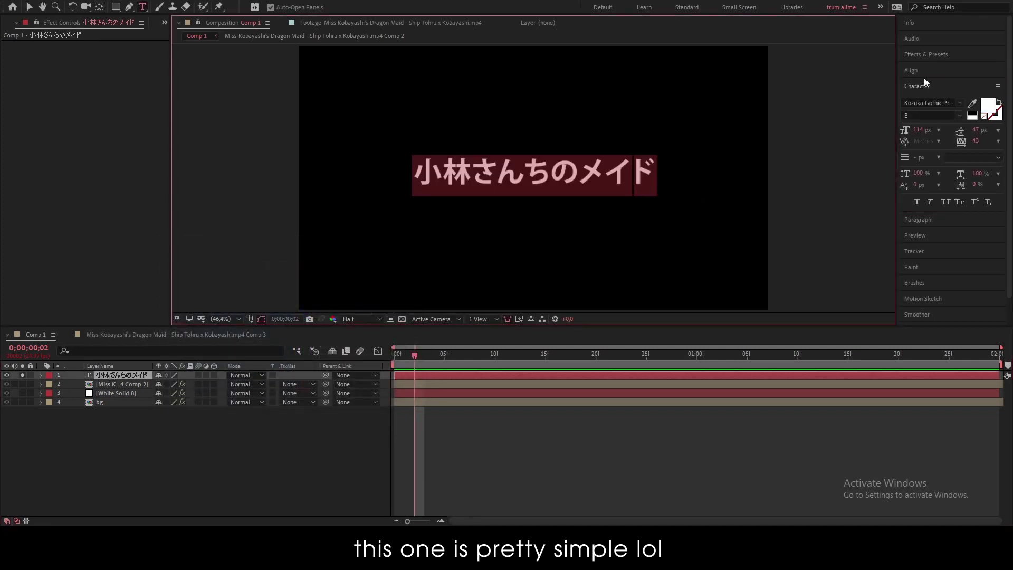
pyautogui.click(988, 105)
pyautogui.moveTo(306, 264); pyautogui.dragTo(307, 315)
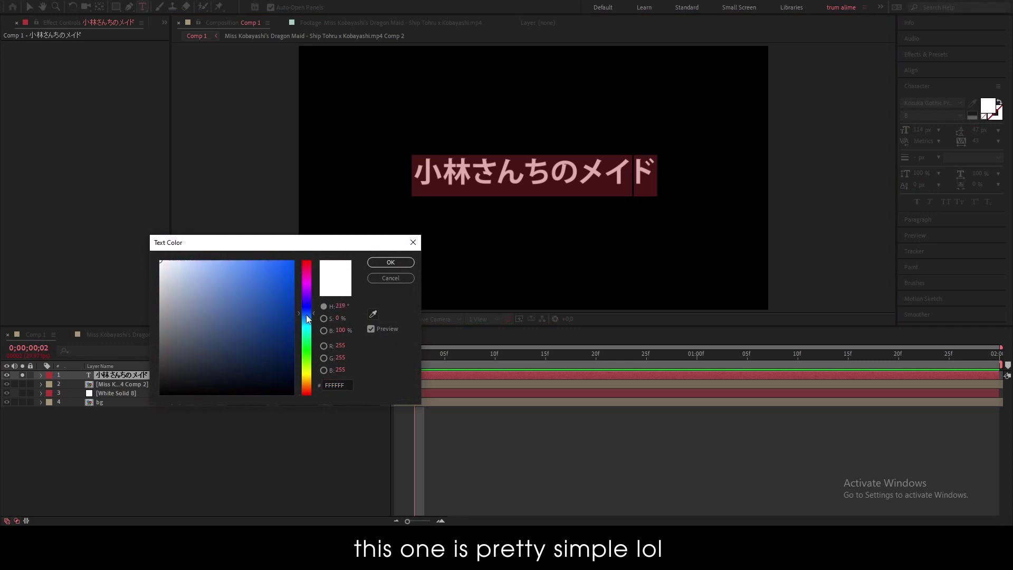
pyautogui.click(229, 260)
pyautogui.click(391, 263)
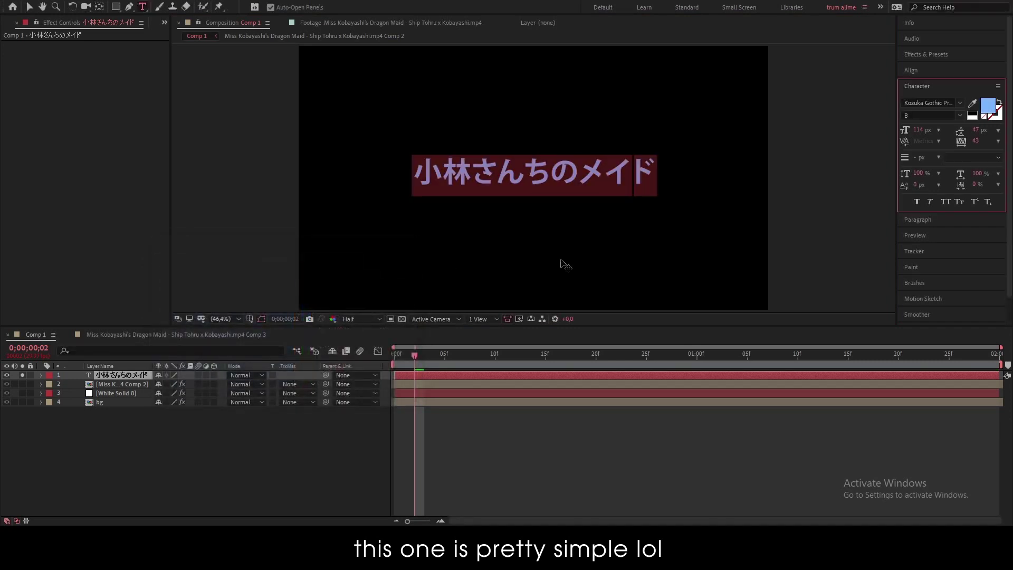
# Bring up the title layer's Layer Styles menu.
pyautogui.click(134, 373)
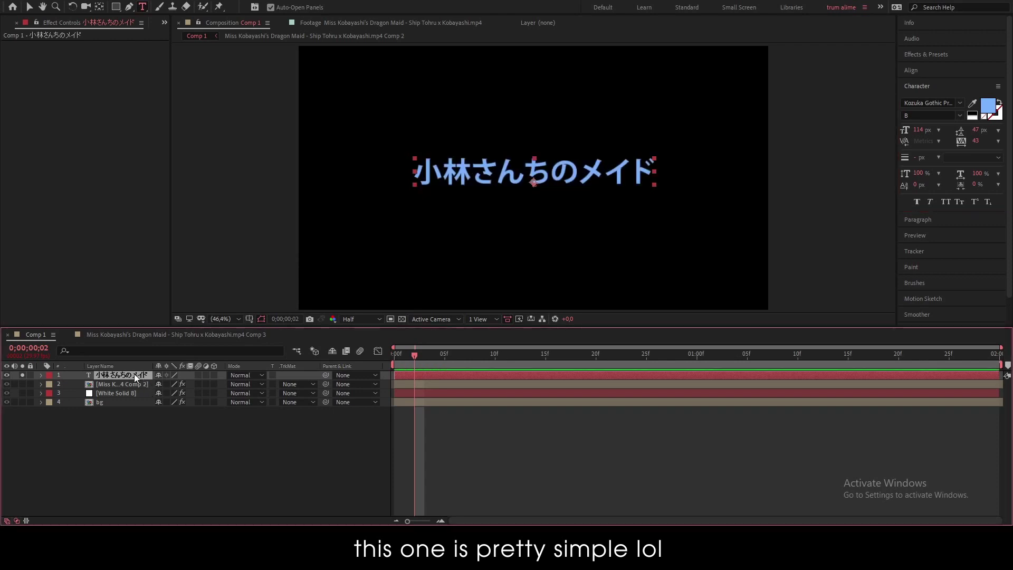
pyautogui.rightClick(134, 374)
pyautogui.moveTo(201, 199)
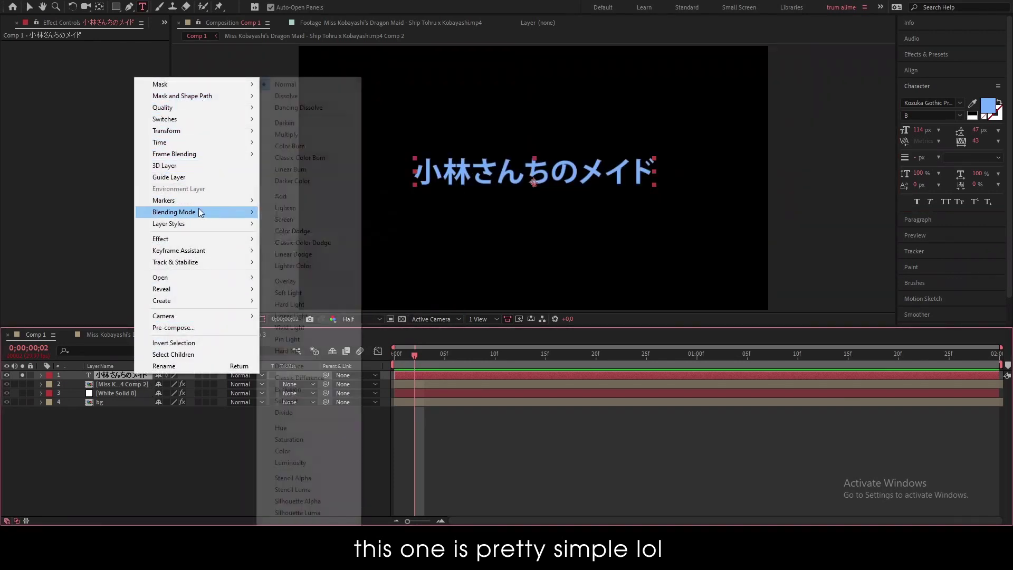
# Add a Stroke layer style to the title, coloured white FFFFFF at size 10.
pyautogui.moveTo(204, 223)
pyautogui.click(290, 355)
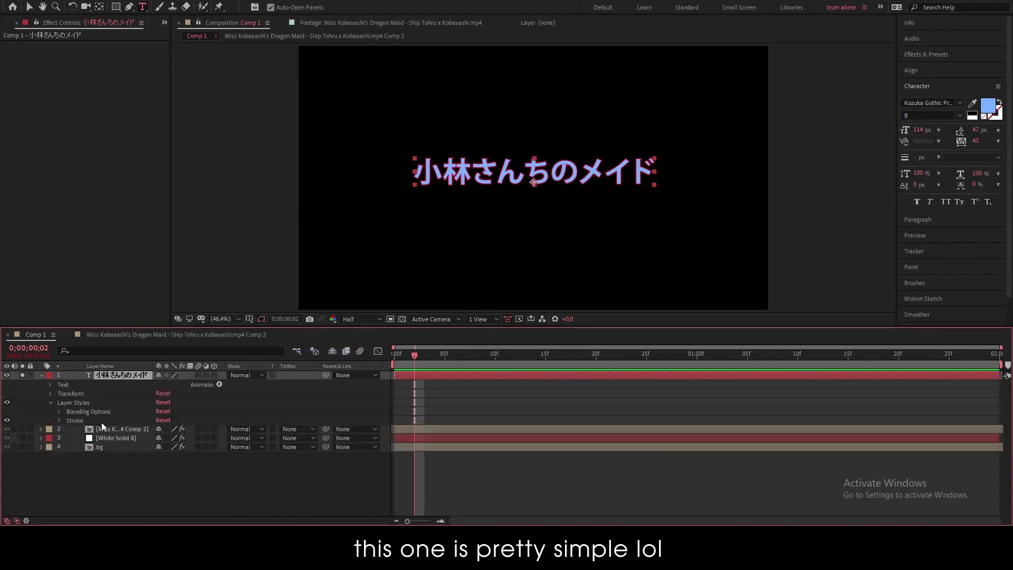
pyautogui.click(59, 421)
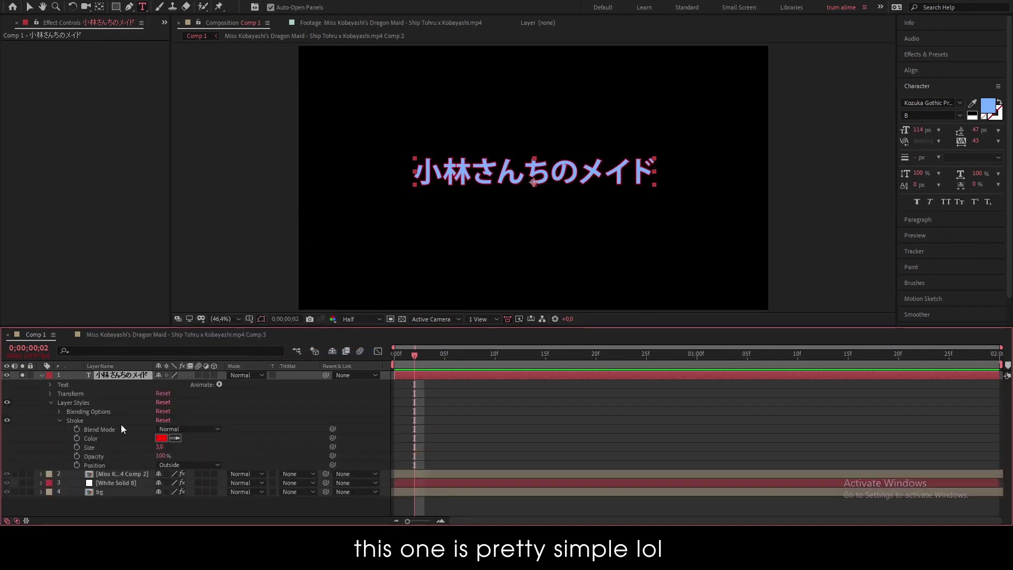
pyautogui.click(159, 437)
pyautogui.click(161, 261)
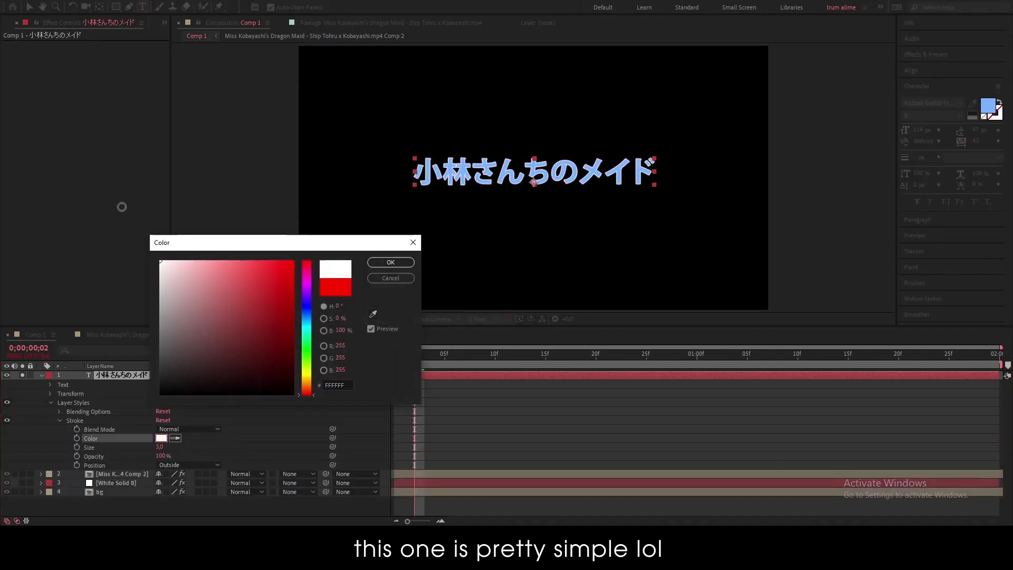
pyautogui.click(389, 263)
pyautogui.moveTo(160, 447); pyautogui.dragTo(195, 442)
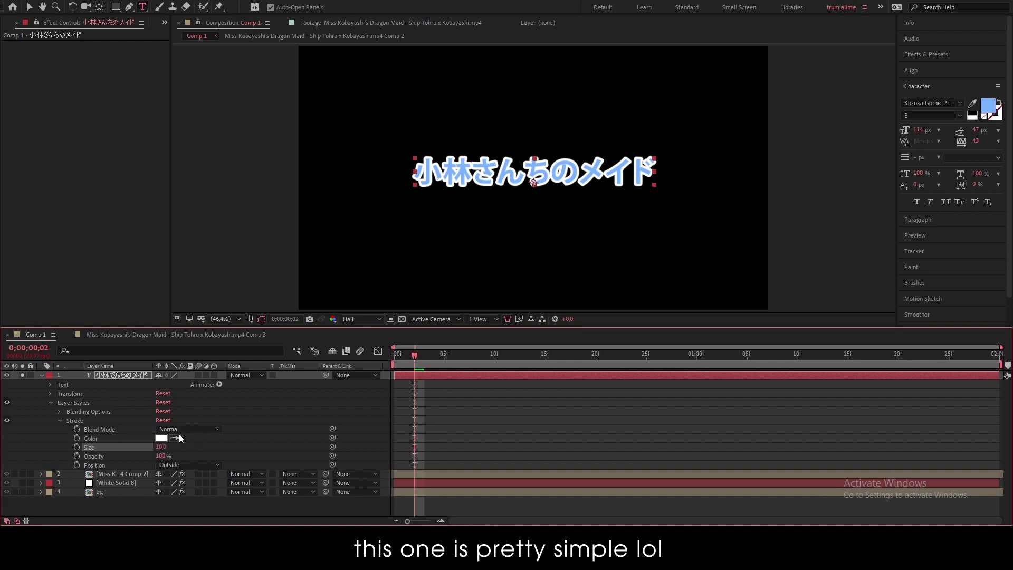
pyautogui.click(42, 375)
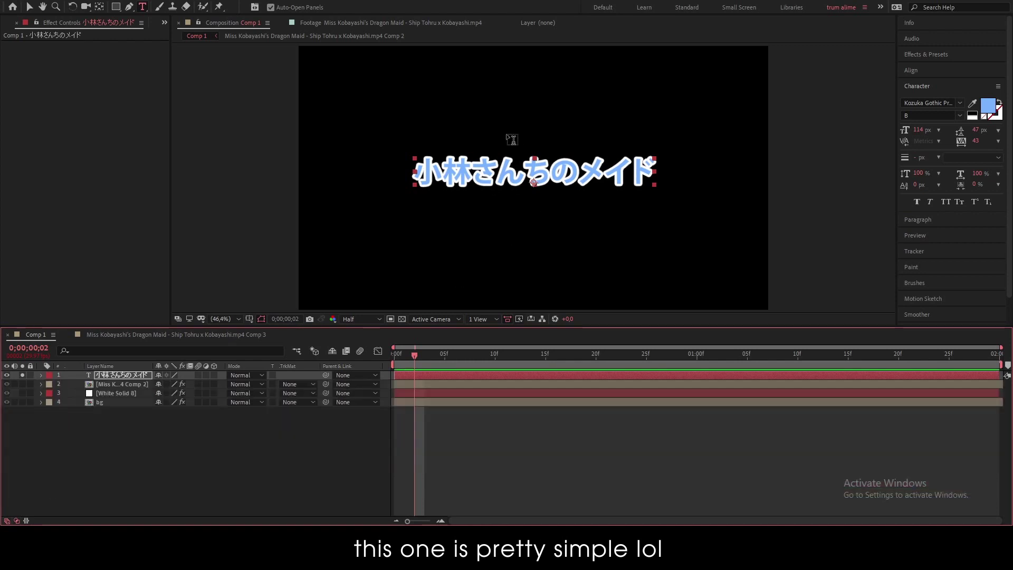
# Hide the title and draw a three-point arched mask path above the characters.
pyautogui.click(128, 8)
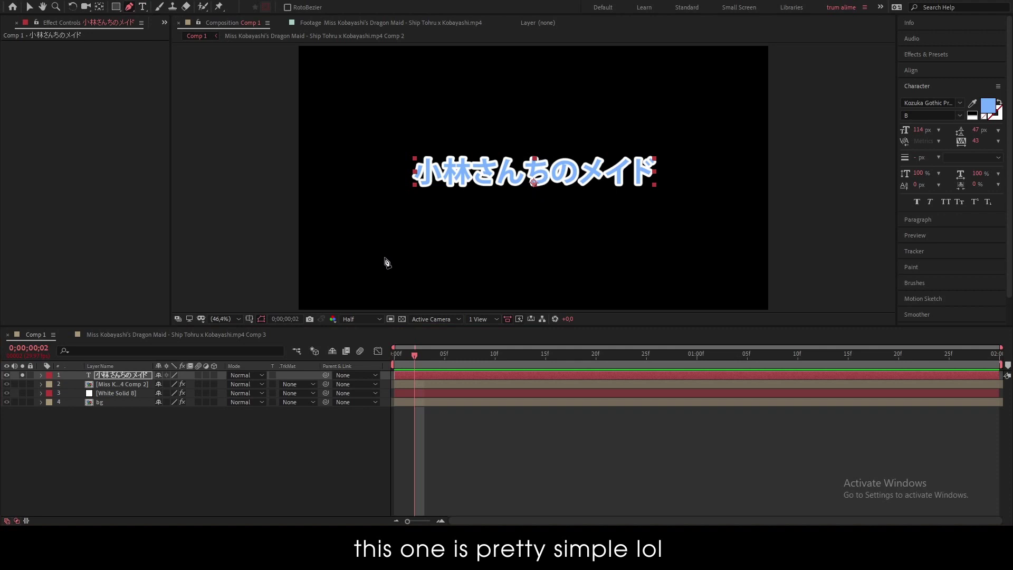
pyautogui.click(21, 375)
pyautogui.click(7, 375)
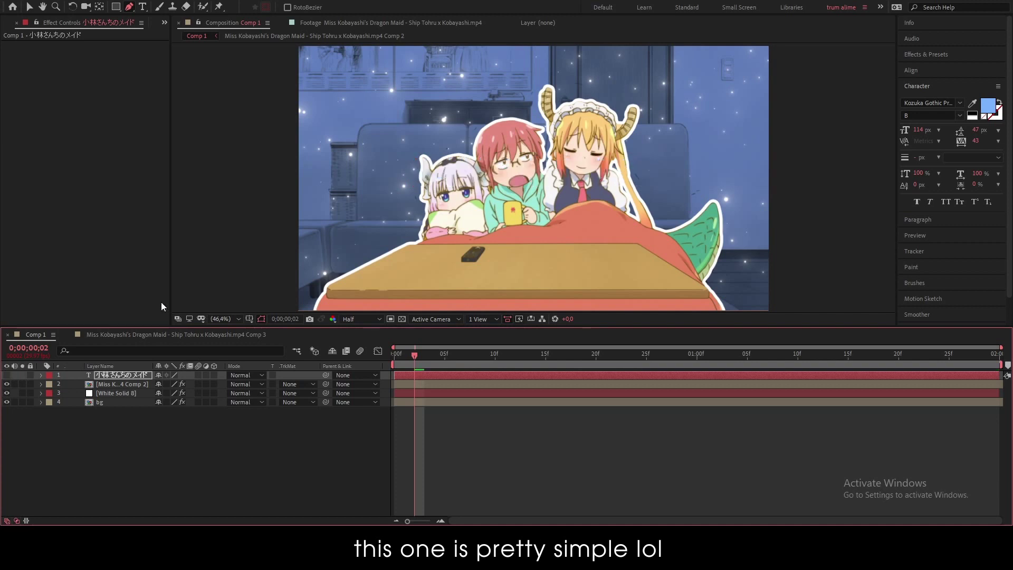
pyautogui.click(365, 173)
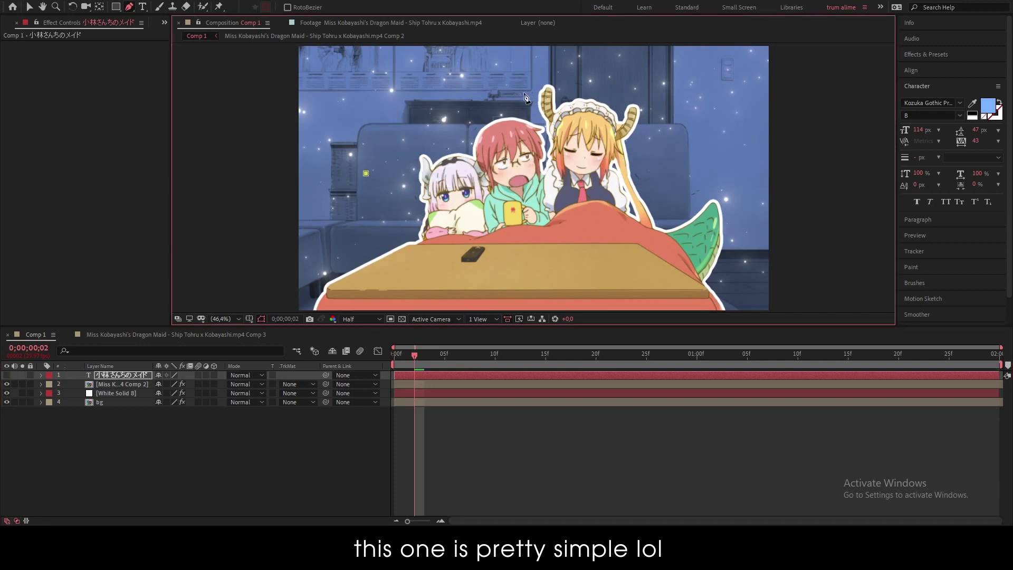
pyautogui.moveTo(519, 97); pyautogui.dragTo(600, 95)
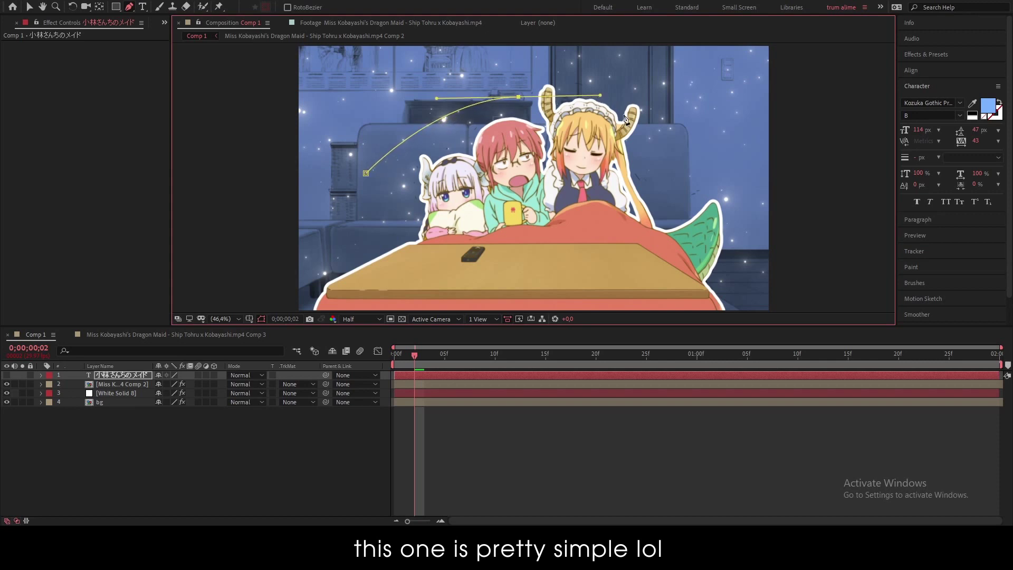
pyautogui.click(714, 168)
pyautogui.moveTo(713, 167)
pyautogui.mouseDown()
pyautogui.moveTo(729, 169)
pyautogui.moveTo(719, 173)
pyautogui.mouseUp()
pyautogui.moveTo(600, 96); pyautogui.dragTo(633, 94)
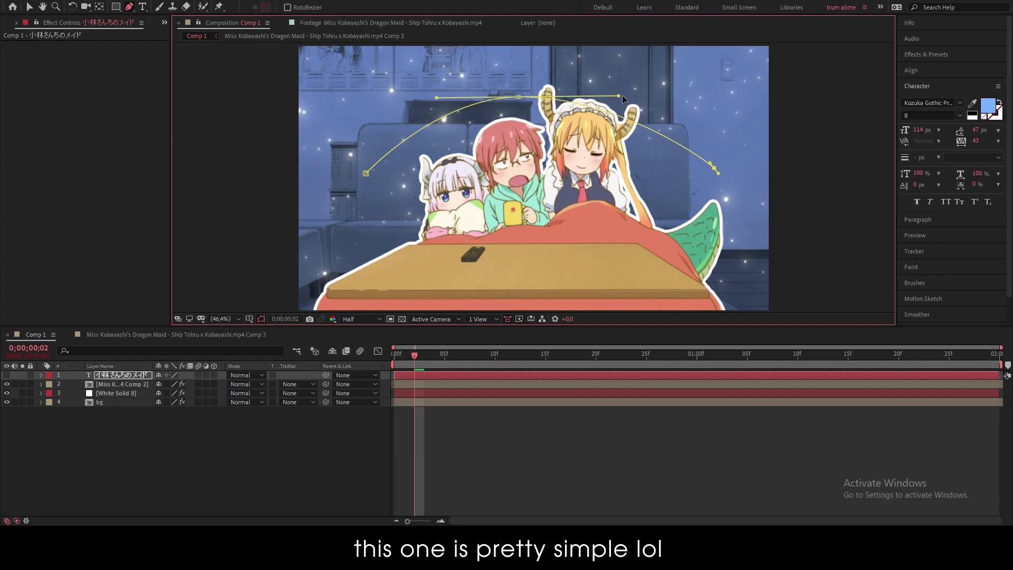
# Align the arch's points to a proportional grid, then hide the grid.
pyautogui.click(250, 319)
pyautogui.click(254, 340)
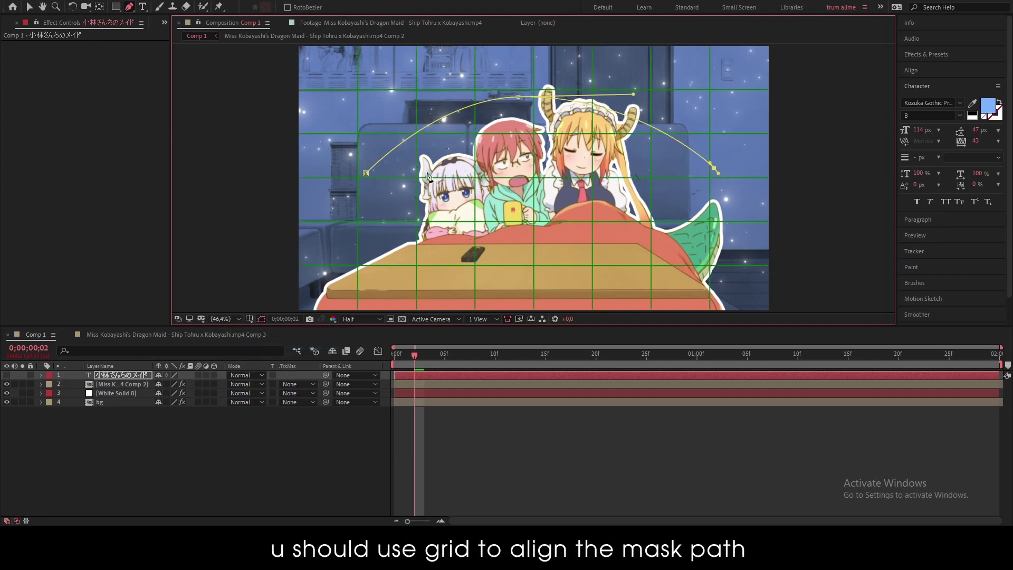
pyautogui.moveTo(519, 97); pyautogui.dragTo(532, 89)
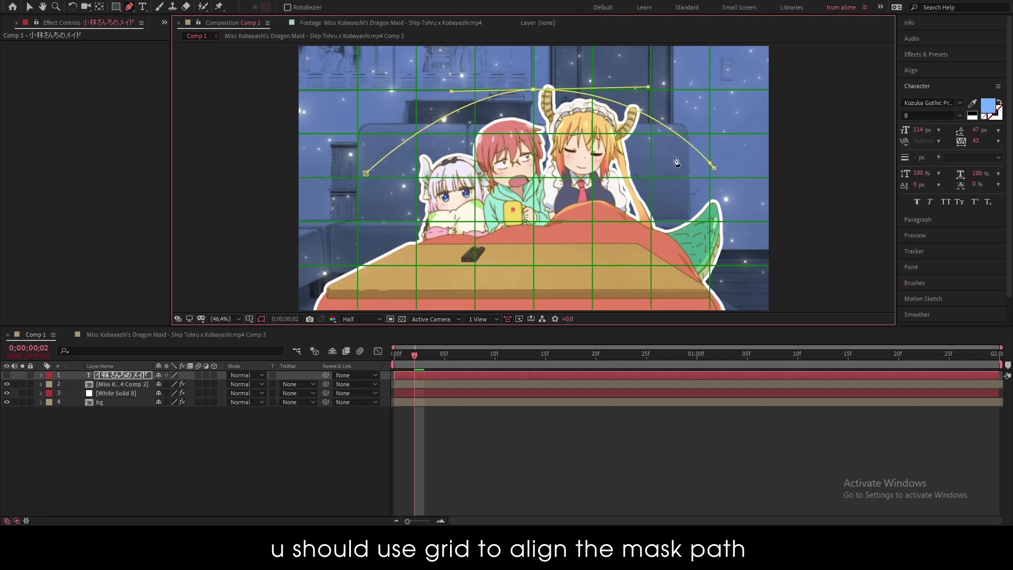
pyautogui.moveTo(714, 167); pyautogui.dragTo(712, 177)
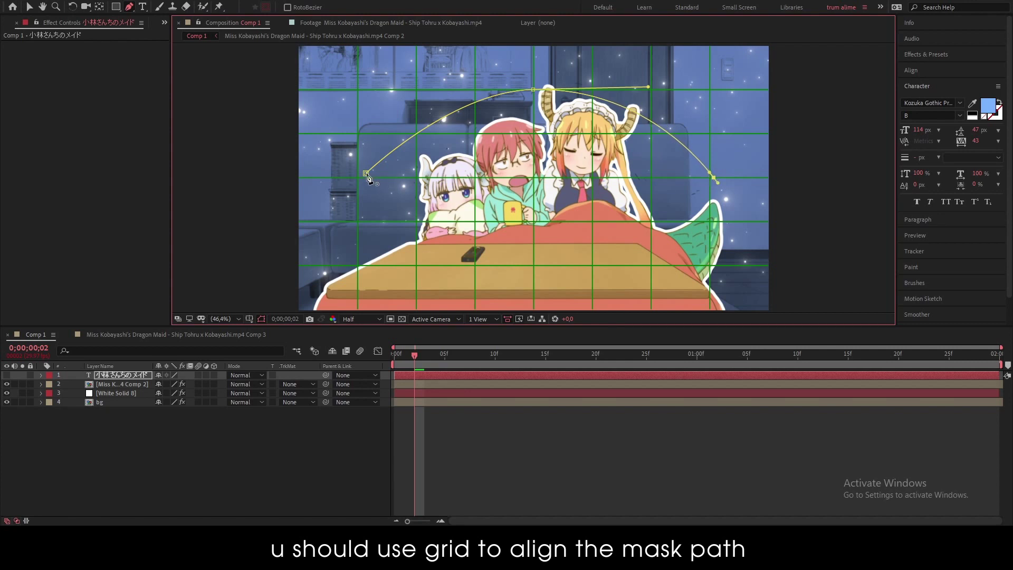
pyautogui.moveTo(531, 88); pyautogui.dragTo(422, 93)
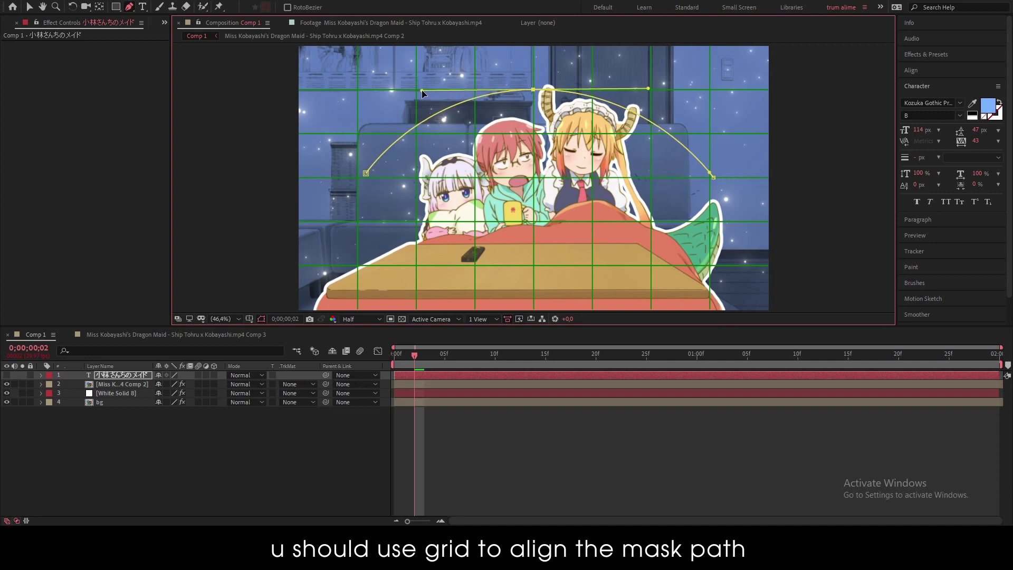
pyautogui.click(250, 320)
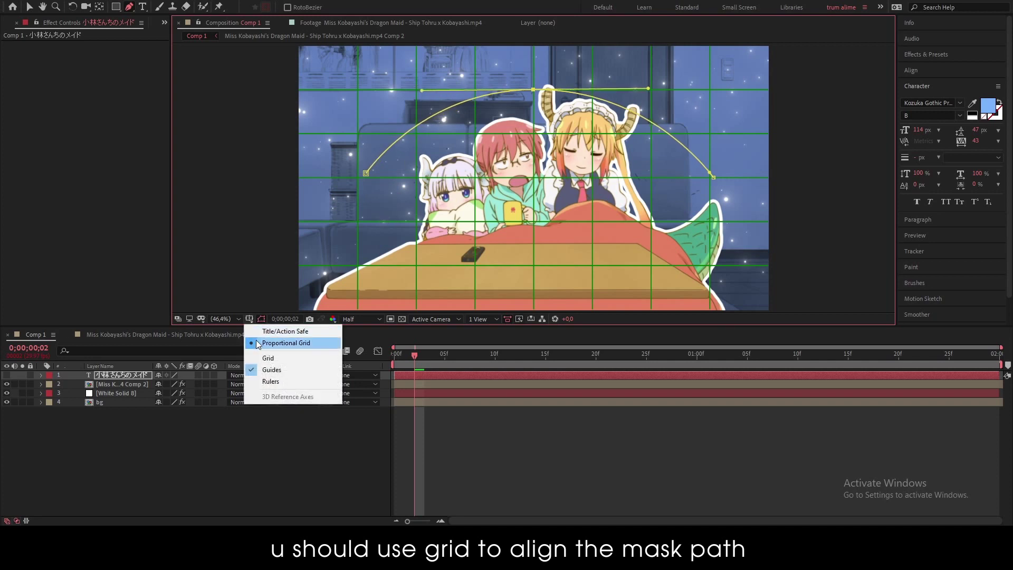
pyautogui.click(287, 343)
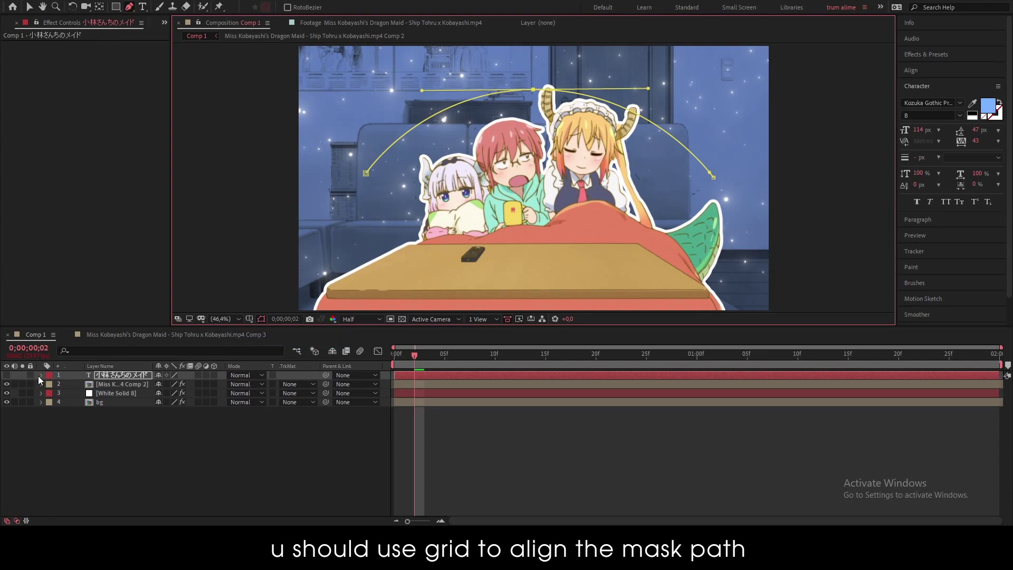
# Show and solo the title, then set its text Path Options path to Mask 1.
pyautogui.click(7, 375)
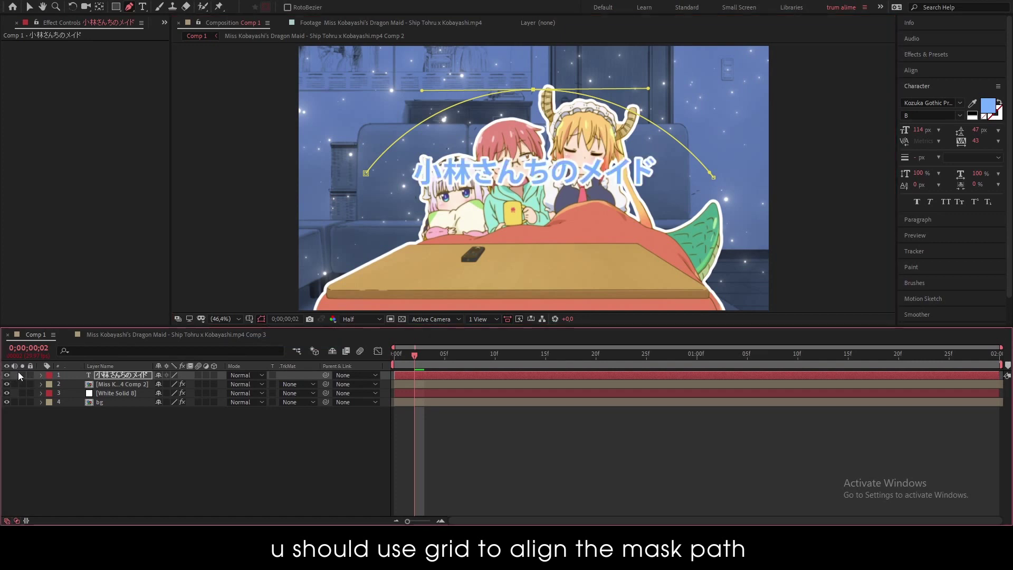
pyautogui.click(23, 375)
pyautogui.click(41, 375)
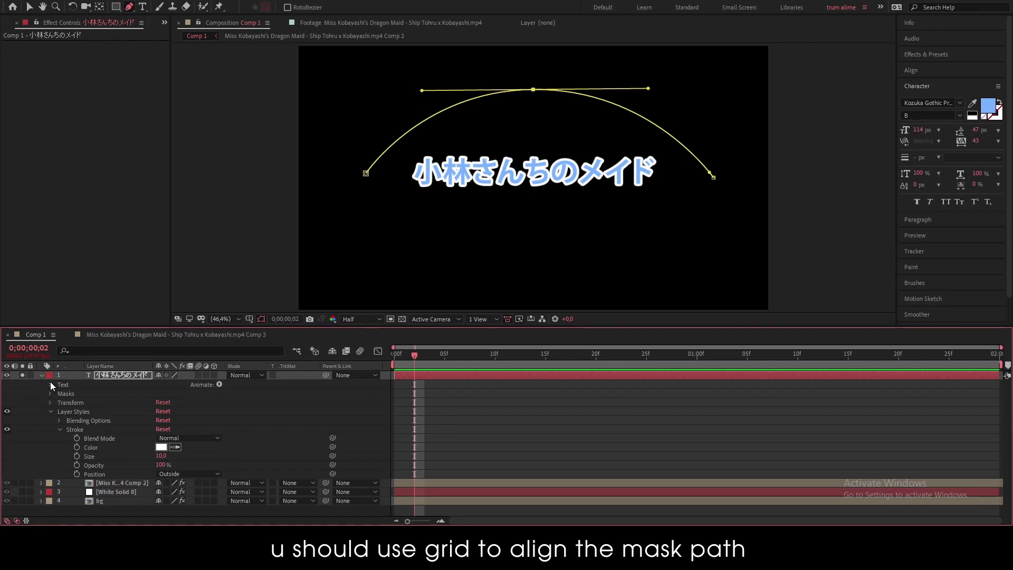
pyautogui.click(50, 384)
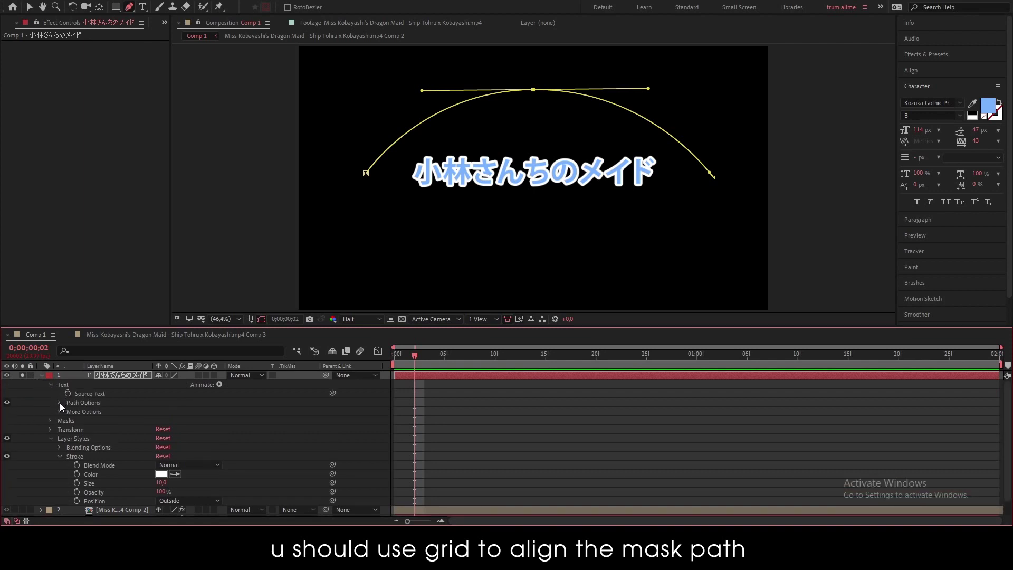
pyautogui.click(59, 402)
pyautogui.click(179, 411)
pyautogui.click(184, 438)
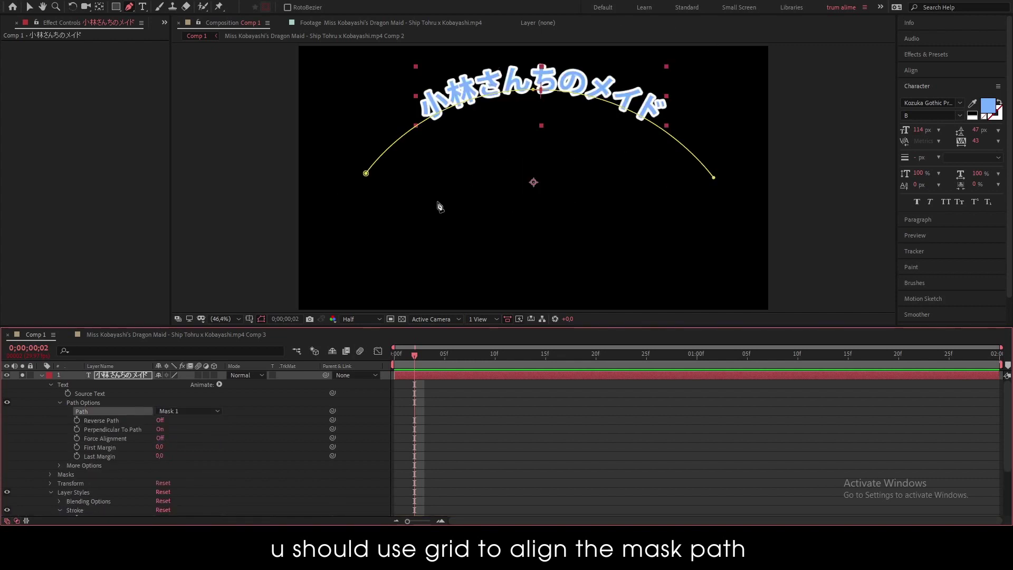
pyautogui.click(220, 384)
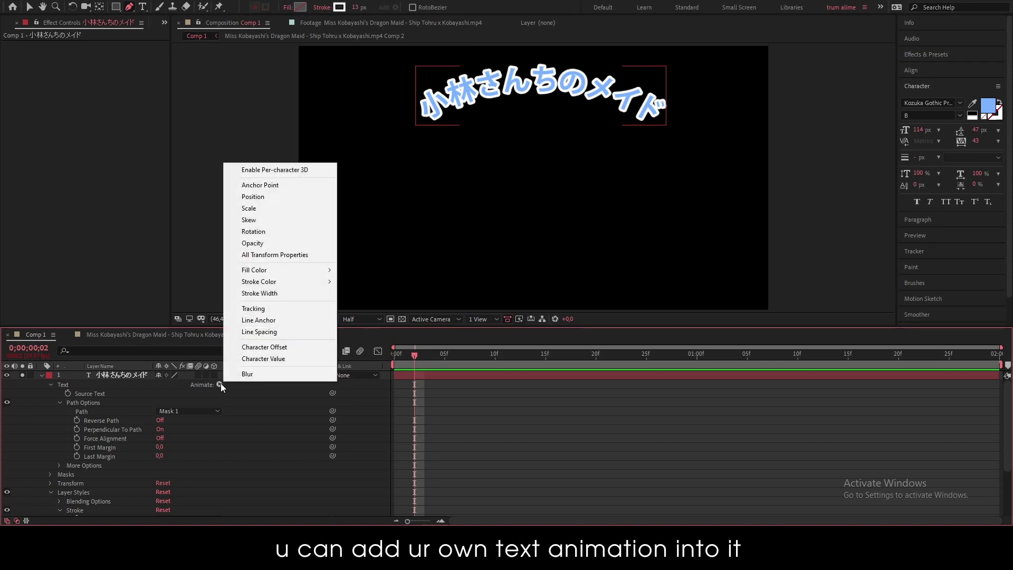
# Add a Tracking animator with Tracking Amount keyframed from 349 so letters start spread apart.
pyautogui.click(290, 310)
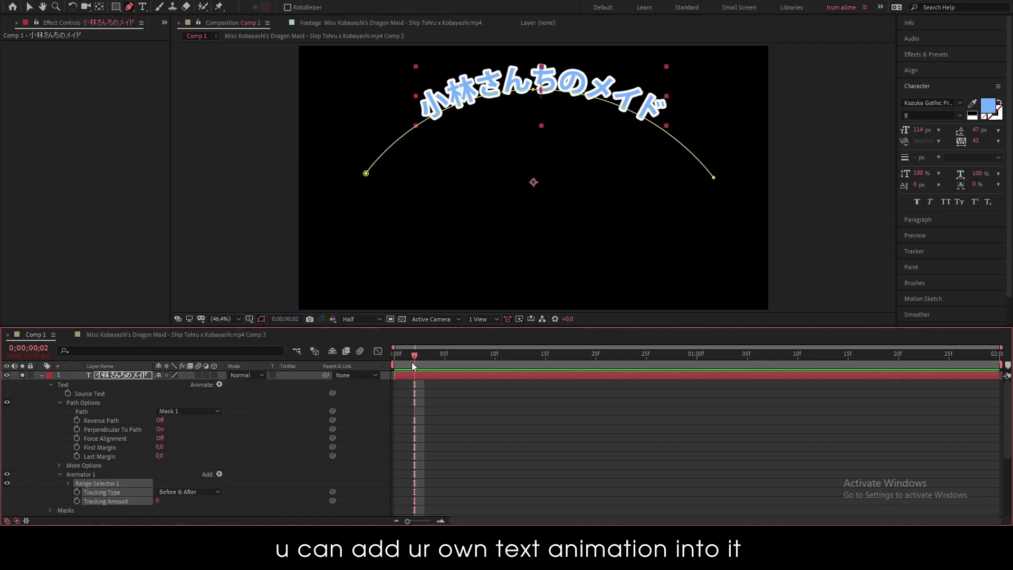
pyautogui.moveTo(414, 363); pyautogui.dragTo(395, 363)
pyautogui.scroll(-2, 131, 425)
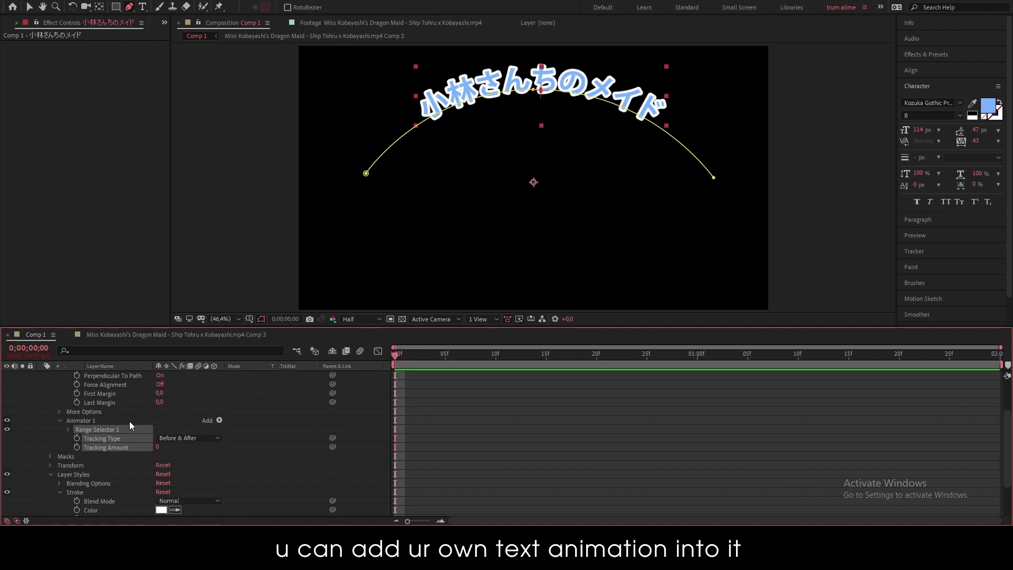
pyautogui.click(77, 447)
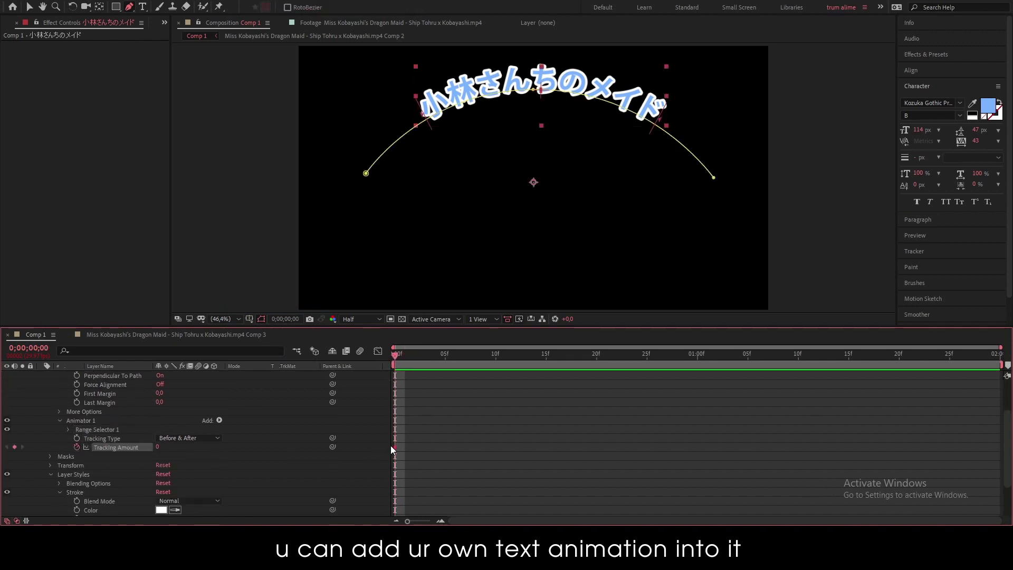
pyautogui.moveTo(395, 447); pyautogui.dragTo(979, 449)
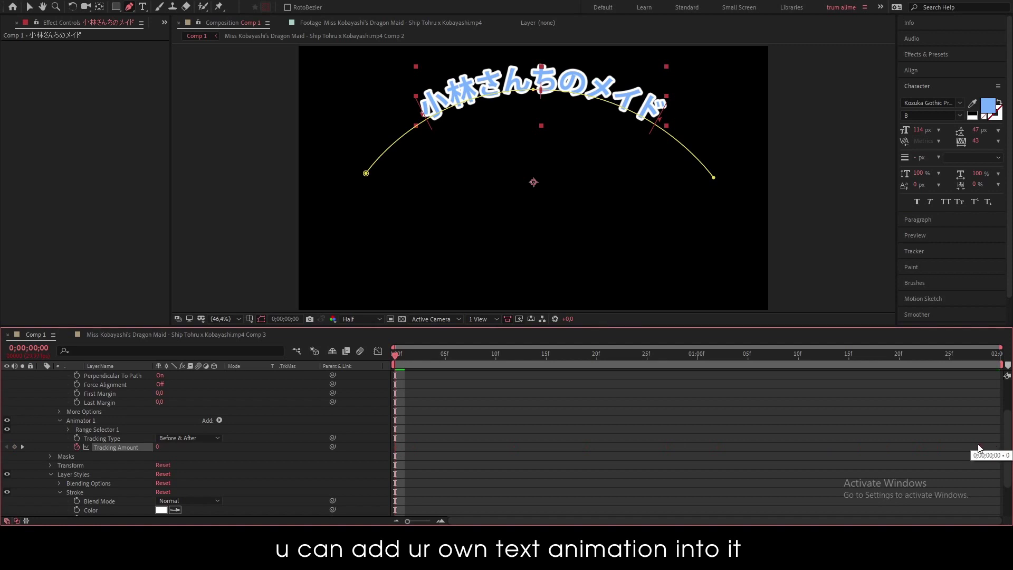
pyautogui.moveTo(923, 454); pyautogui.dragTo(936, 455)
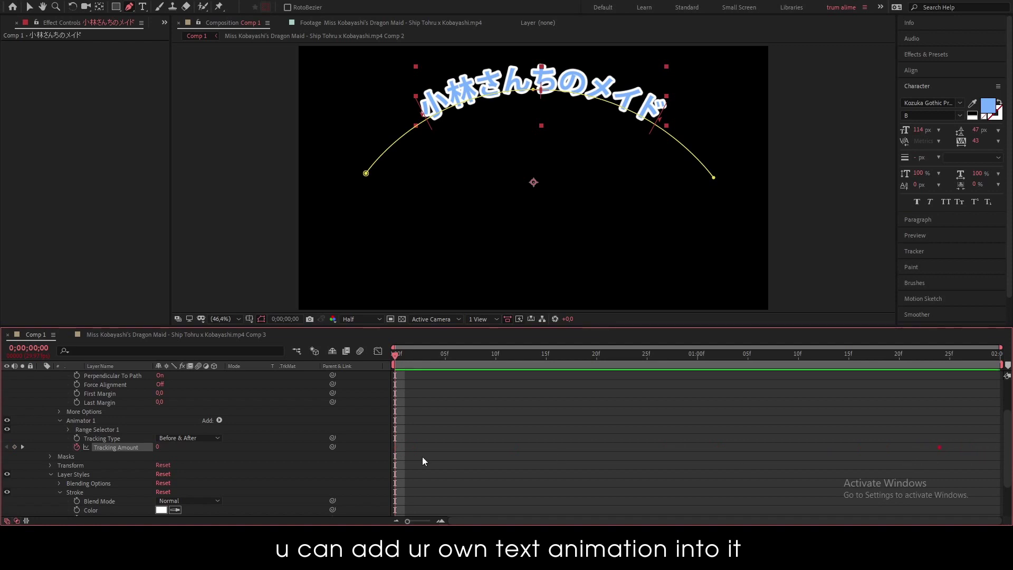
pyautogui.moveTo(157, 447); pyautogui.dragTo(355, 464)
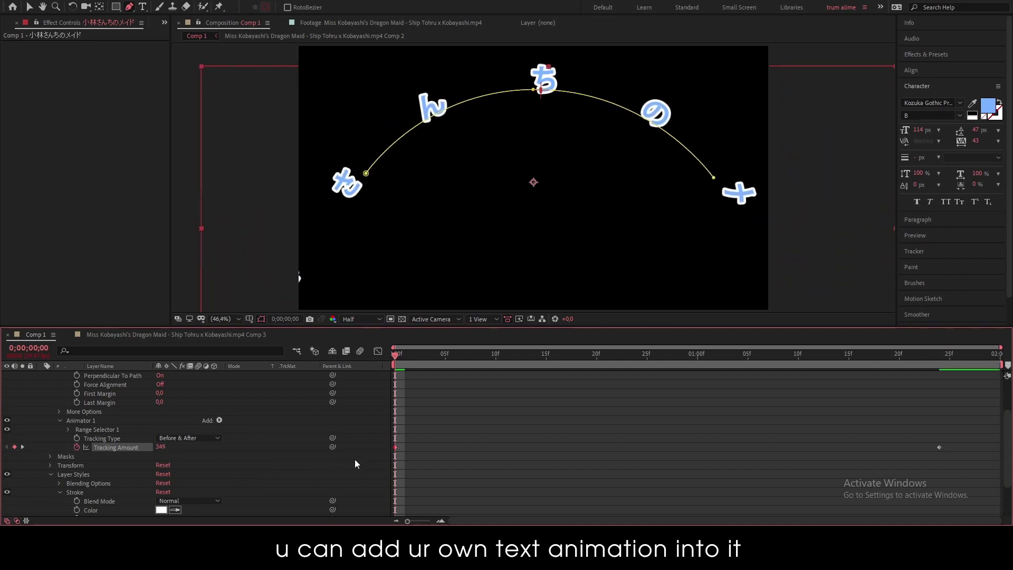
pyautogui.moveTo(954, 442); pyautogui.dragTo(375, 454)
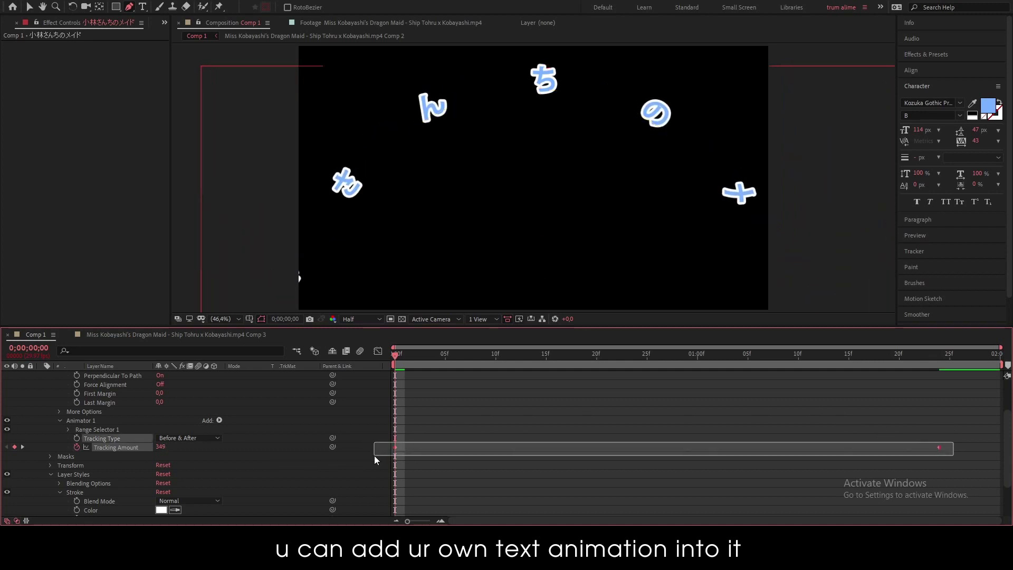
# Ease the Tracking Amount keyframes in the Graph Editor, roughly 4% start and 100% end influence.
pyautogui.click(378, 351)
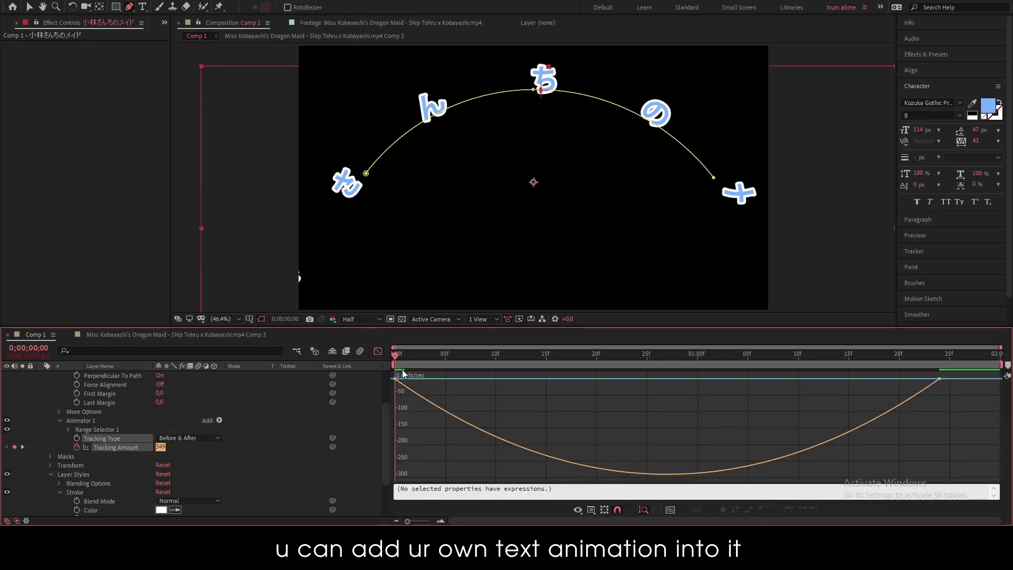
pyautogui.press('v')
pyautogui.click(401, 378)
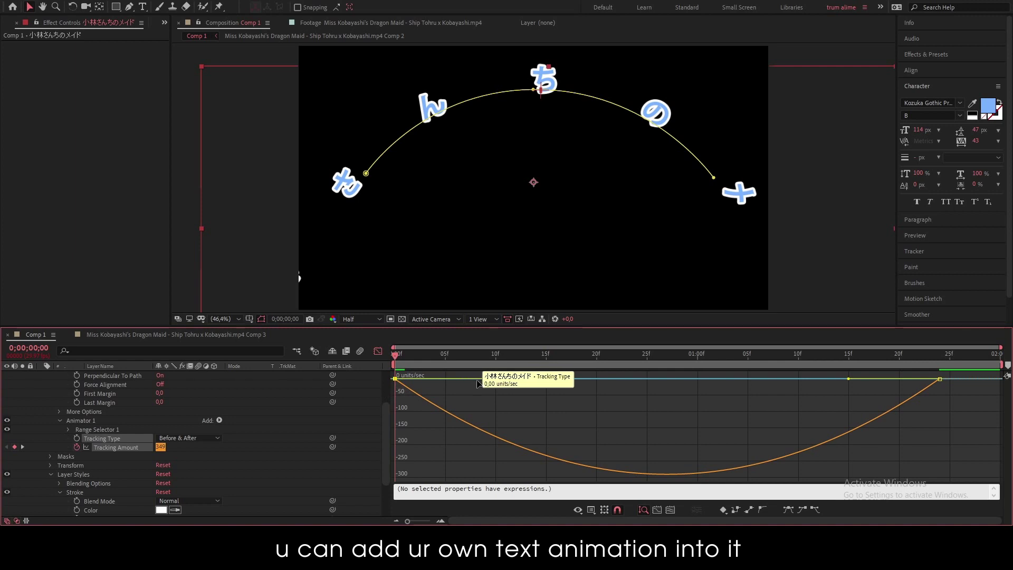
pyautogui.moveTo(479, 379); pyautogui.dragTo(396, 379)
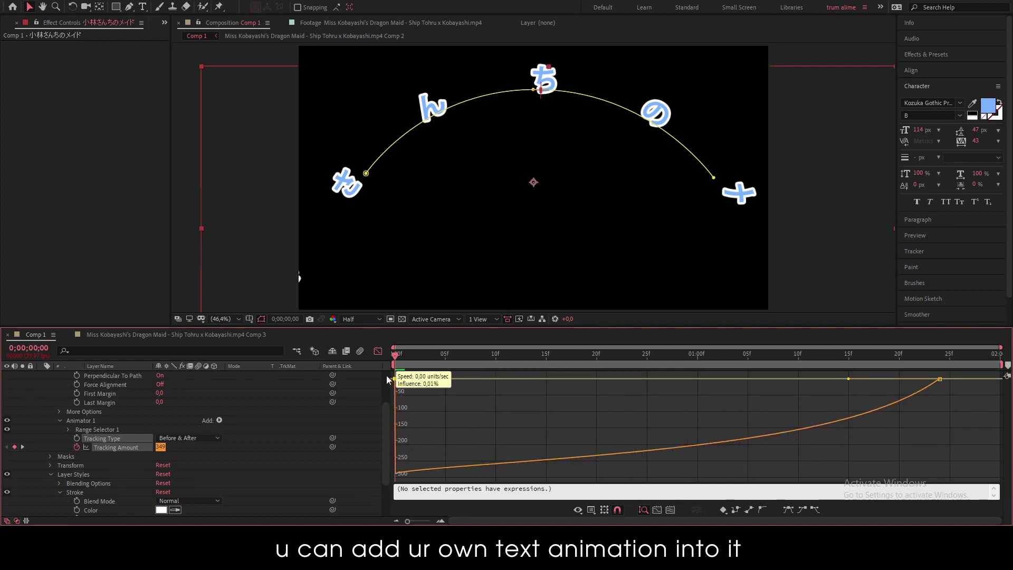
pyautogui.click(939, 379)
pyautogui.moveTo(849, 379); pyautogui.dragTo(635, 376)
pyautogui.click(592, 510)
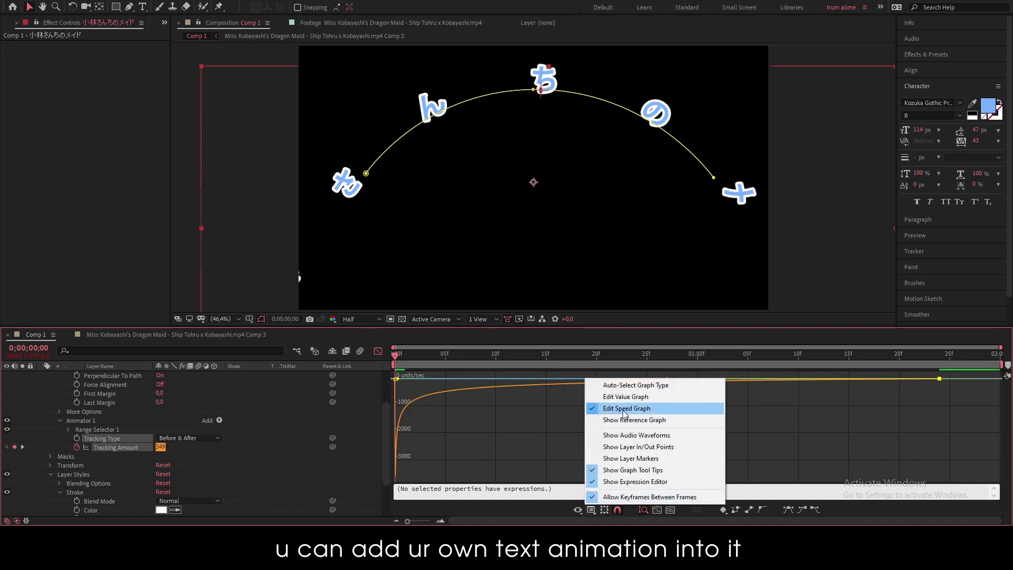
pyautogui.click(381, 350)
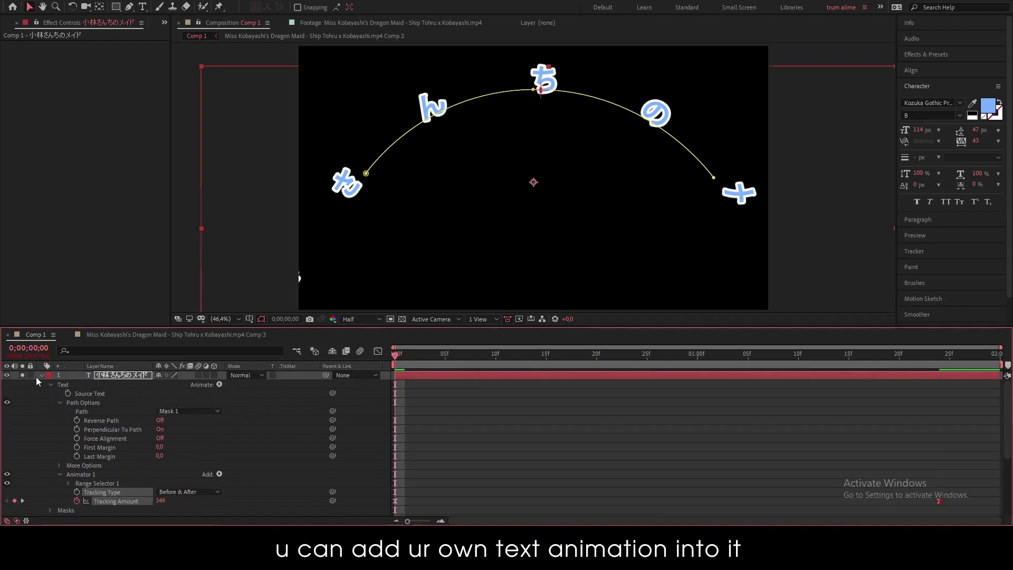
# Enable motion blur for the composition and the title layer.
pyautogui.click(40, 375)
pyautogui.click(361, 351)
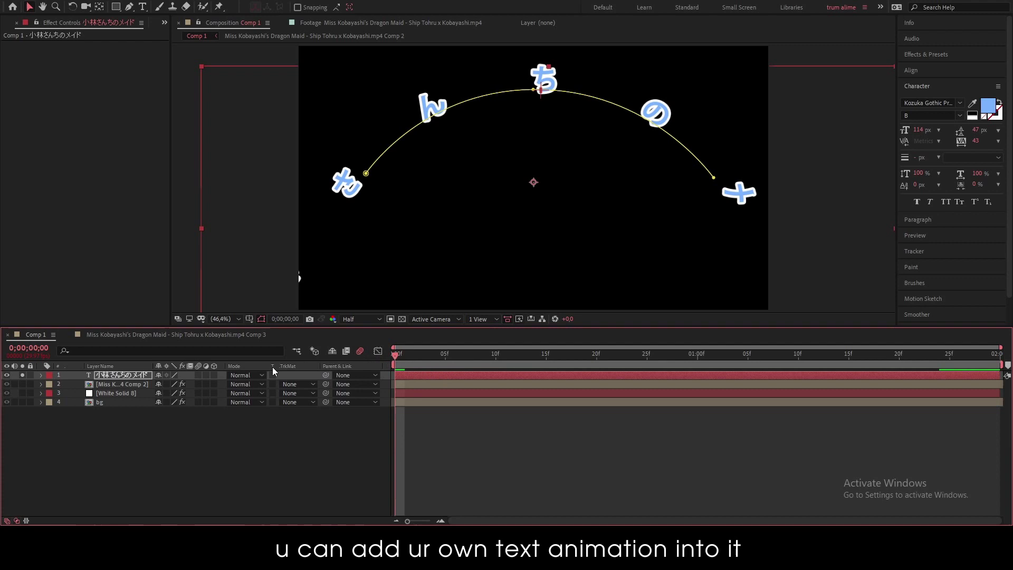
pyautogui.click(200, 375)
pyautogui.click(263, 434)
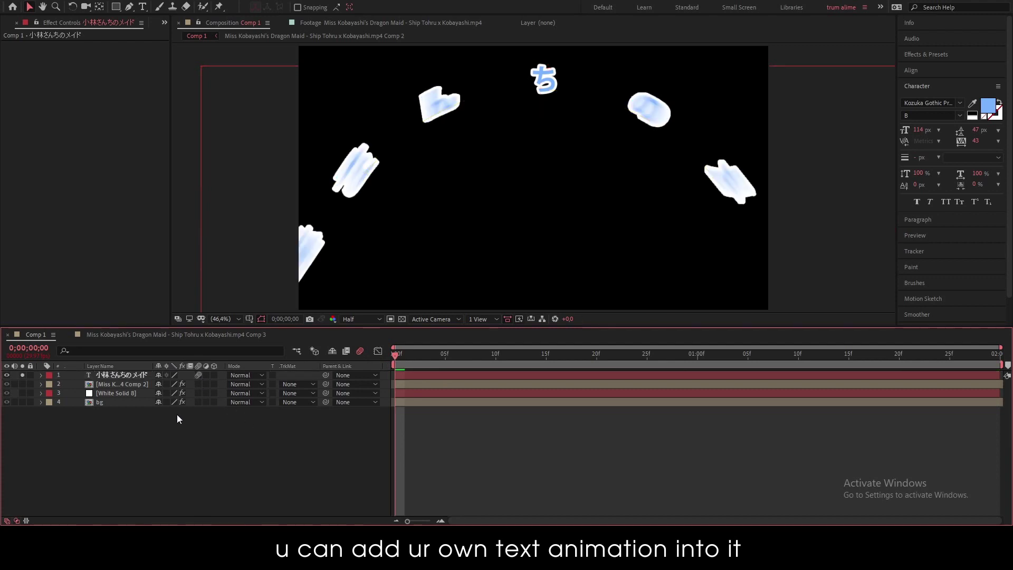
# Un-solo the title, preview the animation, and move the title beneath the character footage layer.
pyautogui.click(23, 375)
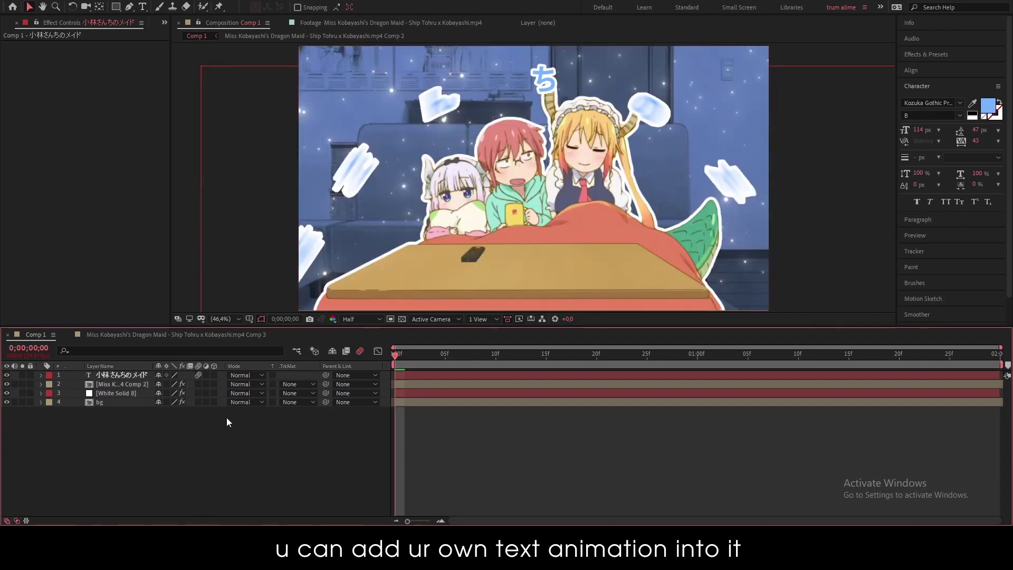
pyautogui.press('space')
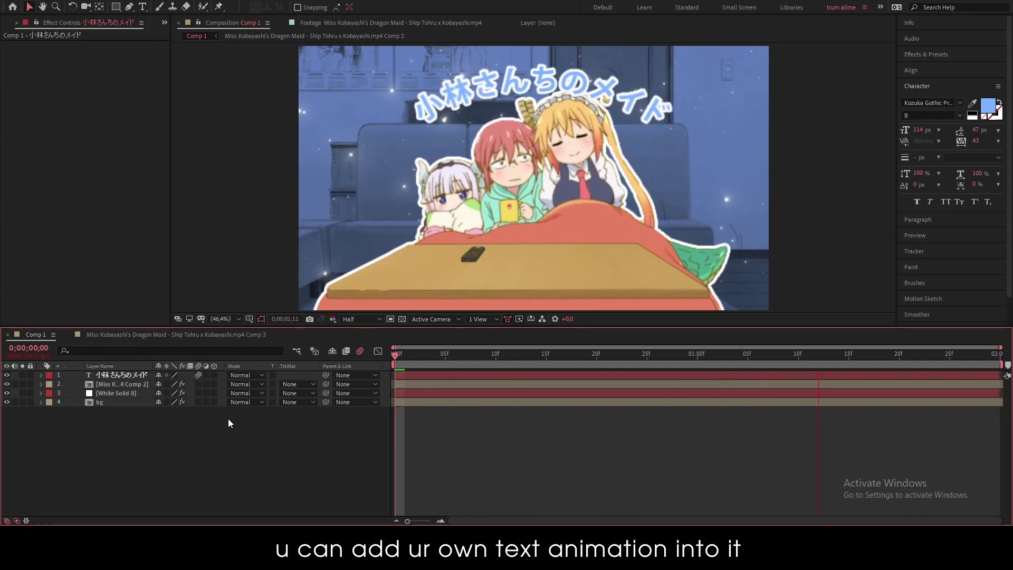
pyautogui.press('space')
pyautogui.moveTo(112, 374); pyautogui.dragTo(115, 384)
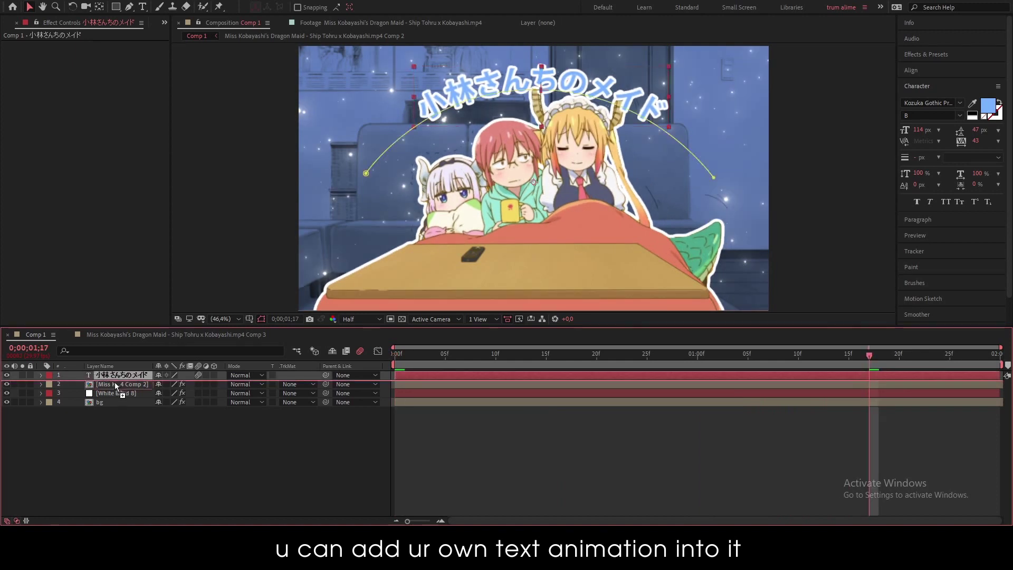
# Scale the curved Japanese title layer to 199% and pre-compose it, moving all attributes into the new comp.
pyautogui.press('s')
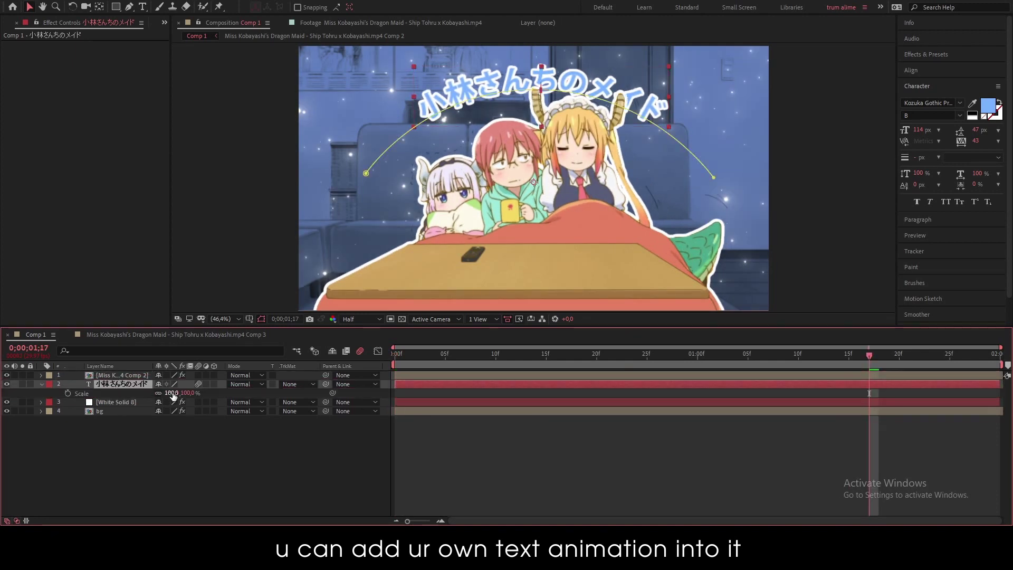
pyautogui.moveTo(173, 393); pyautogui.dragTo(232, 402)
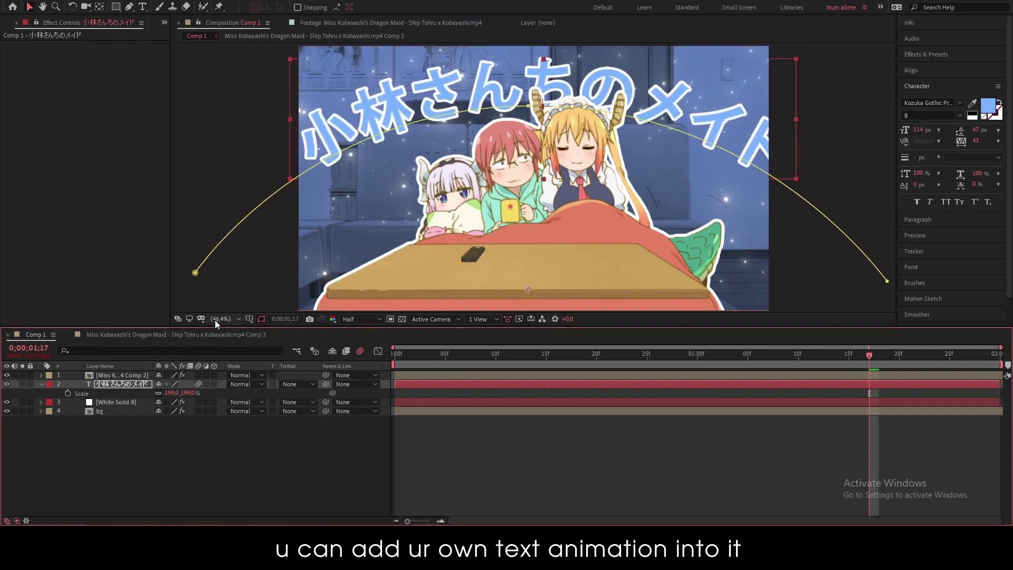
pyautogui.rightClick(142, 374)
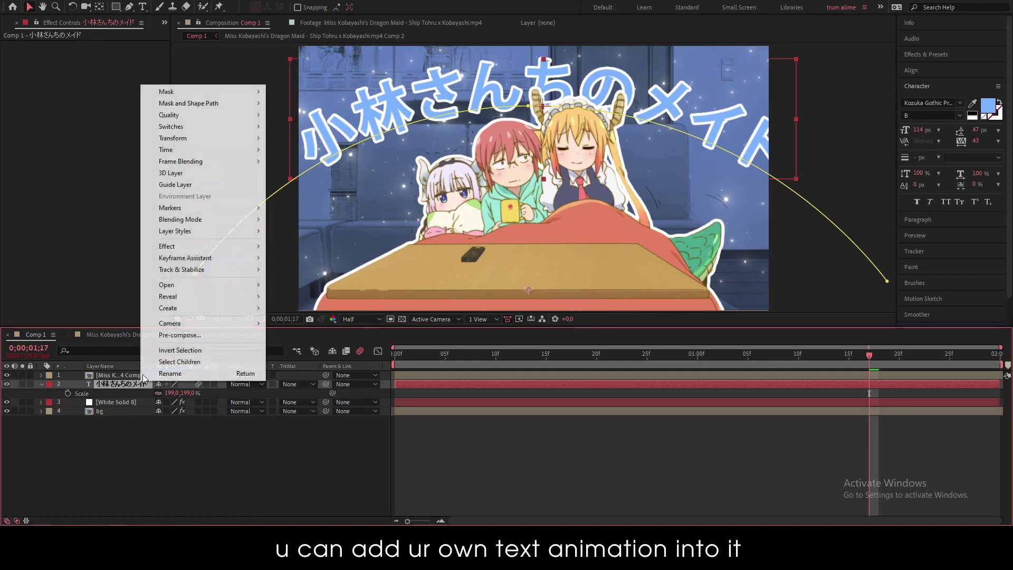
pyautogui.click(179, 334)
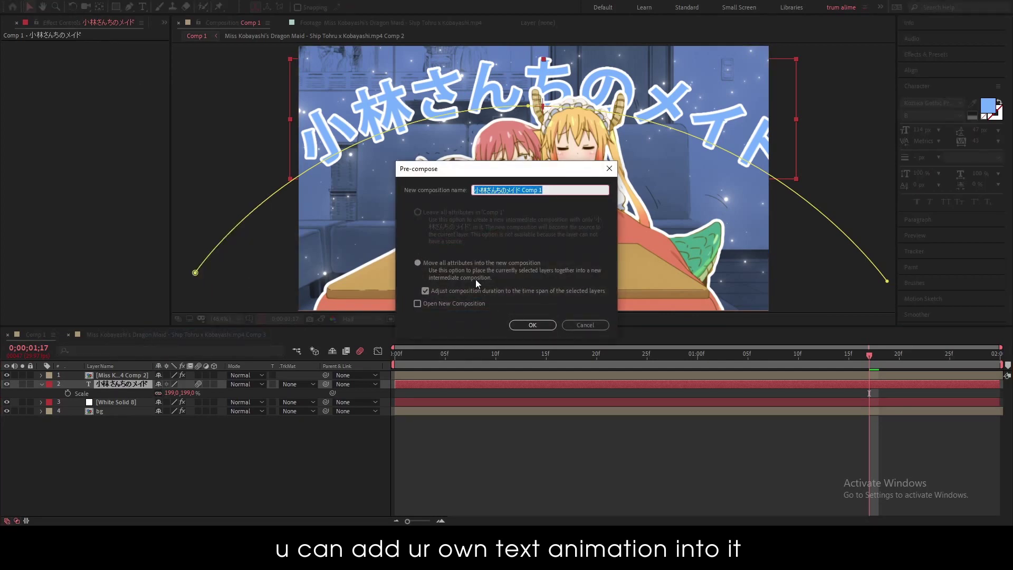
pyautogui.click(536, 326)
# Search Effects & Presets for 'drop' and apply Drop Shadow to the nested title.
pyautogui.click(964, 54)
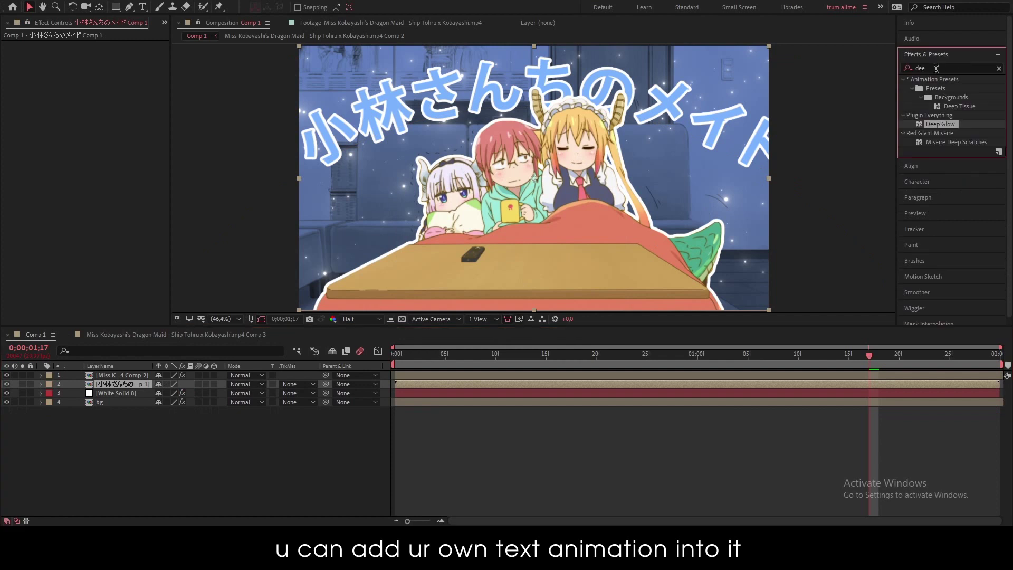
pyautogui.doubleClick(936, 68)
pyautogui.write('drop')
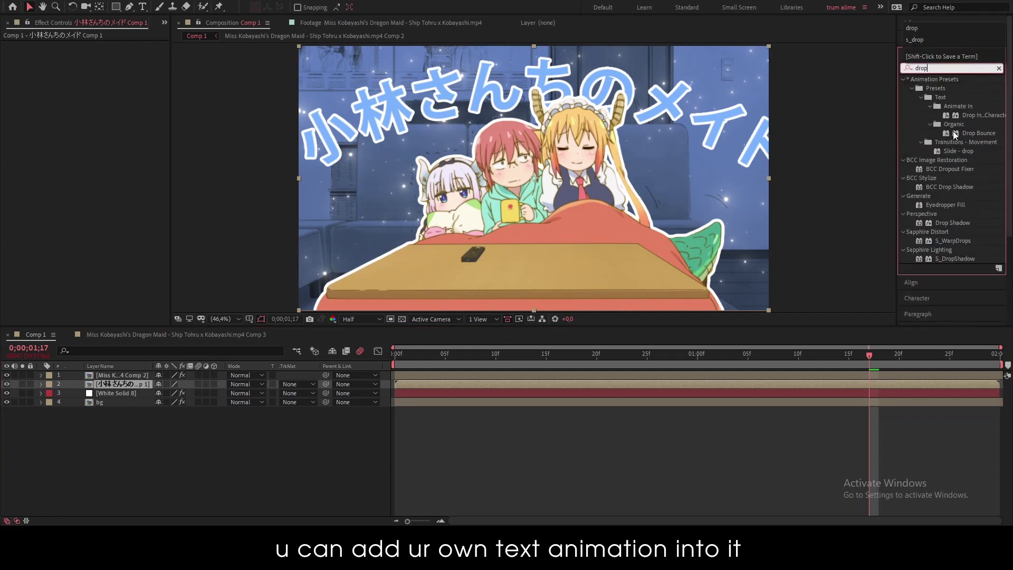
pyautogui.doubleClick(941, 223)
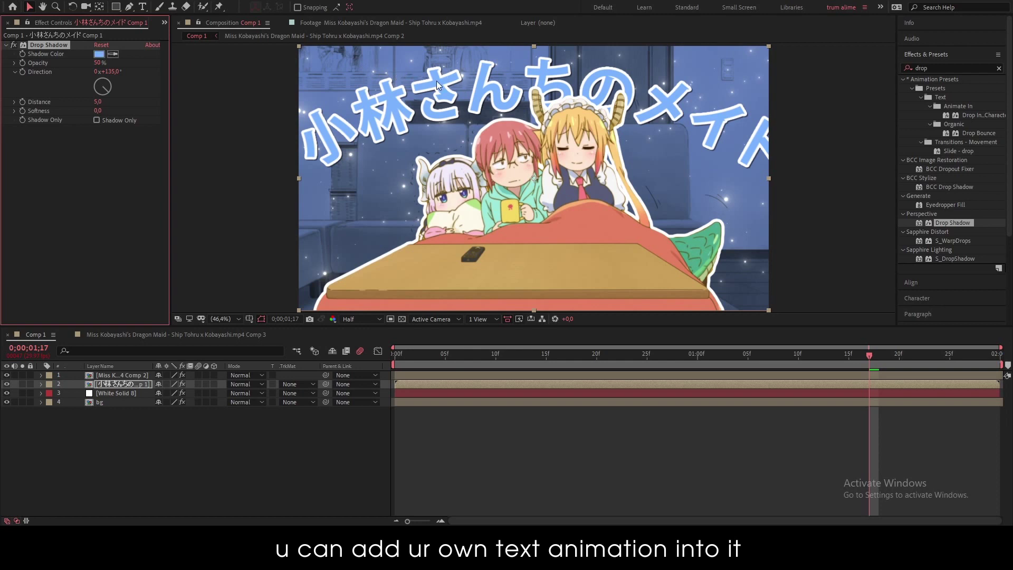
# Set the title shadow to 100% opacity and distance 9, toggling Solo to check it.
pyautogui.moveTo(100, 62); pyautogui.dragTo(212, 64)
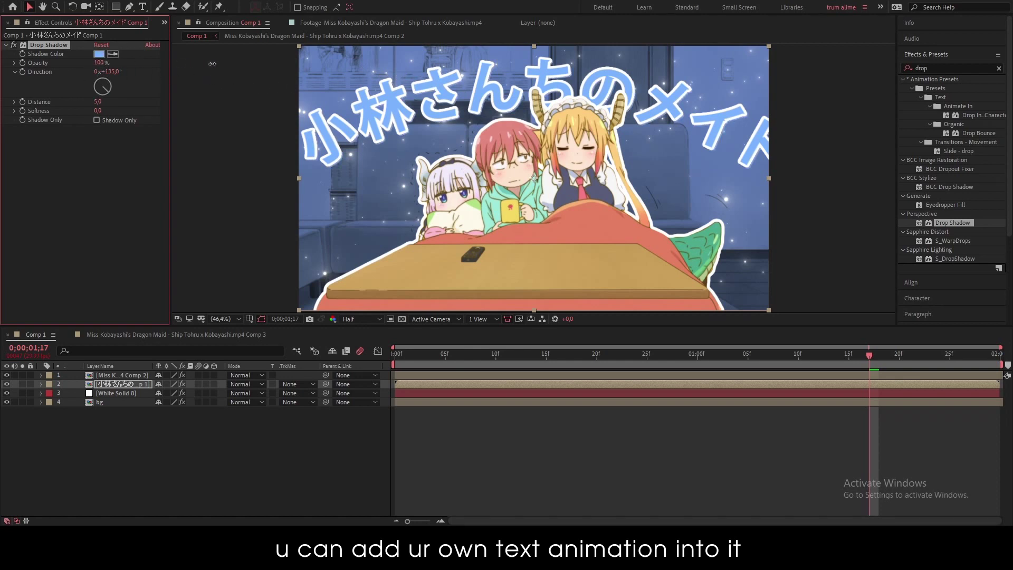
pyautogui.moveTo(101, 104); pyautogui.dragTo(102, 102)
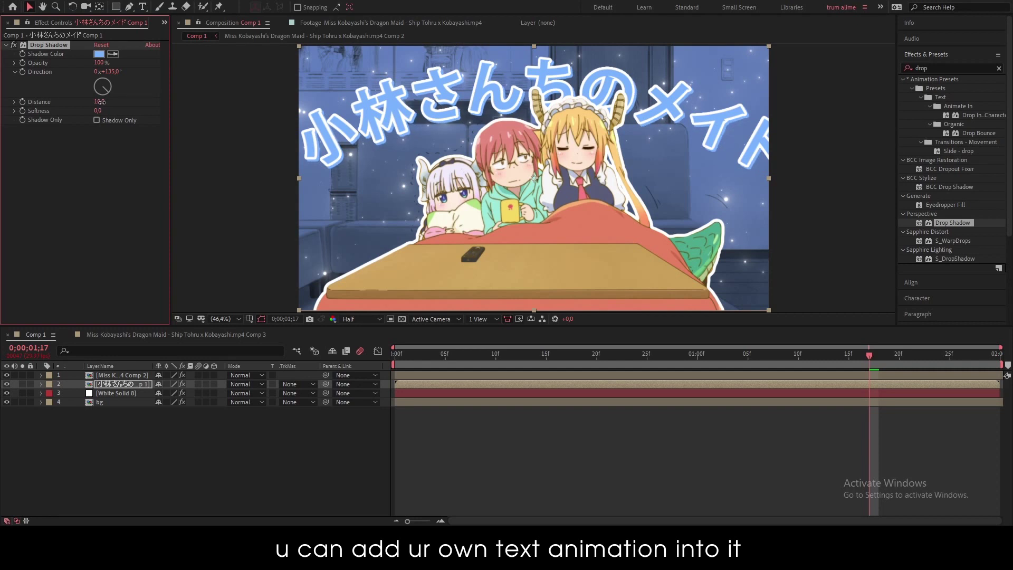
pyautogui.moveTo(100, 102); pyautogui.dragTo(99, 102)
pyautogui.click(564, 458)
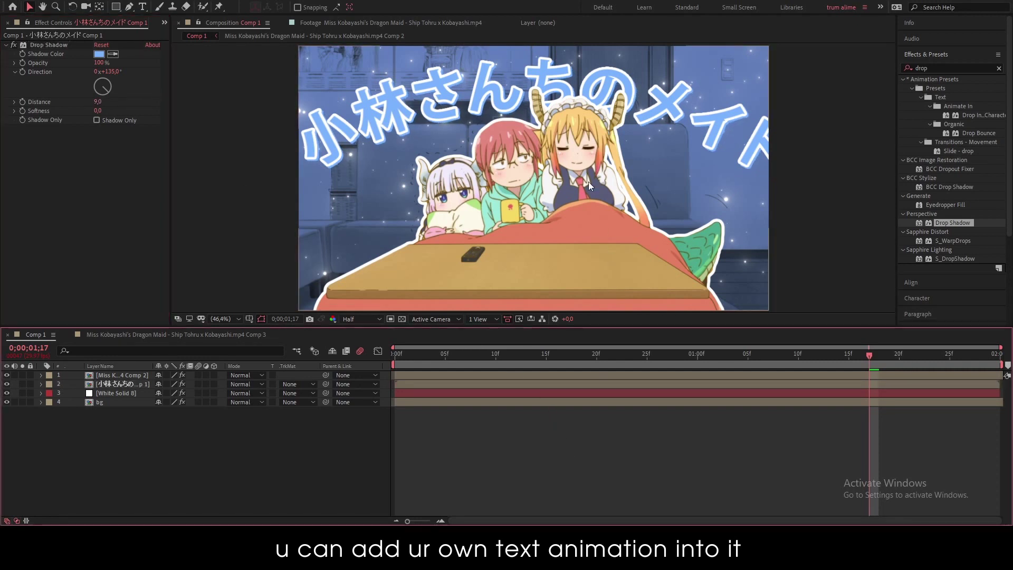
pyautogui.click(22, 384)
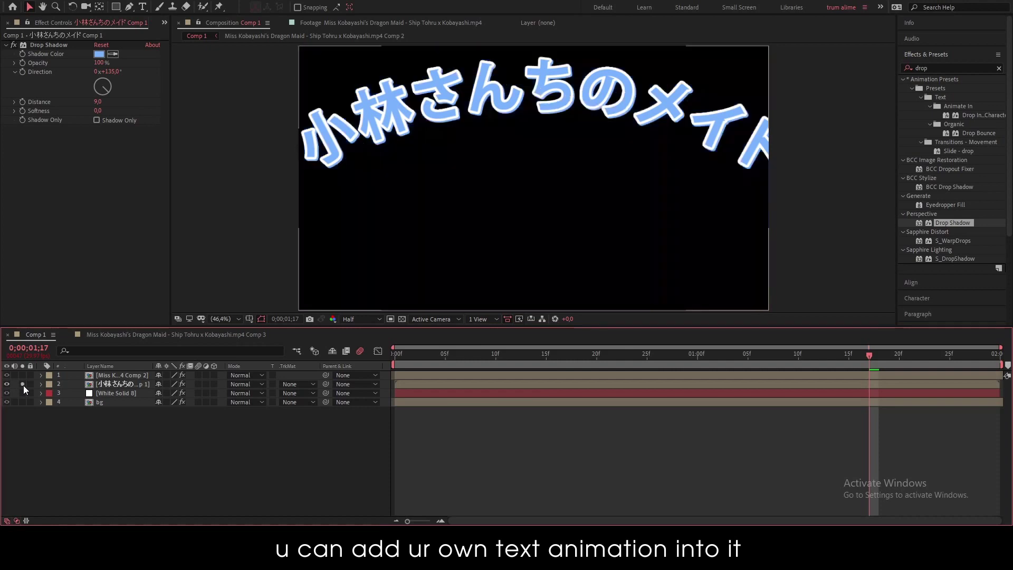
pyautogui.click(22, 384)
pyautogui.click(23, 385)
pyautogui.click(23, 385)
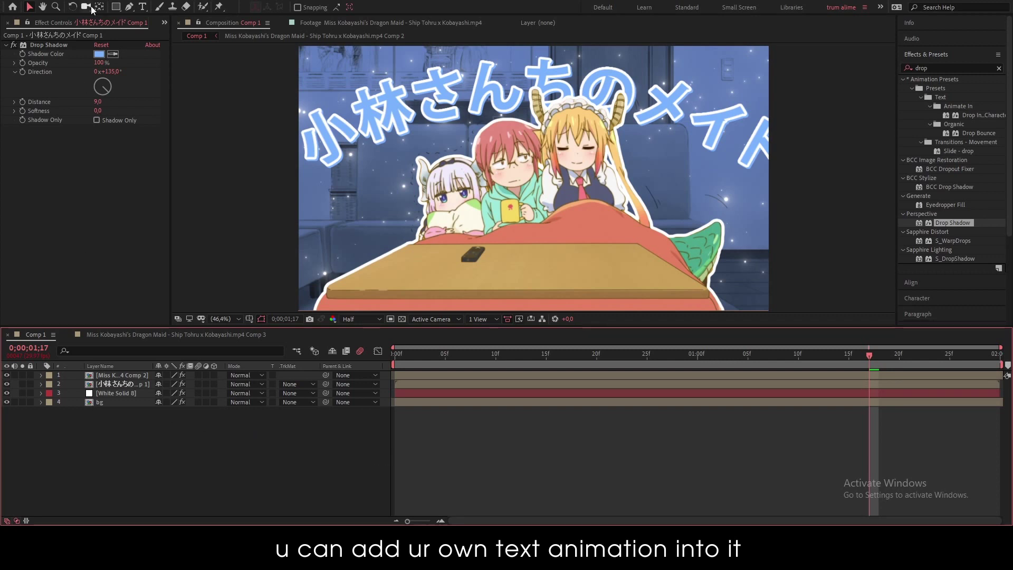
# Move the current time to 1;04 and switch to the Type tool for the subtitle.
pyautogui.click(441, 357)
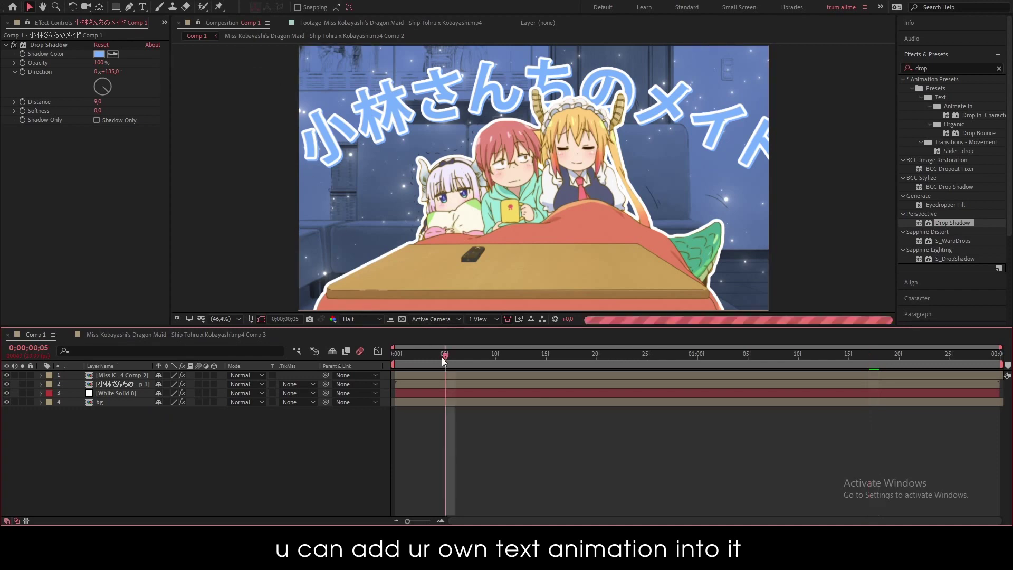
pyautogui.click(594, 358)
pyautogui.click(677, 357)
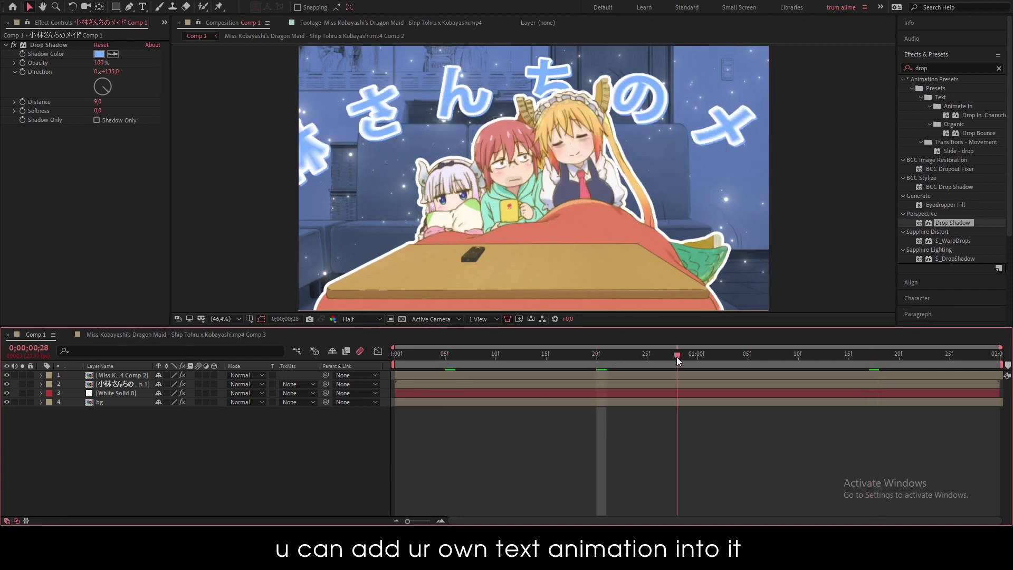
pyautogui.click(740, 356)
pyautogui.click(141, 8)
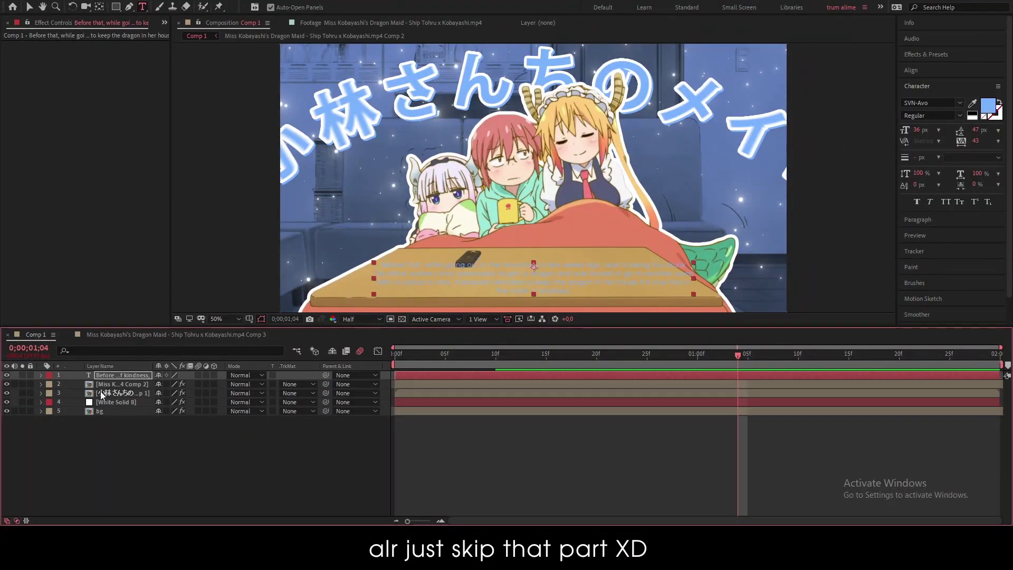
# Change the subtitle paragraph's fill colour to white (FFFFFF).
pyautogui.doubleClick(109, 375)
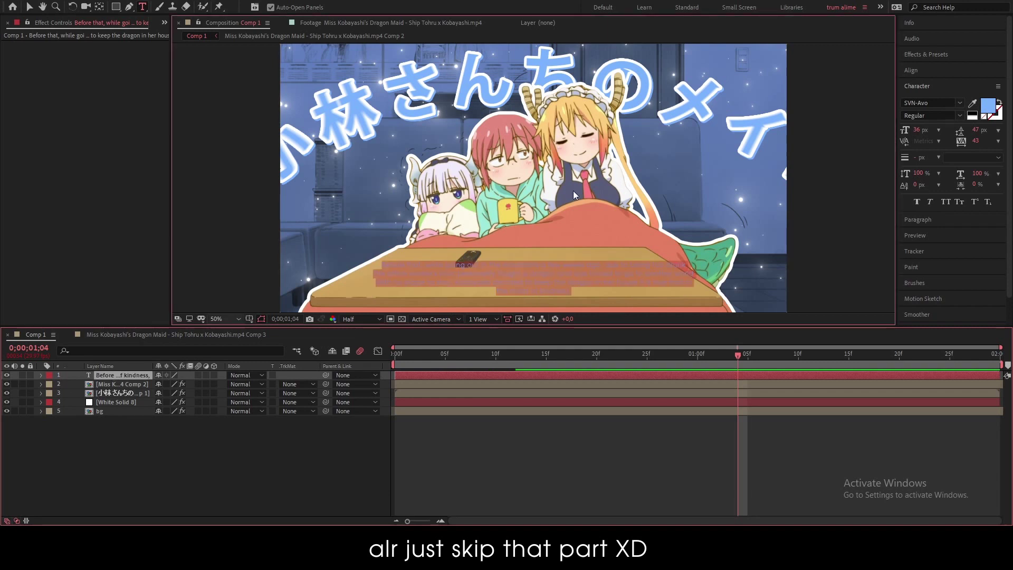
pyautogui.click(983, 108)
pyautogui.write('FFFFFF')
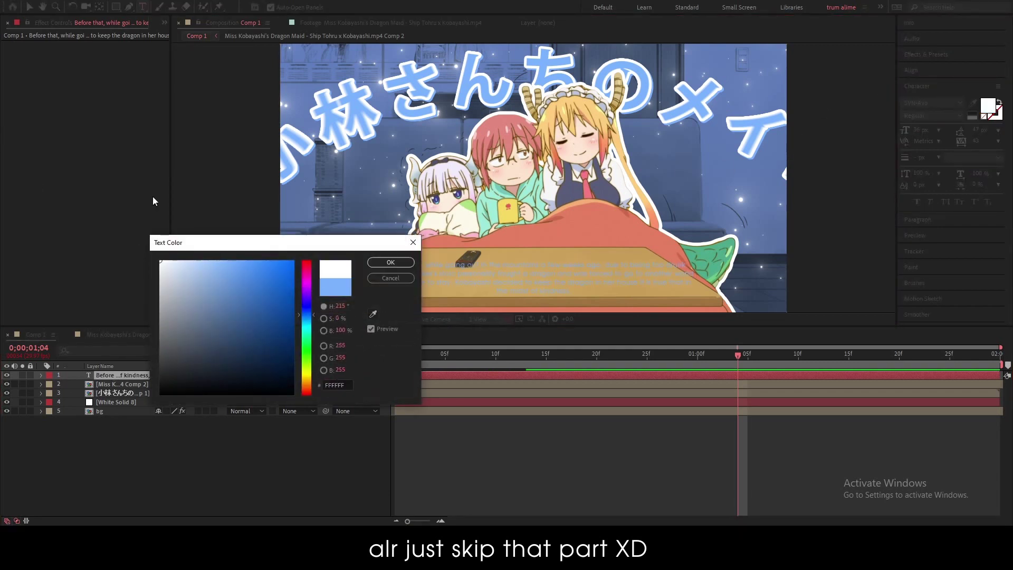
pyautogui.moveTo(154, 251); pyautogui.dragTo(155, 252)
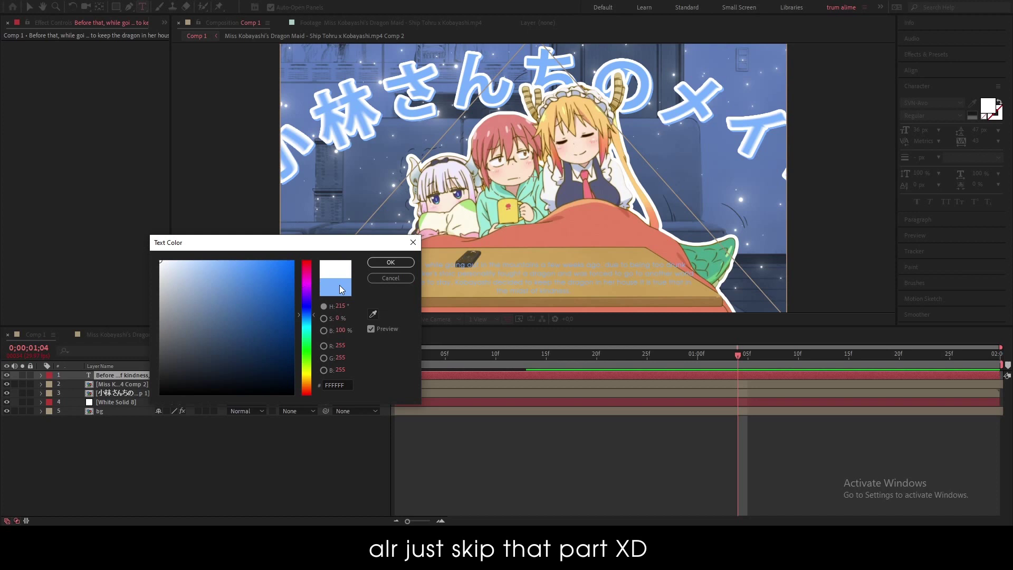
pyautogui.click(388, 262)
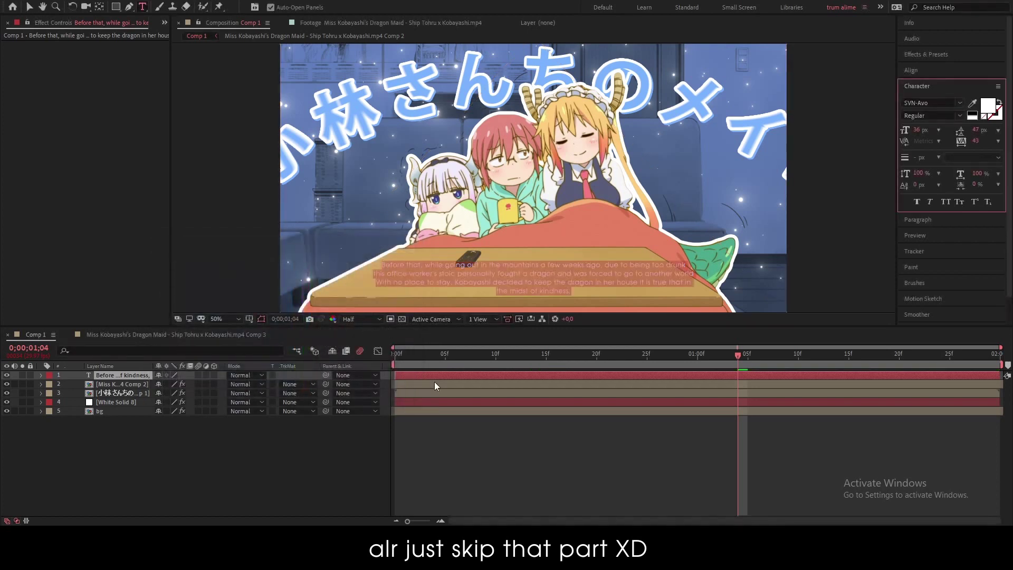
pyautogui.click(466, 417)
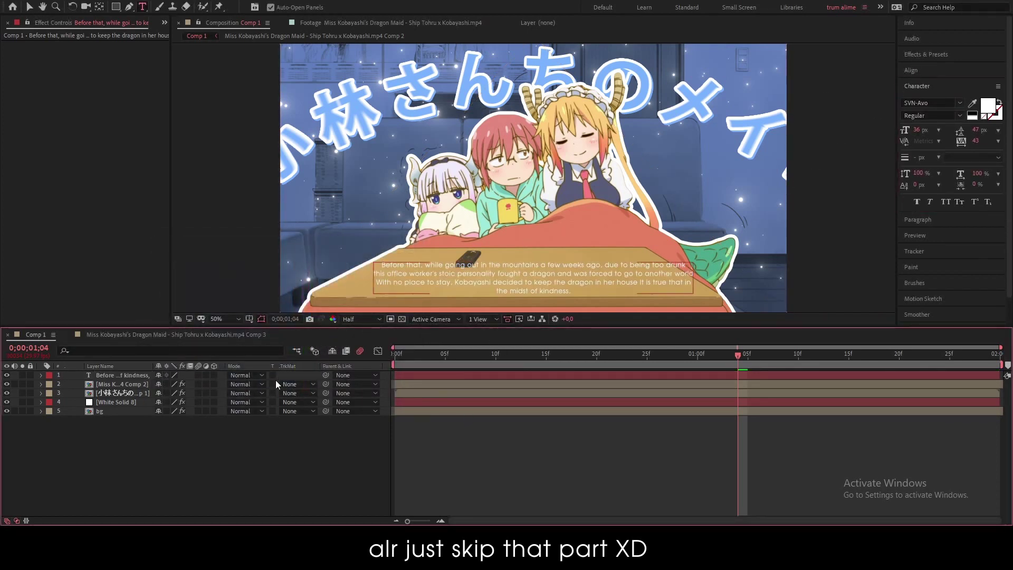
# Set the viewer preview resolution to Third.
pyautogui.click(371, 320)
pyautogui.click(359, 370)
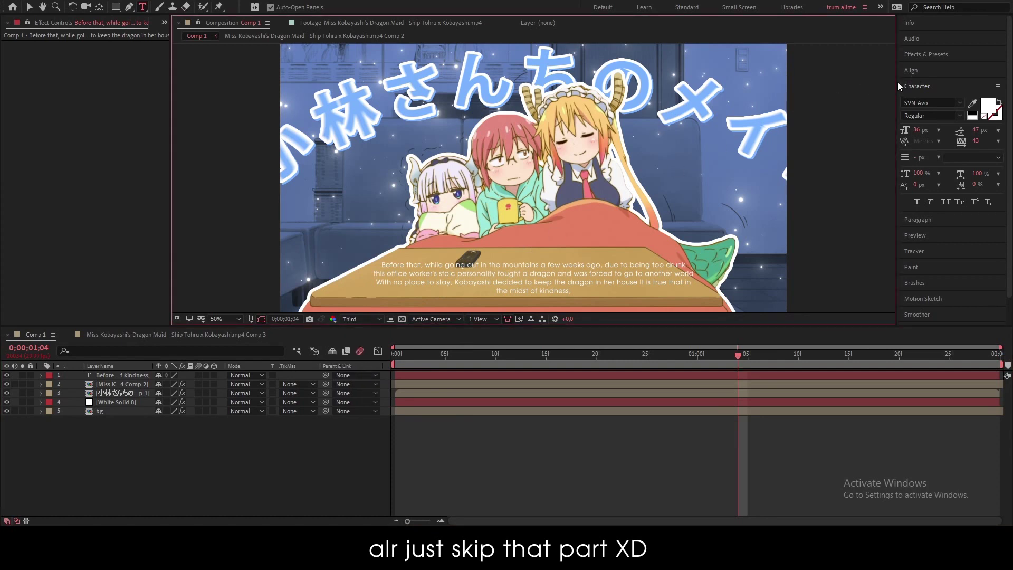
pyautogui.click(929, 56)
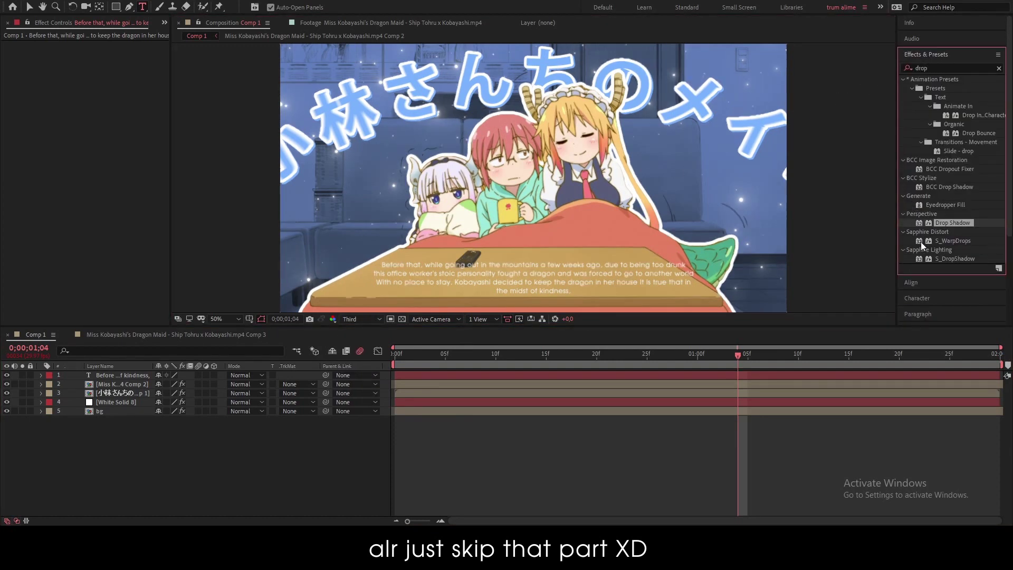
# Apply Drop Shadow to the subtitle layer with Distance 3 and Softness 19.
pyautogui.moveTo(945, 224); pyautogui.dragTo(547, 290)
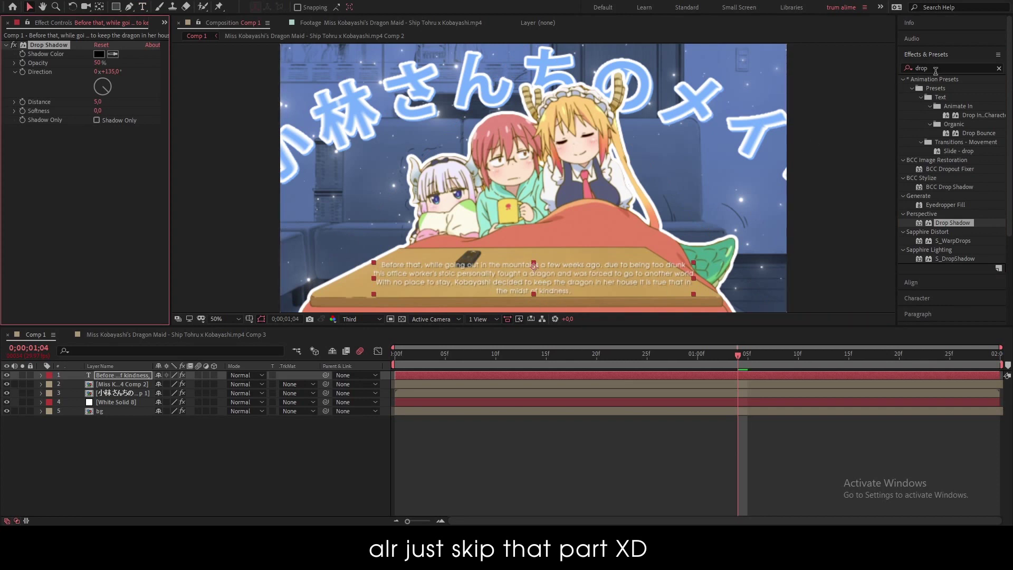
pyautogui.click(96, 104)
pyautogui.moveTo(95, 105); pyautogui.dragTo(109, 113)
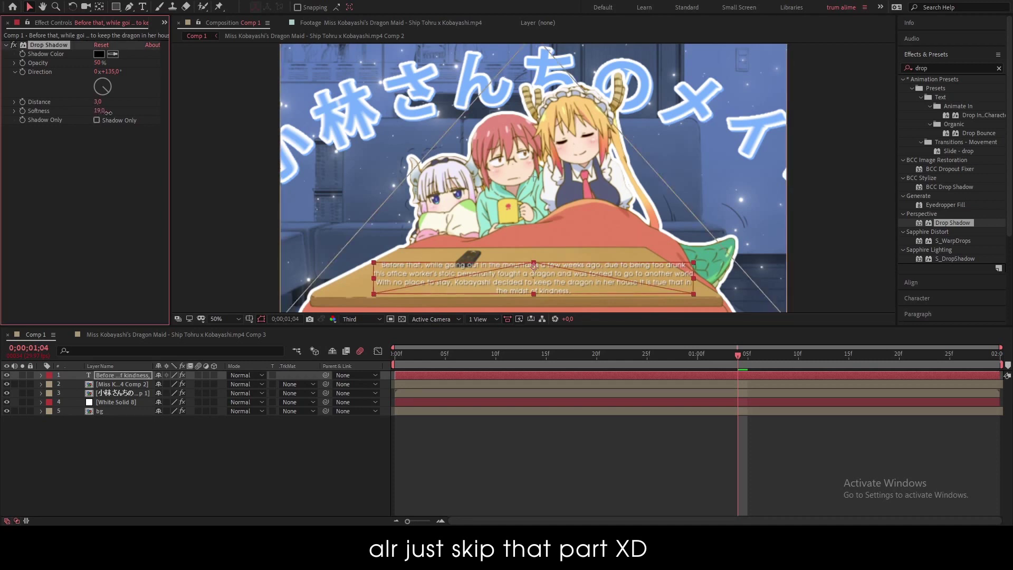
# Find 'fade u', set the subtitle shadow's Softness to 0, and apply Fade Up Words.
pyautogui.click(962, 65)
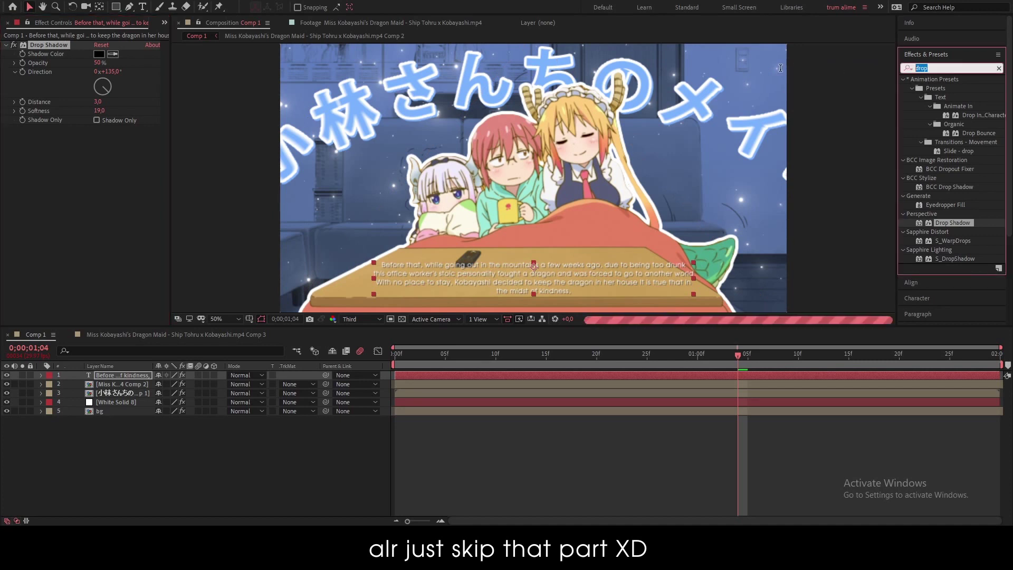
pyautogui.write('fade')
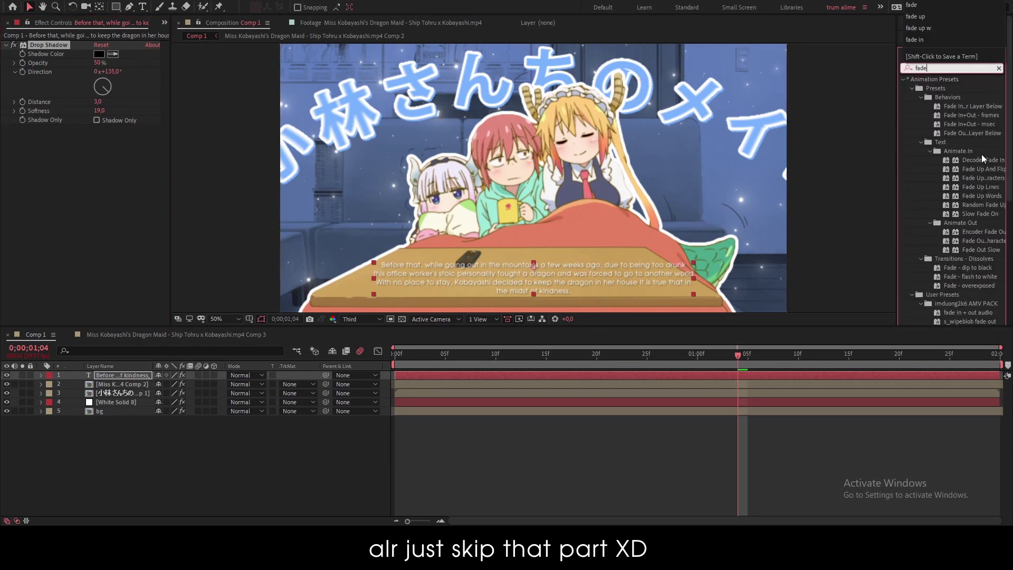
pyautogui.press('Return')
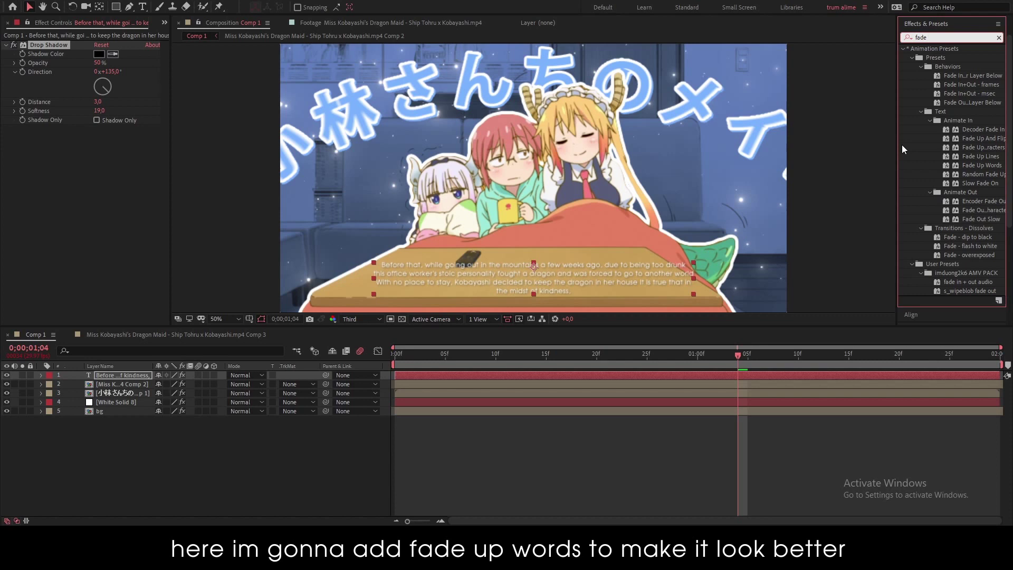
pyautogui.write(' u')
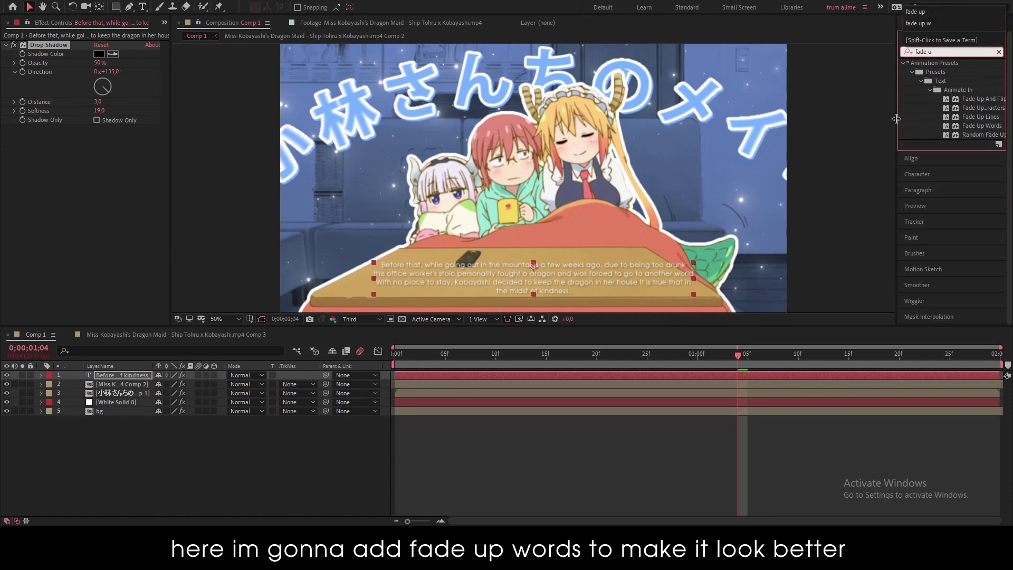
pyautogui.moveTo(896, 117); pyautogui.dragTo(869, 119)
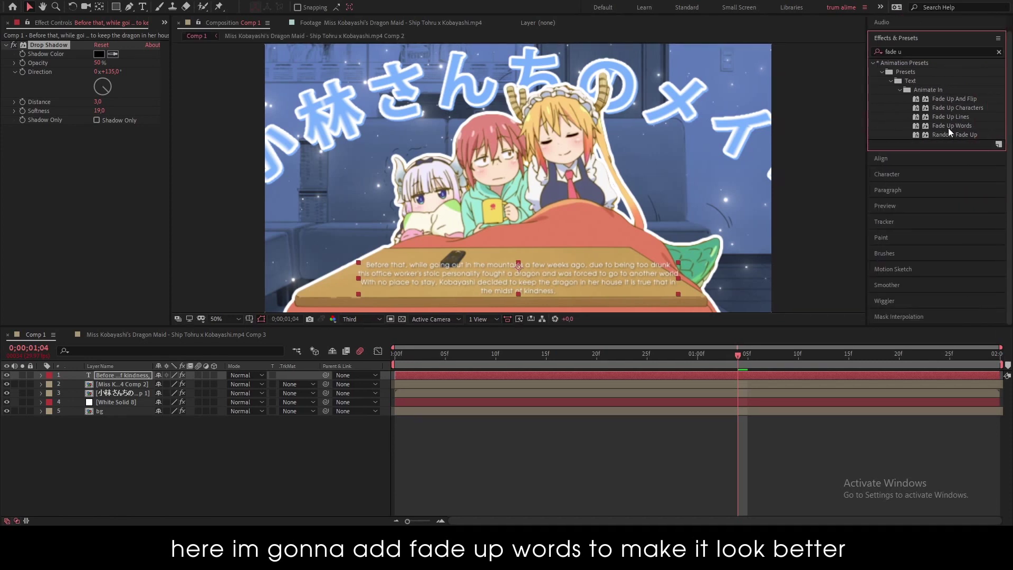
pyautogui.click(939, 126)
pyautogui.moveTo(98, 110); pyautogui.dragTo(79, 111)
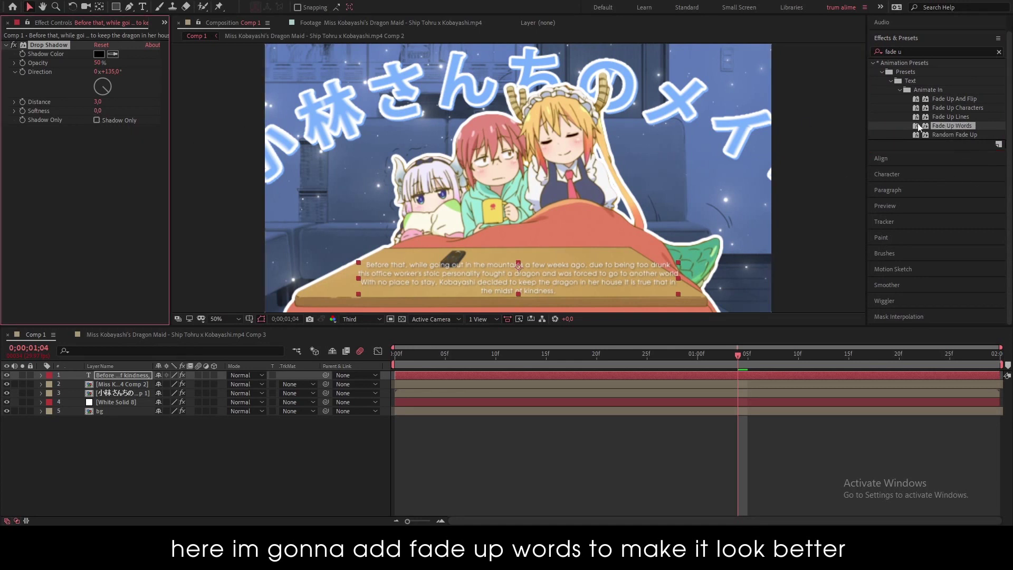
pyautogui.moveTo(919, 127)
pyautogui.mouseDown()
pyautogui.moveTo(435, 388)
pyautogui.moveTo(434, 375)
pyautogui.mouseUp()
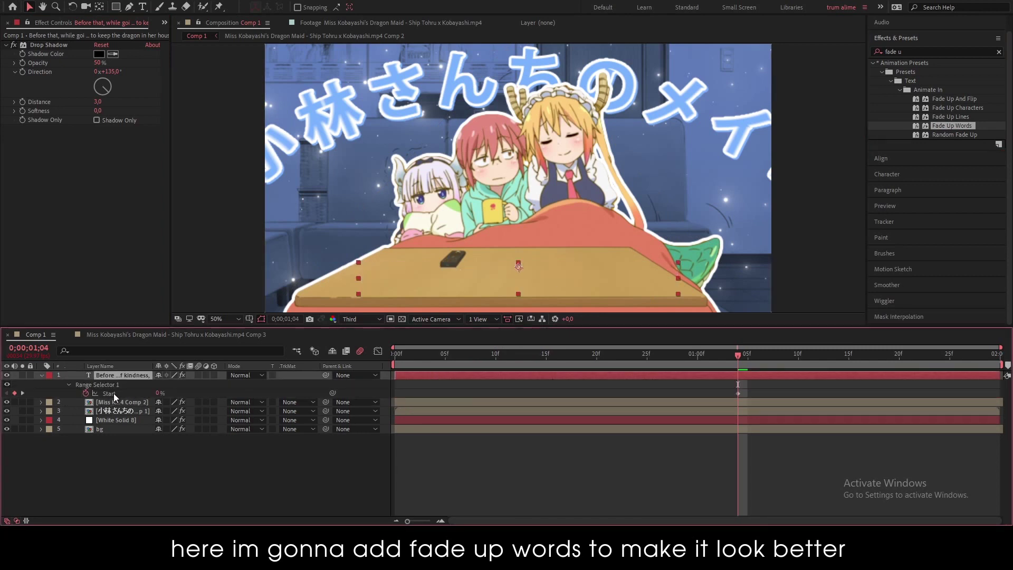
# Retime the Fade Up Words Start keyframes: 0% at the beginning, 100% a frame later.
pyautogui.click(110, 393)
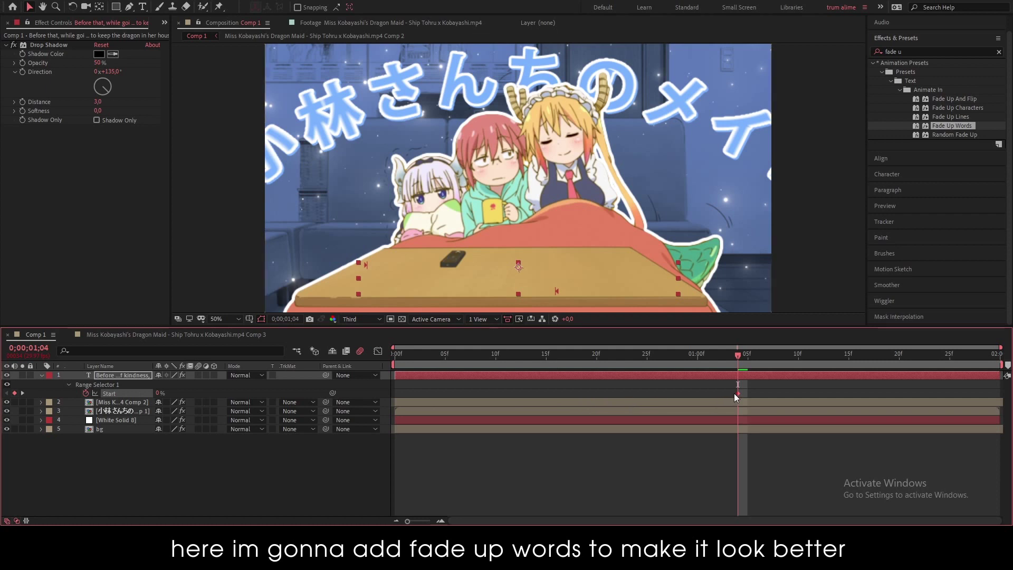
pyautogui.moveTo(736, 394); pyautogui.dragTo(680, 399)
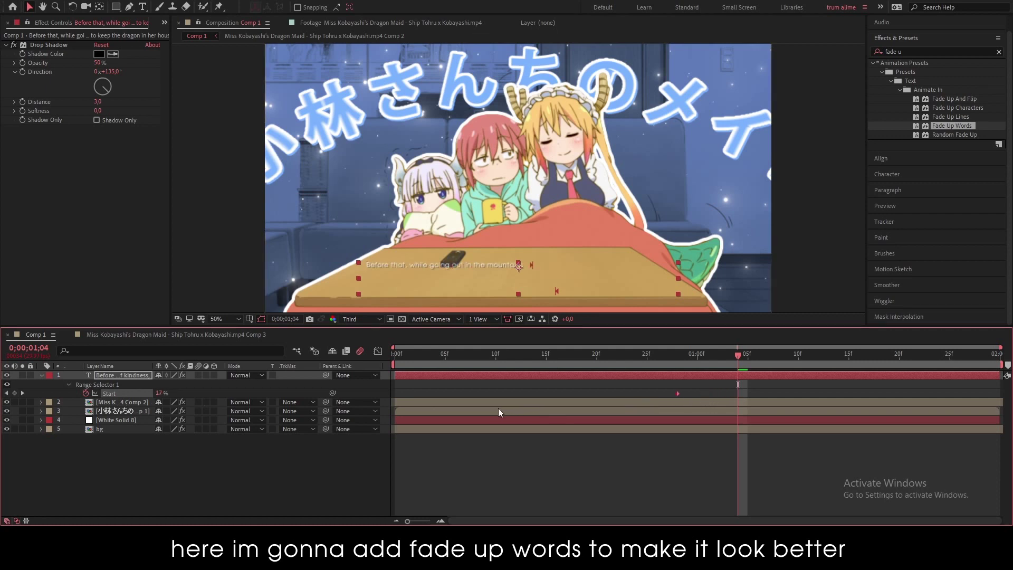
pyautogui.hotkey('ctrl', 'z')
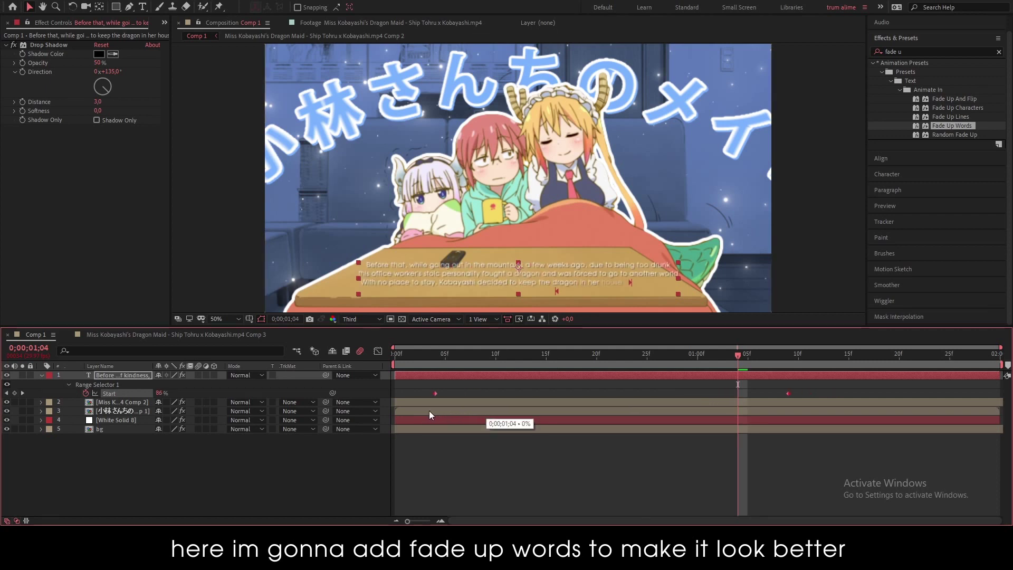
pyautogui.moveTo(388, 417); pyautogui.dragTo(394, 413)
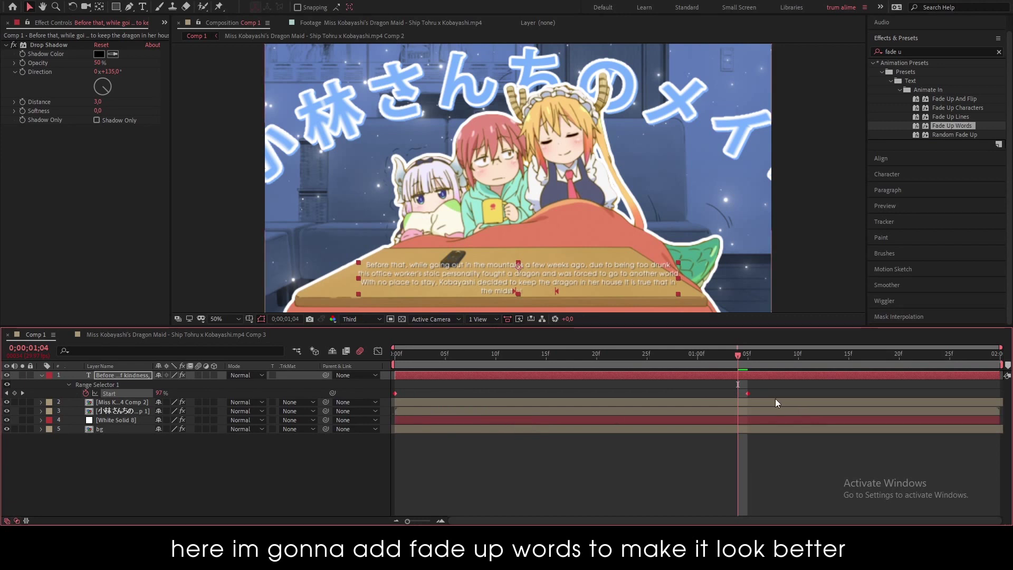
pyautogui.moveTo(749, 393); pyautogui.dragTo(906, 398)
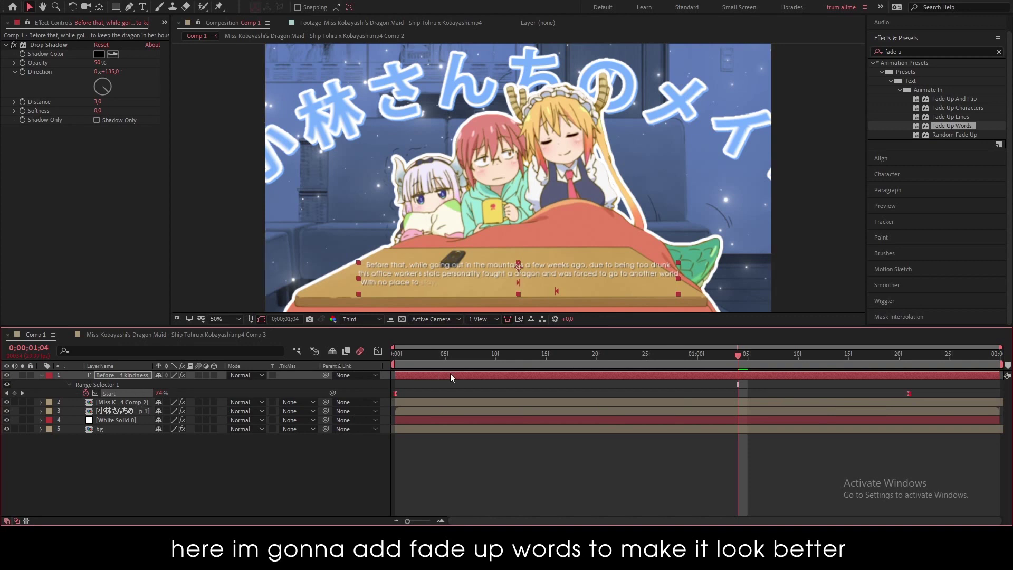
# Ease the Start keyframes in the Graph Editor for a quick start and slow finish.
pyautogui.click(378, 351)
pyautogui.moveTo(394, 429)
pyautogui.mouseDown()
pyautogui.moveTo(486, 483)
pyautogui.moveTo(386, 477)
pyautogui.mouseUp()
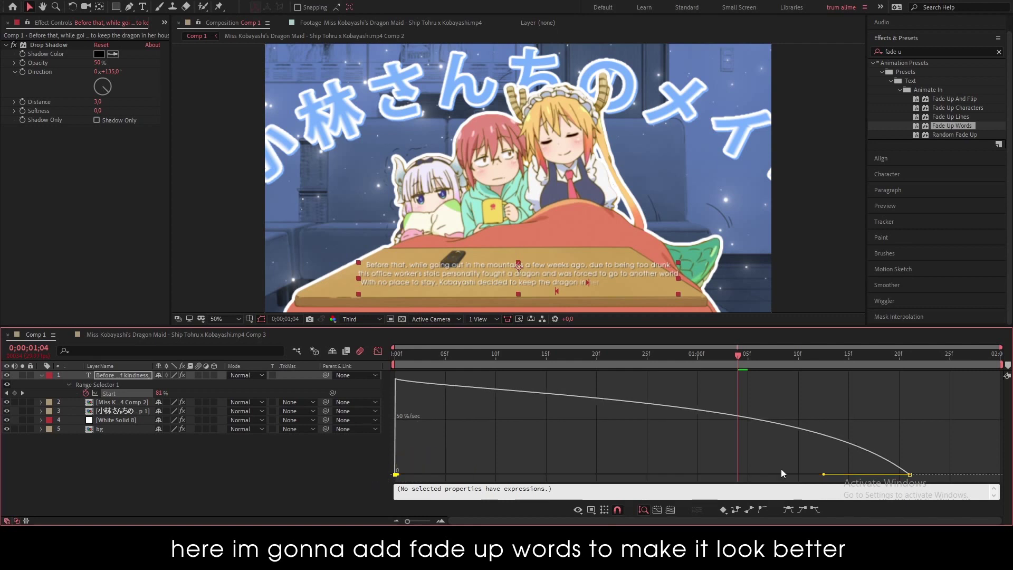
pyautogui.moveTo(821, 476); pyautogui.dragTo(654, 481)
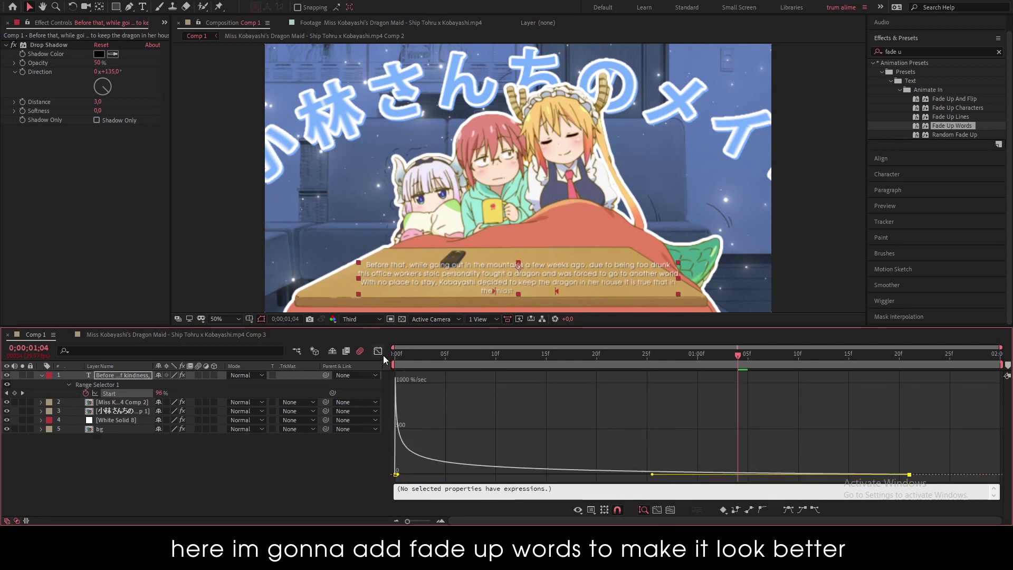
pyautogui.click(378, 351)
pyautogui.moveTo(908, 393); pyautogui.dragTo(939, 393)
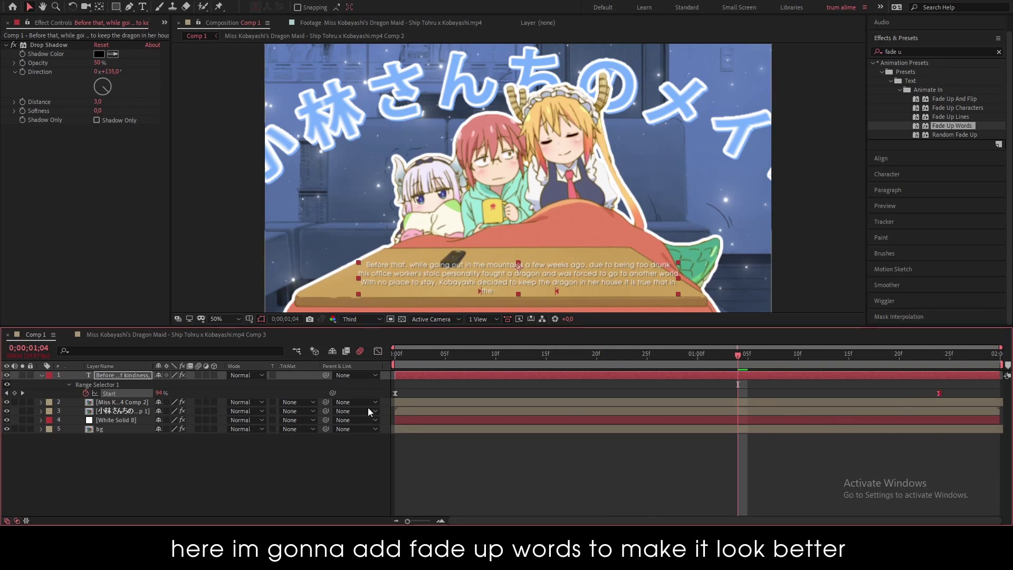
# Enable motion blur on the subtitle, preview from the start, and unsolo the layer.
pyautogui.click(199, 374)
pyautogui.click(520, 501)
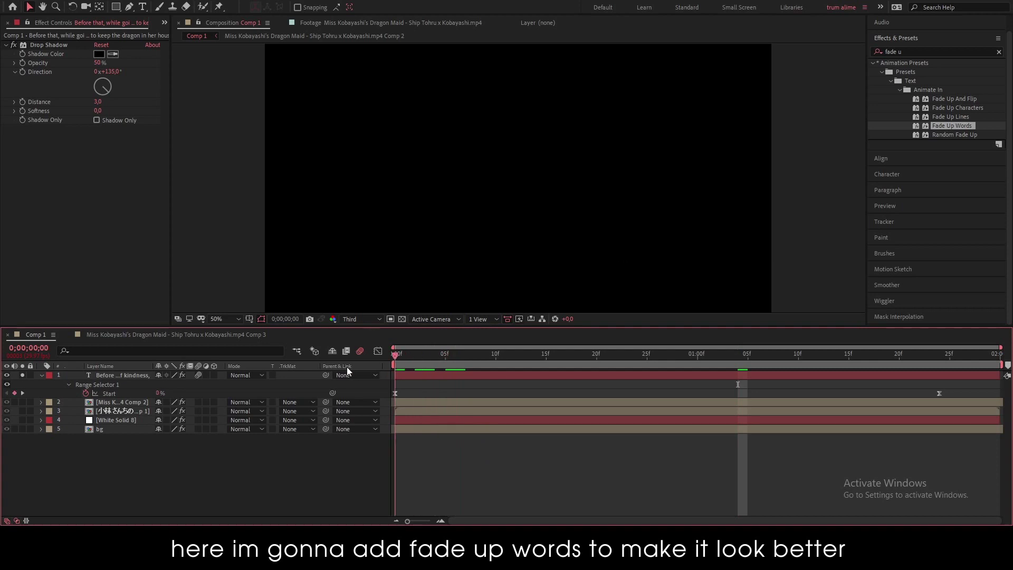
pyautogui.press('Home')
pyautogui.press('space')
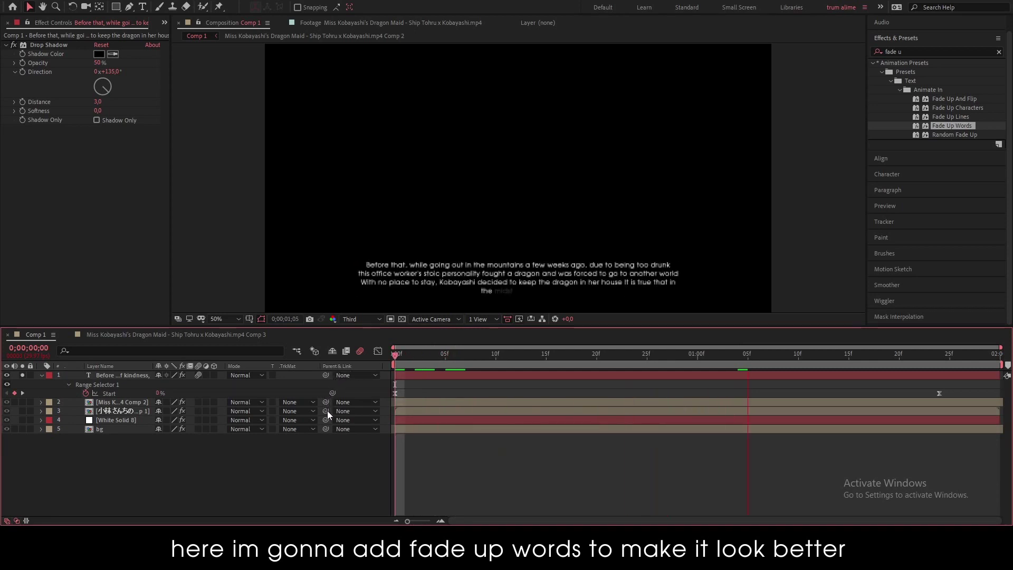
pyautogui.click(22, 375)
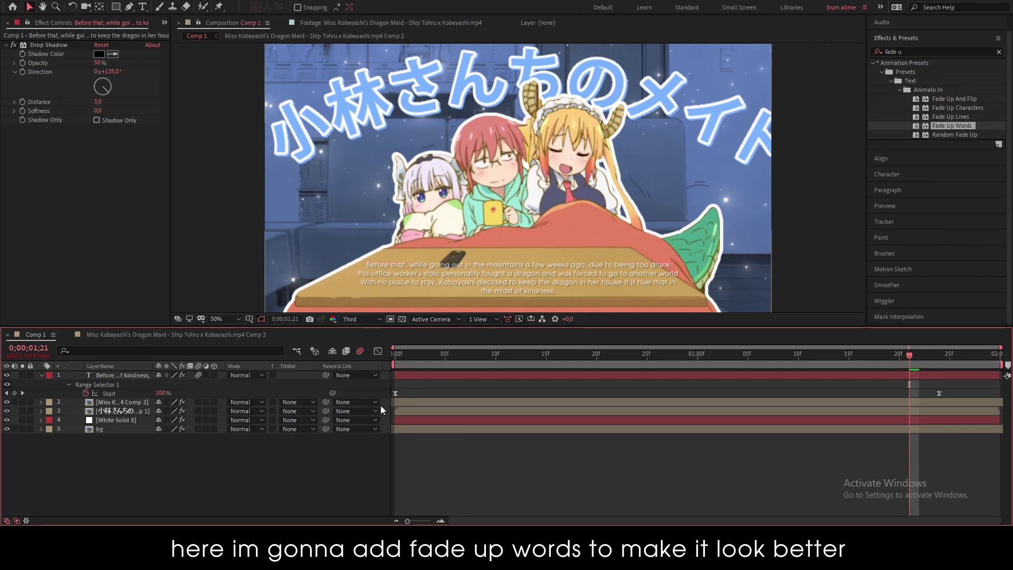
pyautogui.moveTo(413, 357); pyautogui.dragTo(287, 374)
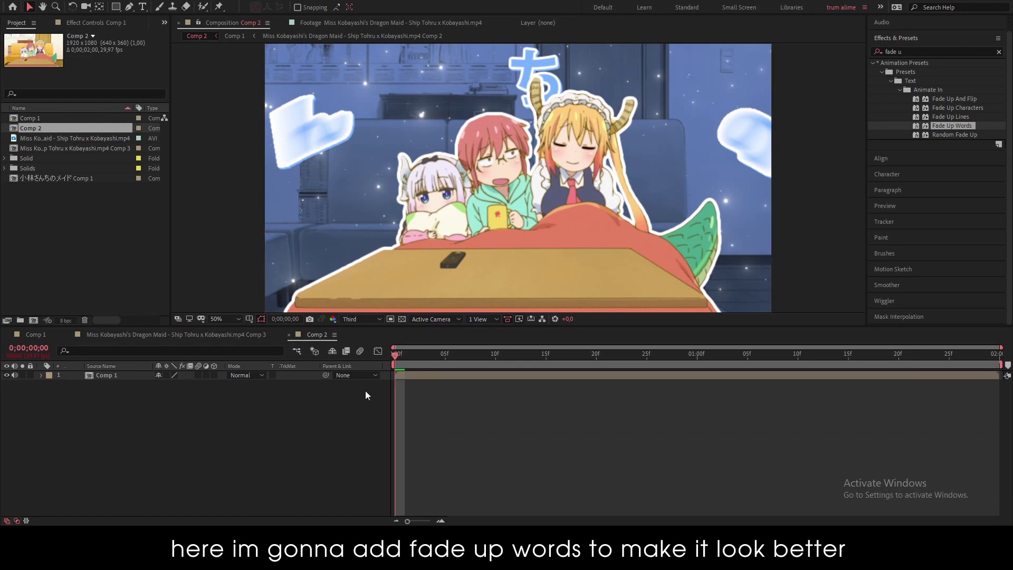
# Add a new white solid layer to Comp 2.
pyautogui.rightClick(245, 440)
pyautogui.moveTo(328, 324)
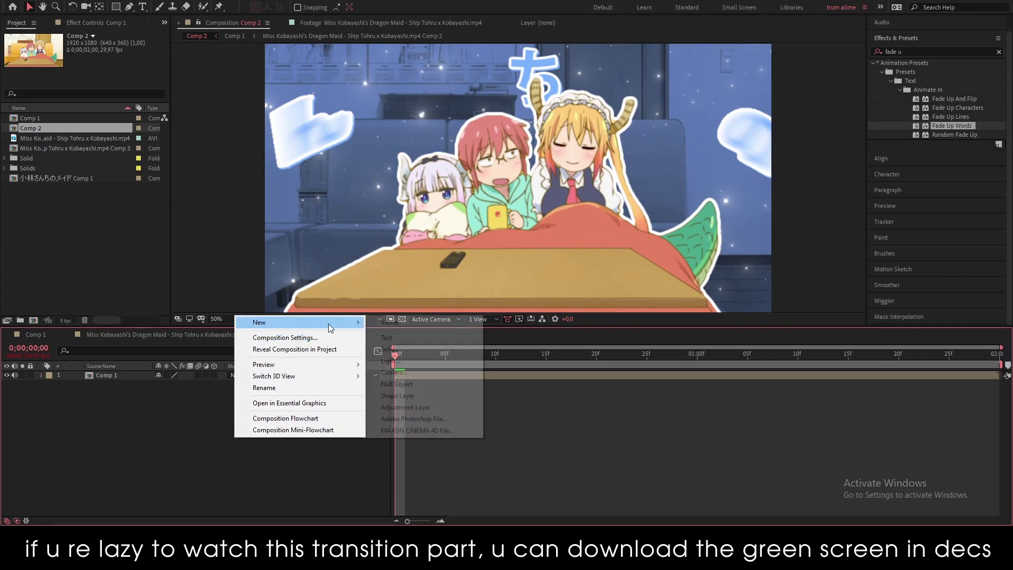
pyautogui.click(391, 350)
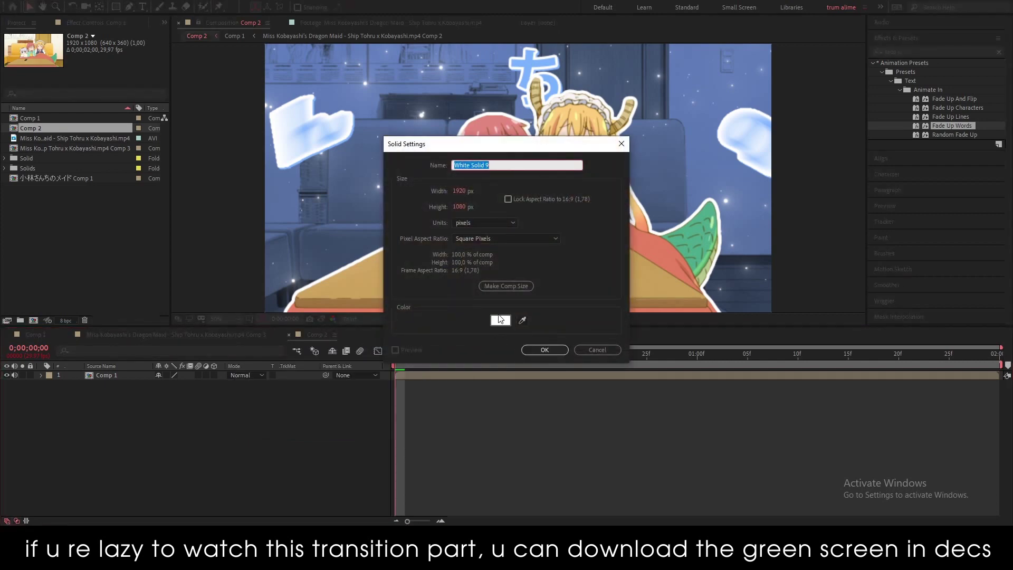
pyautogui.click(544, 350)
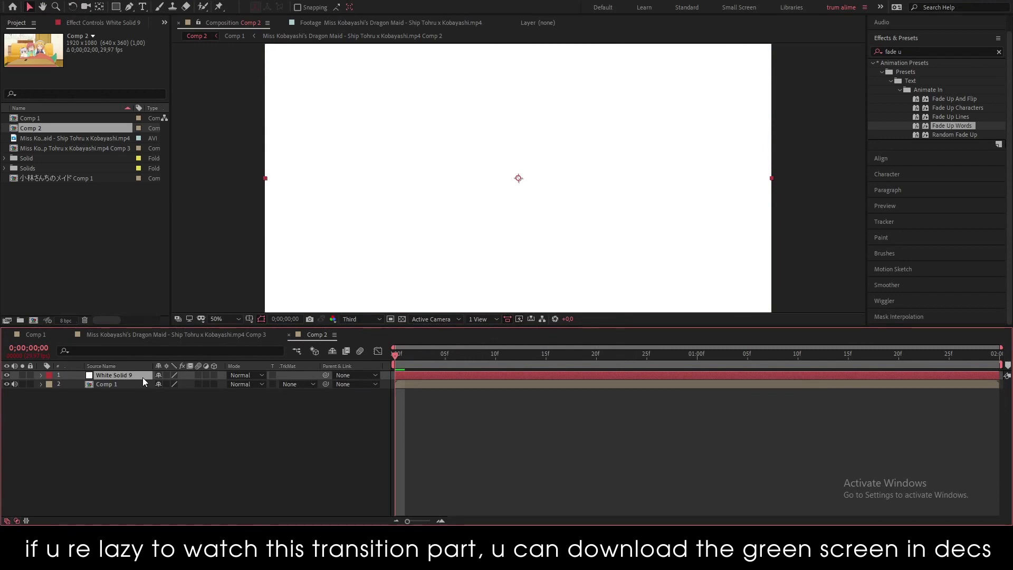
# Keyframe the solid's Scale height from 0% to 100% at frame 27.
pyautogui.press('s')
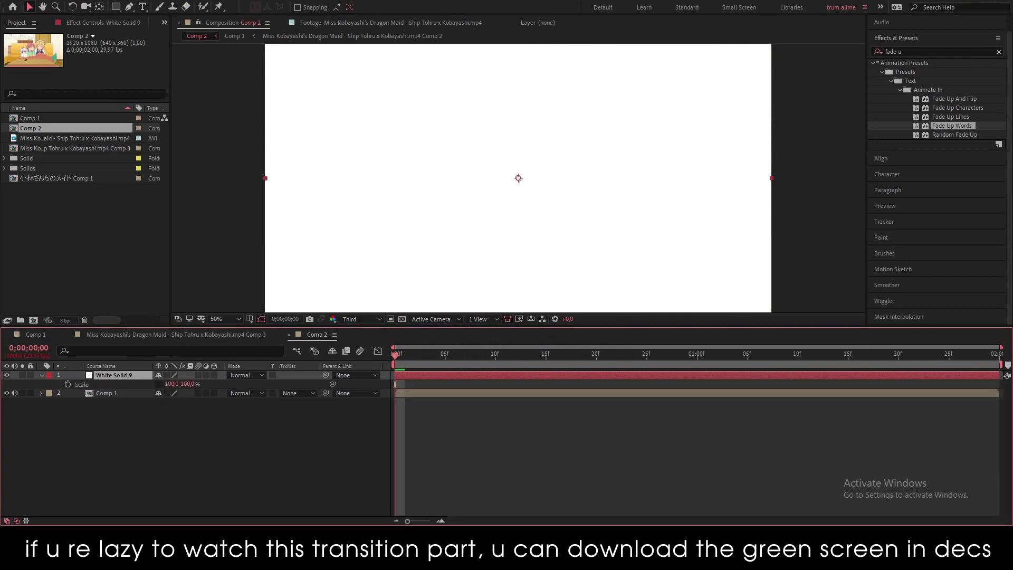
pyautogui.click(101, 365)
pyautogui.click(495, 439)
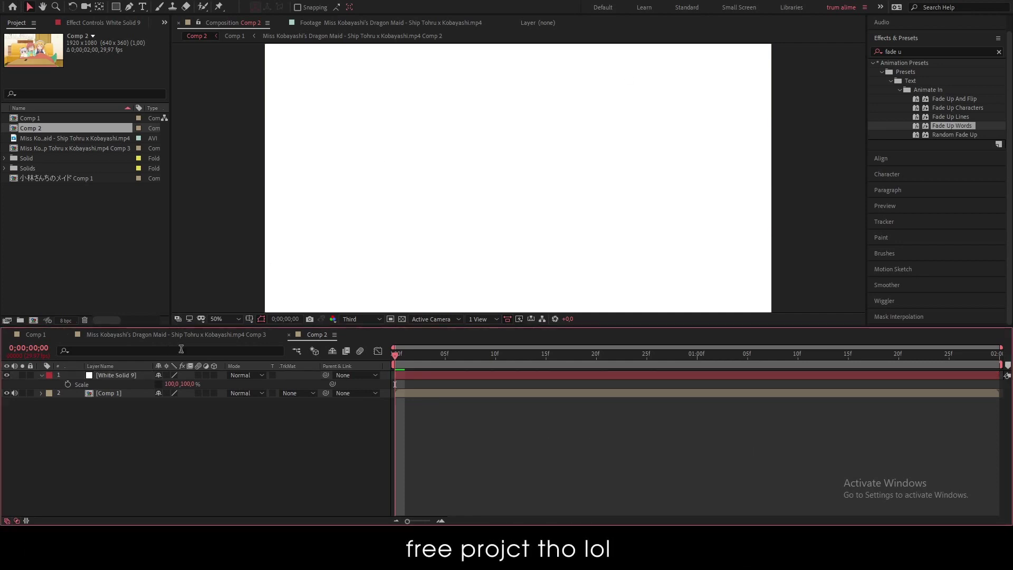
pyautogui.click(184, 384)
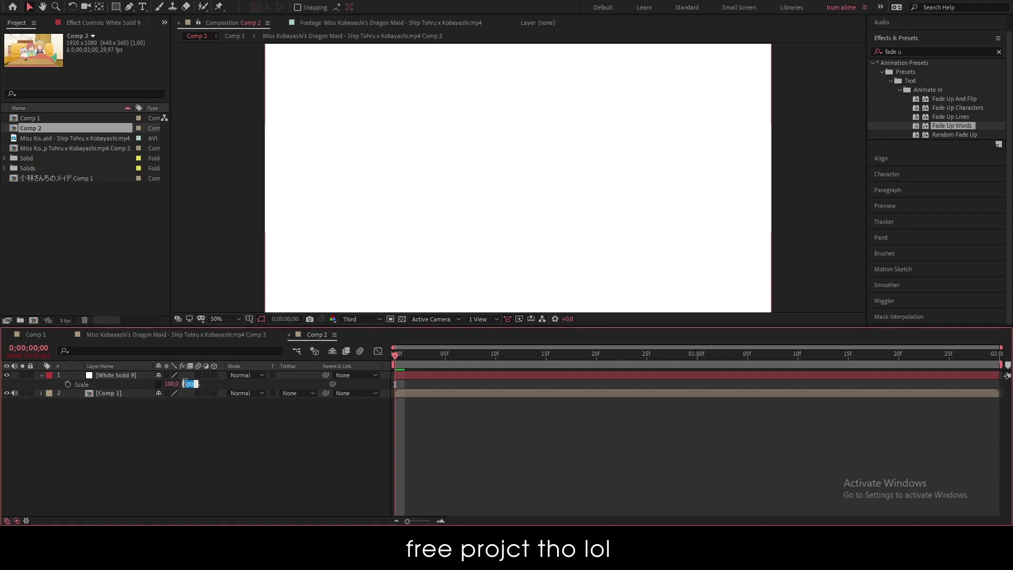
pyautogui.write('0')
pyautogui.press('Return')
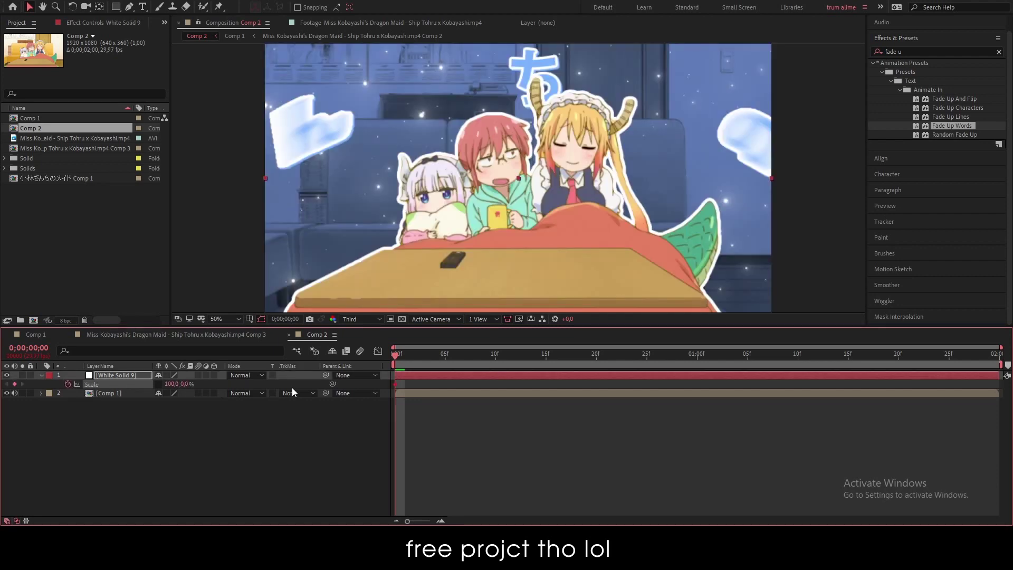
pyautogui.moveTo(455, 362)
pyautogui.mouseDown()
pyautogui.moveTo(632, 403)
pyautogui.moveTo(667, 401)
pyautogui.mouseUp()
pyautogui.click(6, 393)
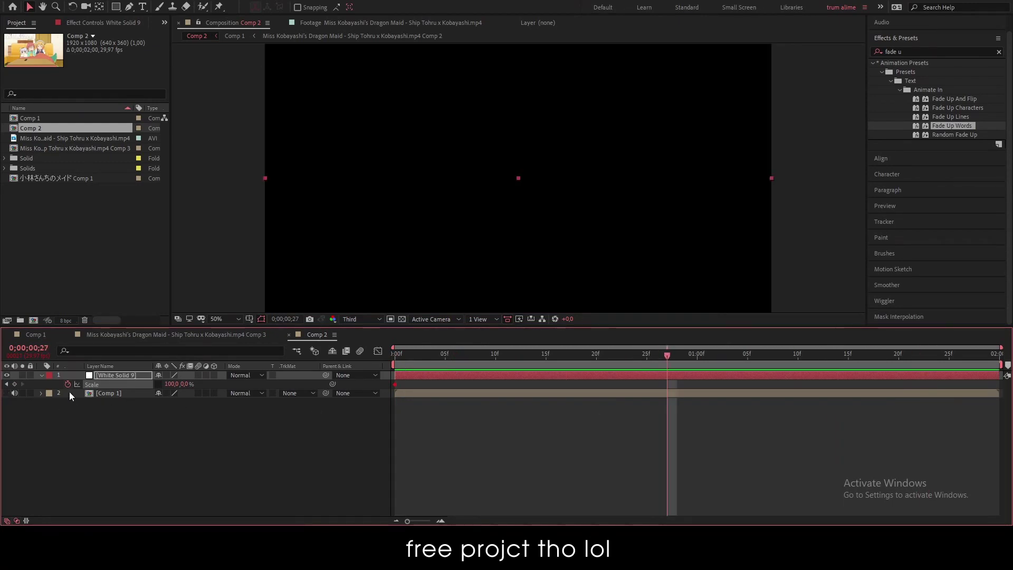
pyautogui.moveTo(186, 385); pyautogui.dragTo(231, 382)
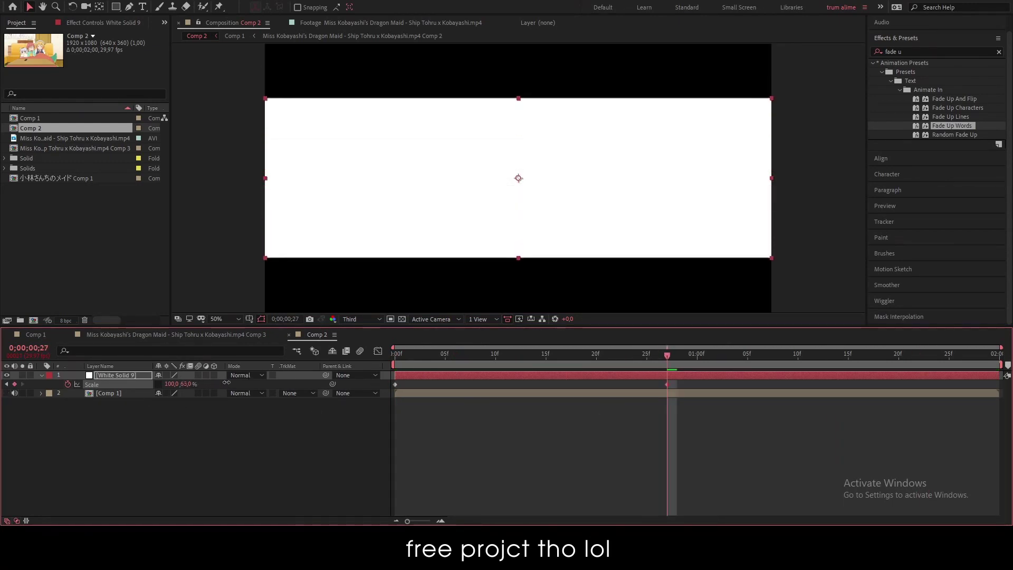
pyautogui.click(185, 384)
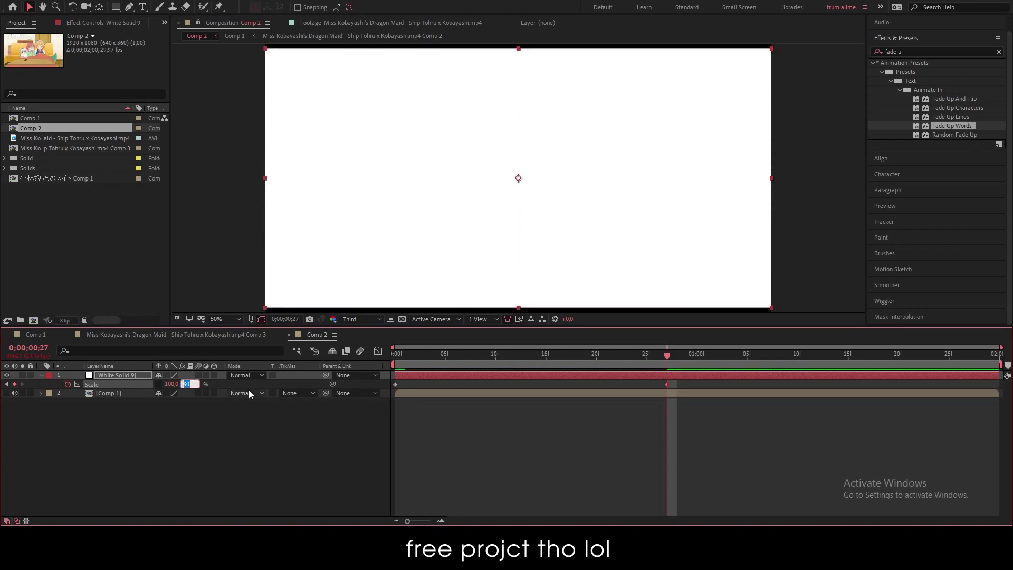
pyautogui.write('100')
pyautogui.press('Return')
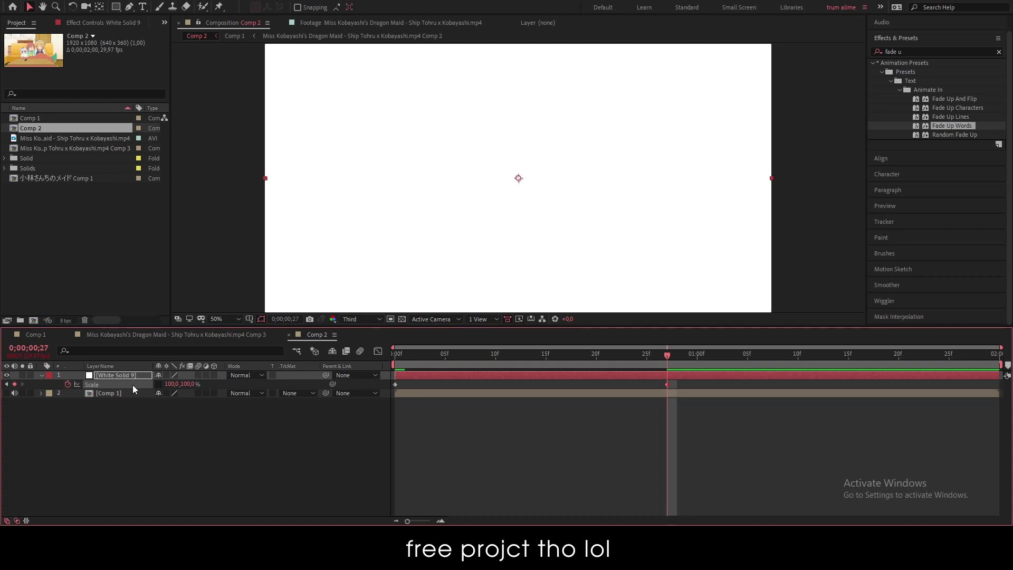
# Rotate the white solid to 45°.
pyautogui.press('r')
pyautogui.moveTo(168, 383); pyautogui.dragTo(207, 383)
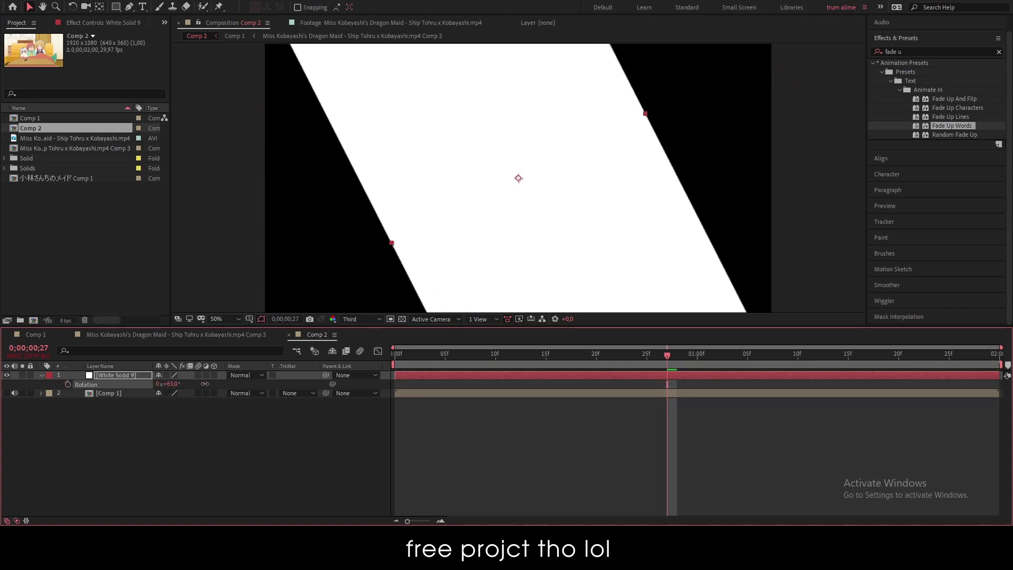
pyautogui.click(171, 385)
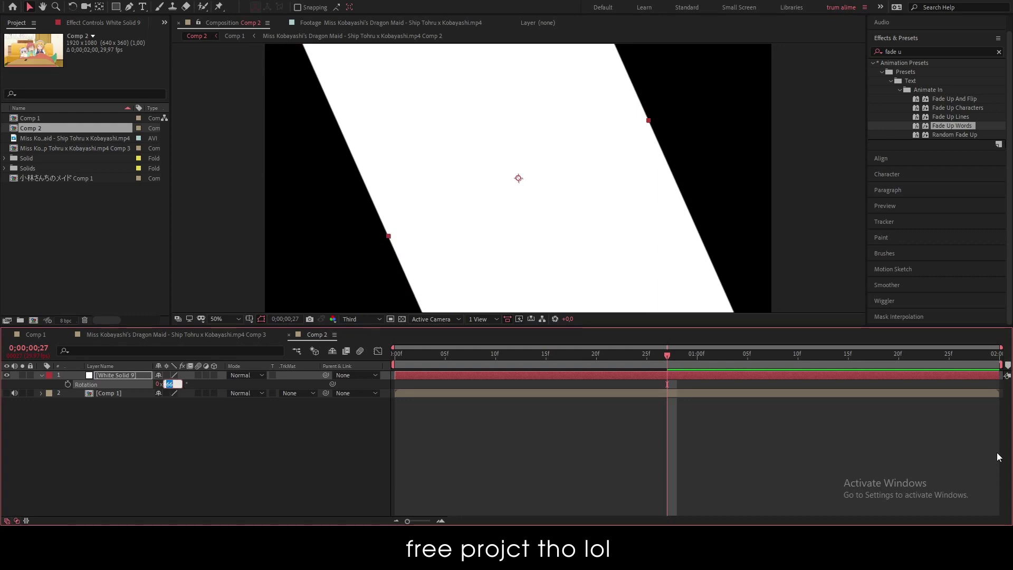
pyautogui.write('45')
pyautogui.press('Return')
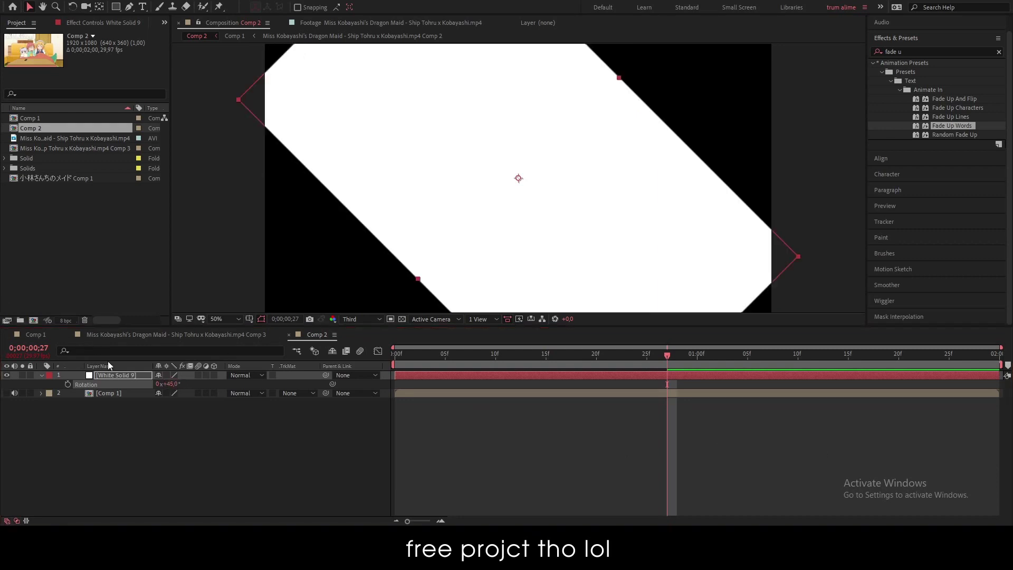
# Widen the tilted solid's Scale to 112 to cover the frame.
pyautogui.click(116, 374)
pyautogui.press('s')
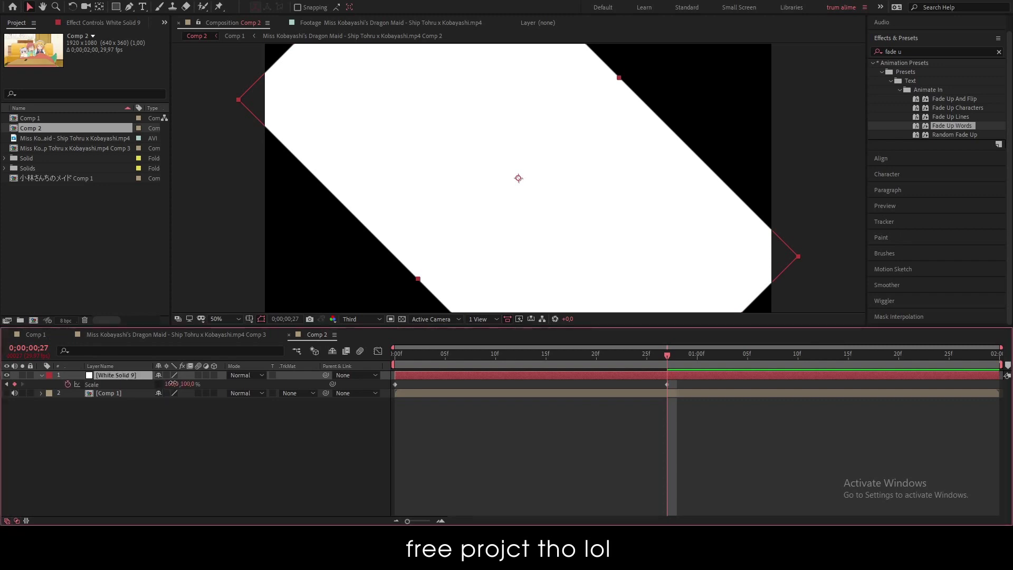
pyautogui.moveTo(173, 383); pyautogui.dragTo(227, 375)
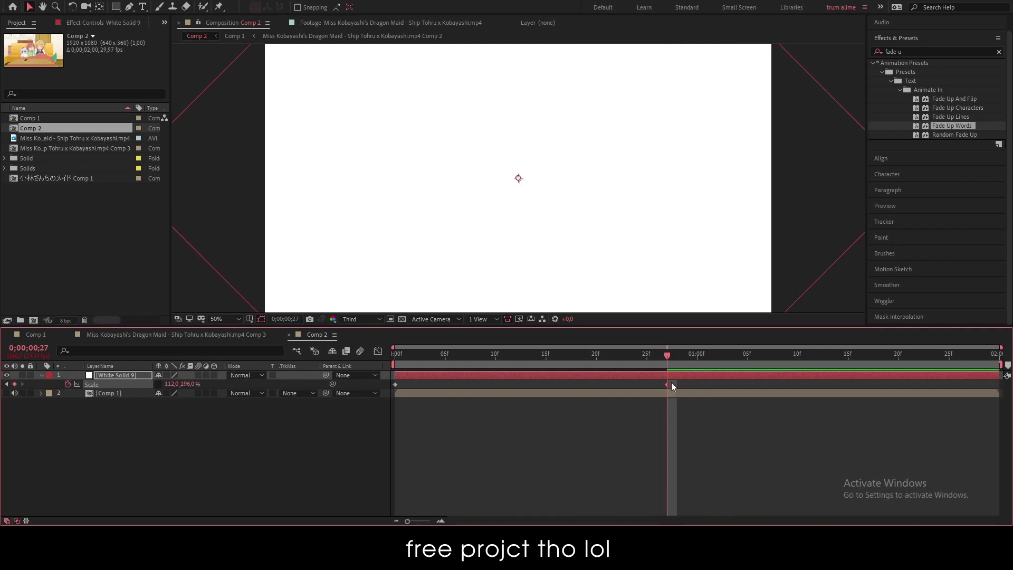
pyautogui.moveTo(671, 386); pyautogui.dragTo(376, 386)
# Ease White Solid 9's Scale keyframes in the Graph Editor for a fast burst and slow settle.
pyautogui.click(378, 351)
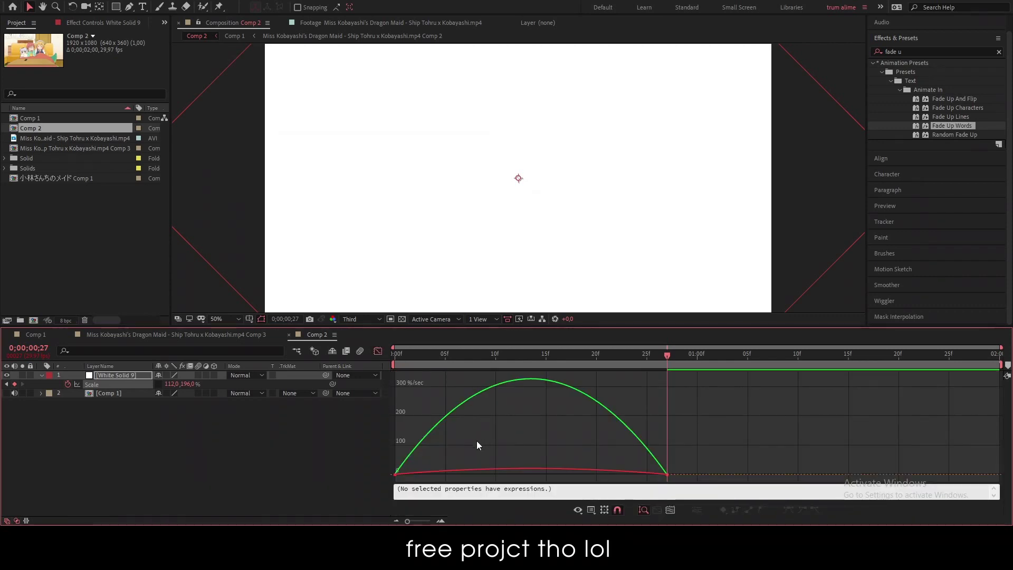
pyautogui.moveTo(413, 479)
pyautogui.mouseDown()
pyautogui.moveTo(374, 470)
pyautogui.moveTo(436, 479)
pyautogui.moveTo(397, 474)
pyautogui.mouseUp()
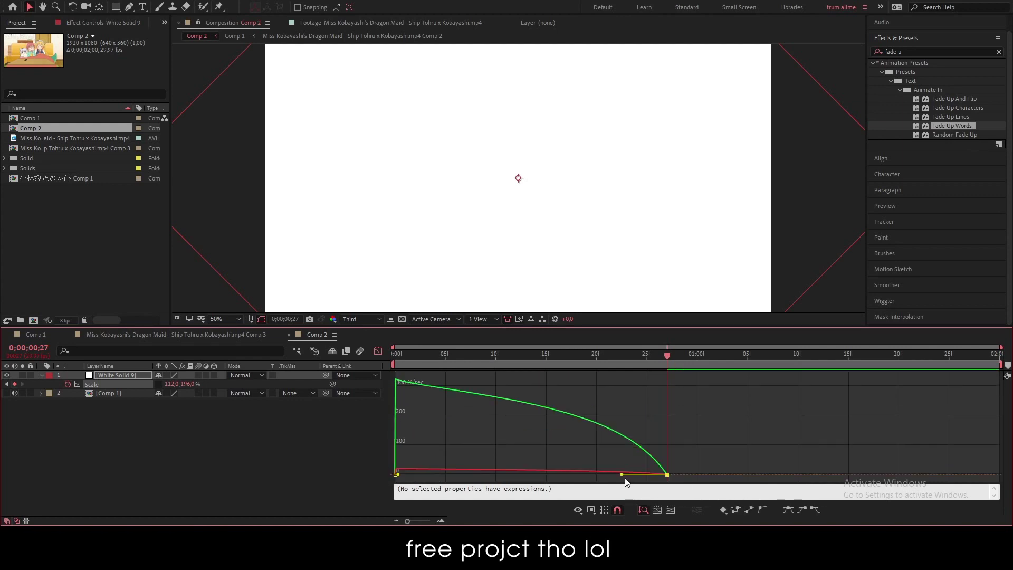
pyautogui.moveTo(624, 477); pyautogui.dragTo(499, 477)
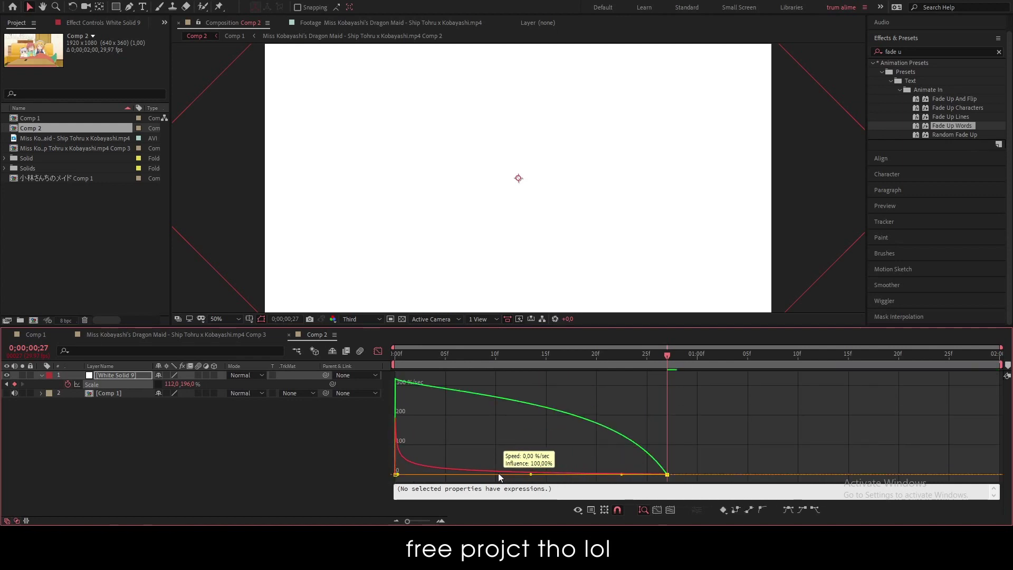
pyautogui.moveTo(622, 474); pyautogui.dragTo(496, 478)
pyautogui.click(380, 352)
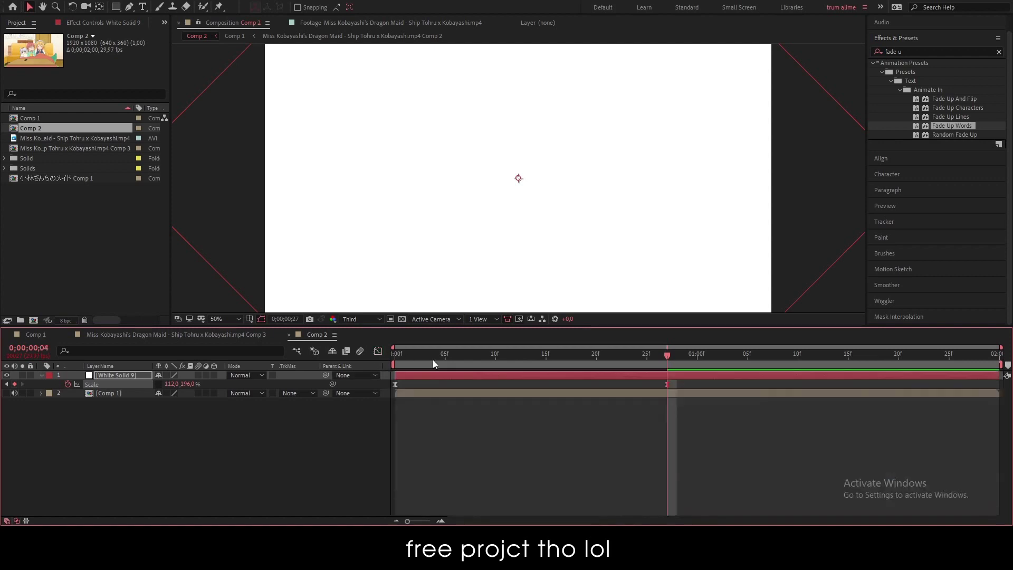
pyautogui.moveTo(433, 359); pyautogui.dragTo(382, 363)
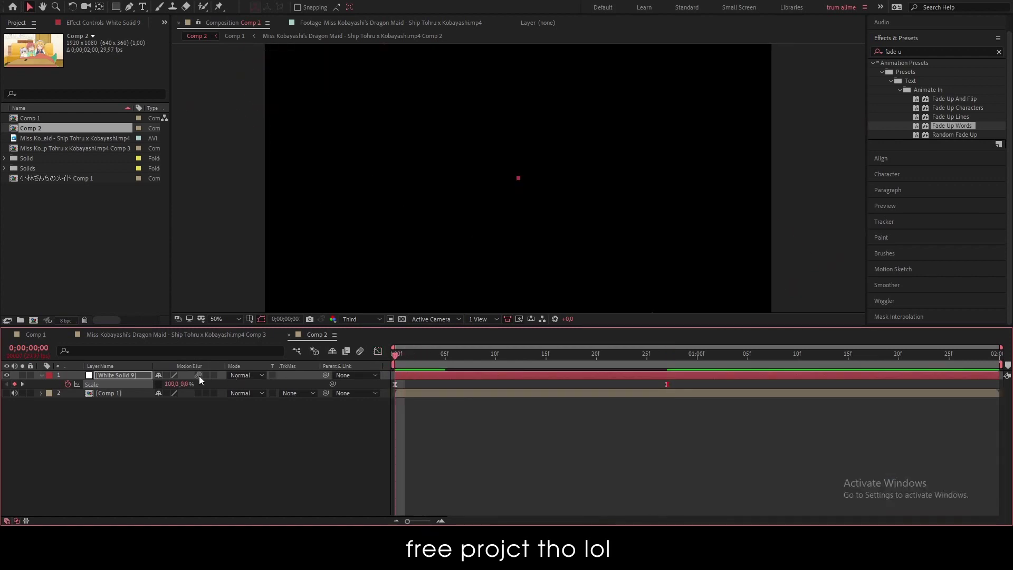
# Turn on layer and composition motion blur for the stripe and preview its scaling.
pyautogui.click(199, 375)
pyautogui.click(360, 351)
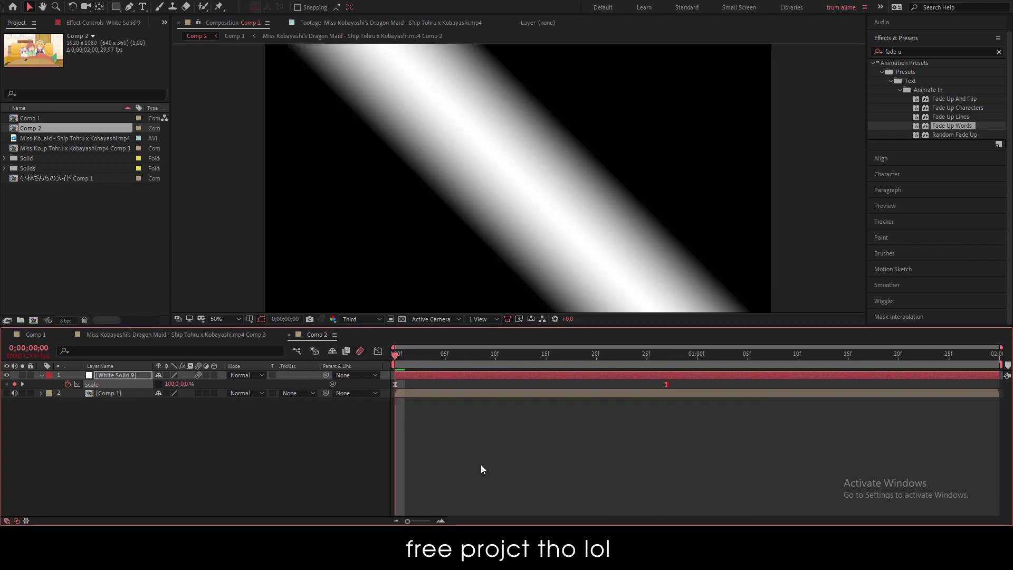
pyautogui.click(409, 362)
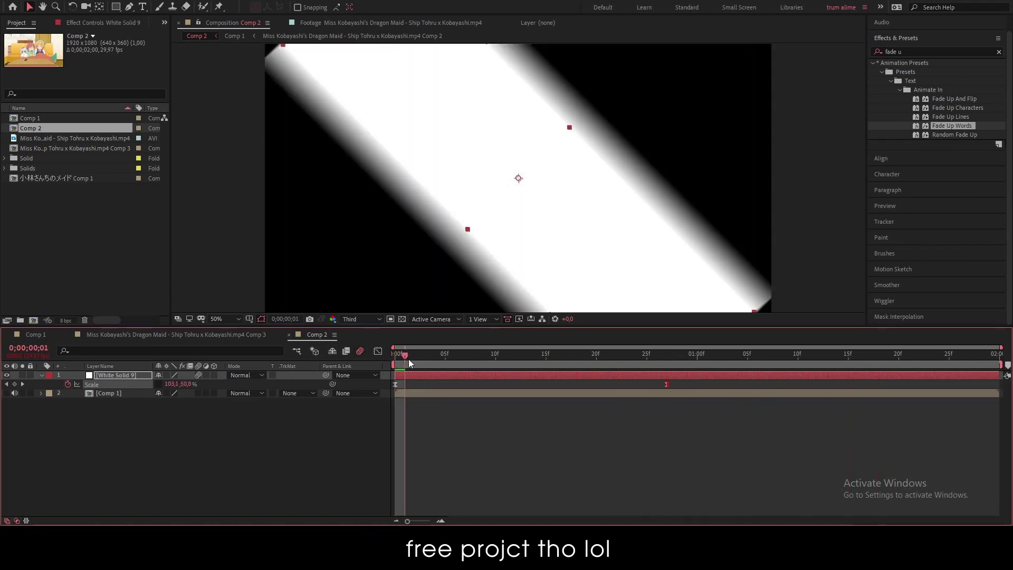
pyautogui.press('space')
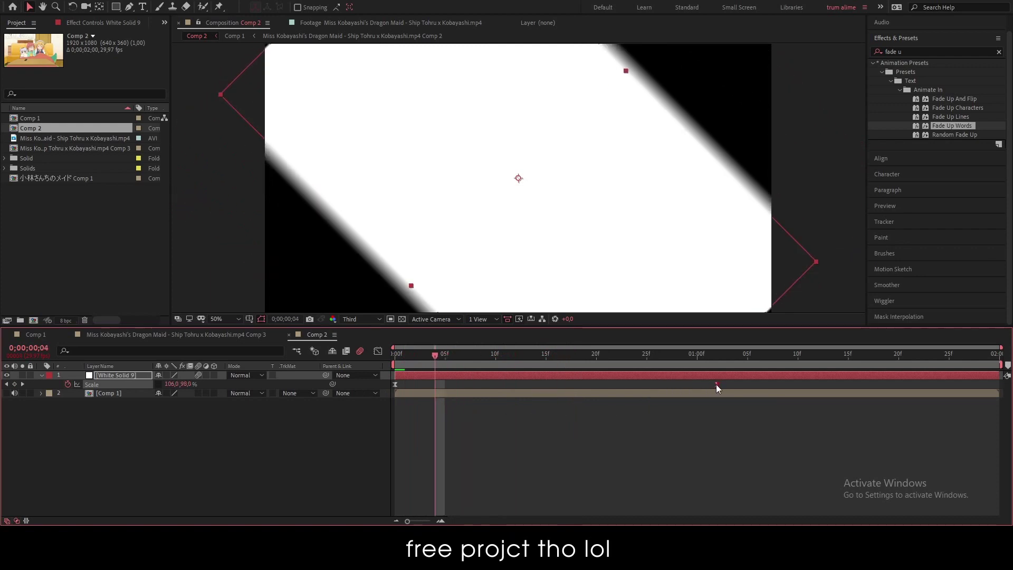
pyautogui.moveTo(717, 384); pyautogui.dragTo(716, 384)
pyautogui.moveTo(425, 358); pyautogui.dragTo(386, 373)
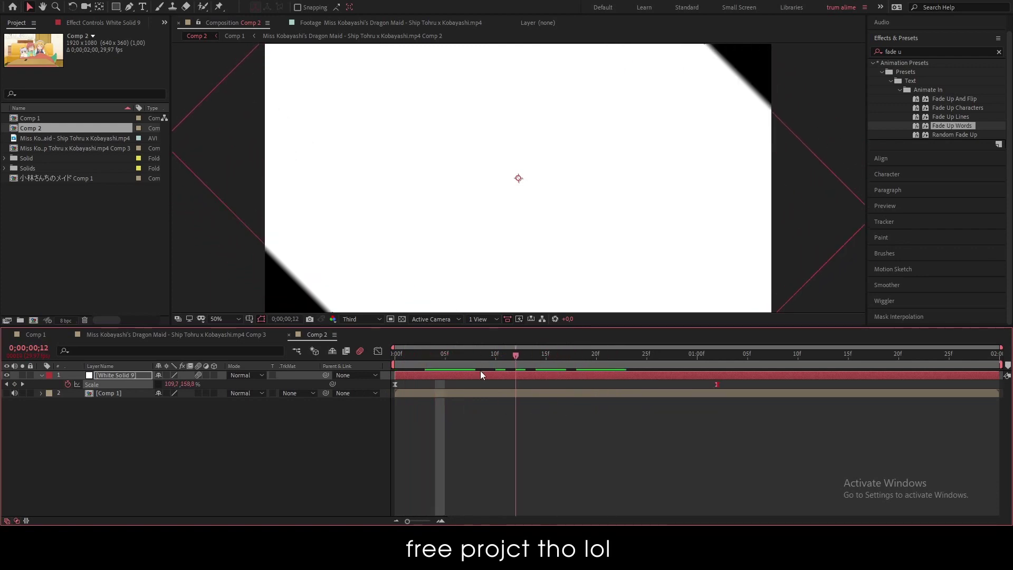
pyautogui.press('pagedown')
pyautogui.press('pagedown')
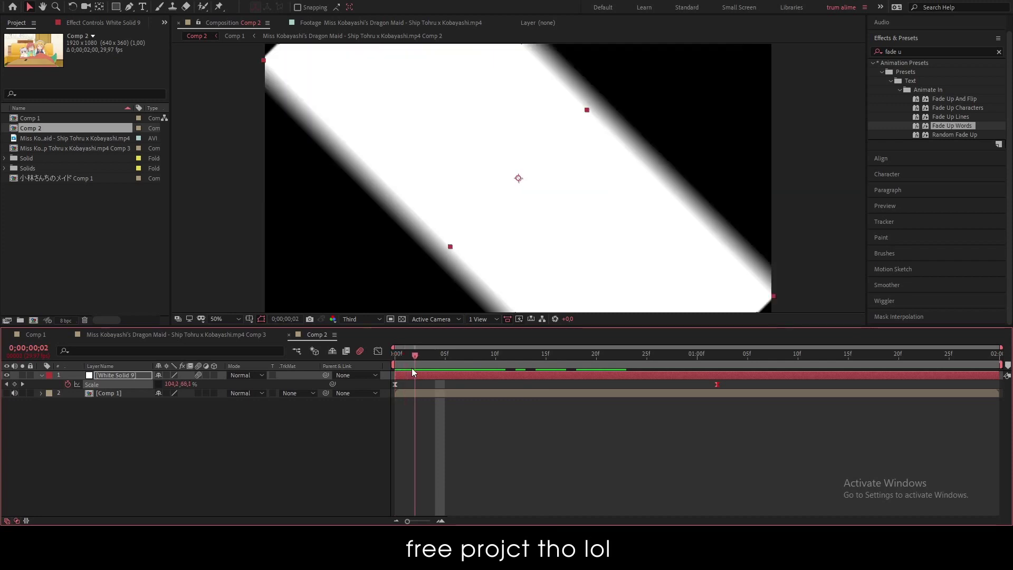
pyautogui.click(143, 379)
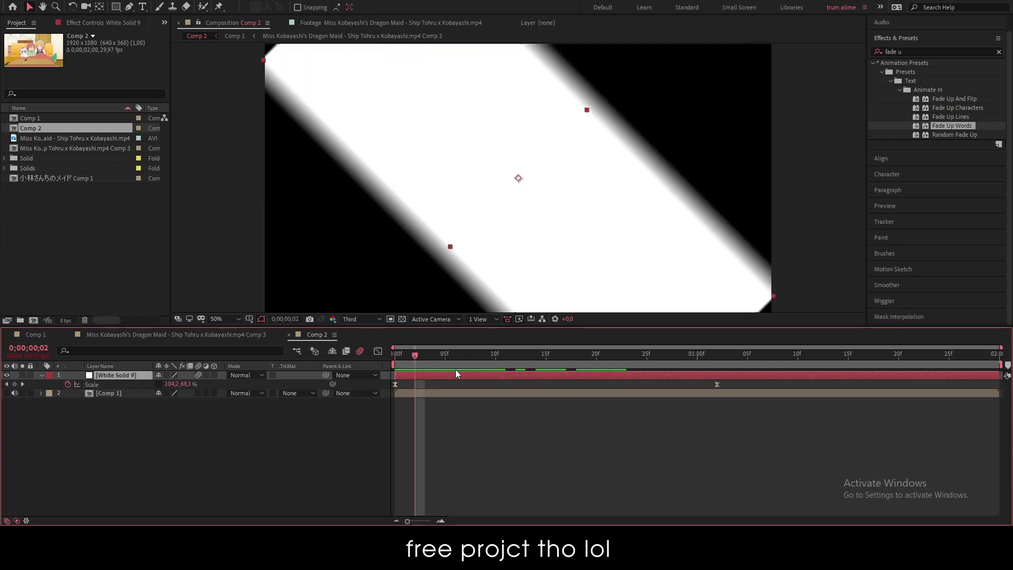
pyautogui.moveTo(415, 354); pyautogui.dragTo(384, 360)
pyautogui.click(316, 457)
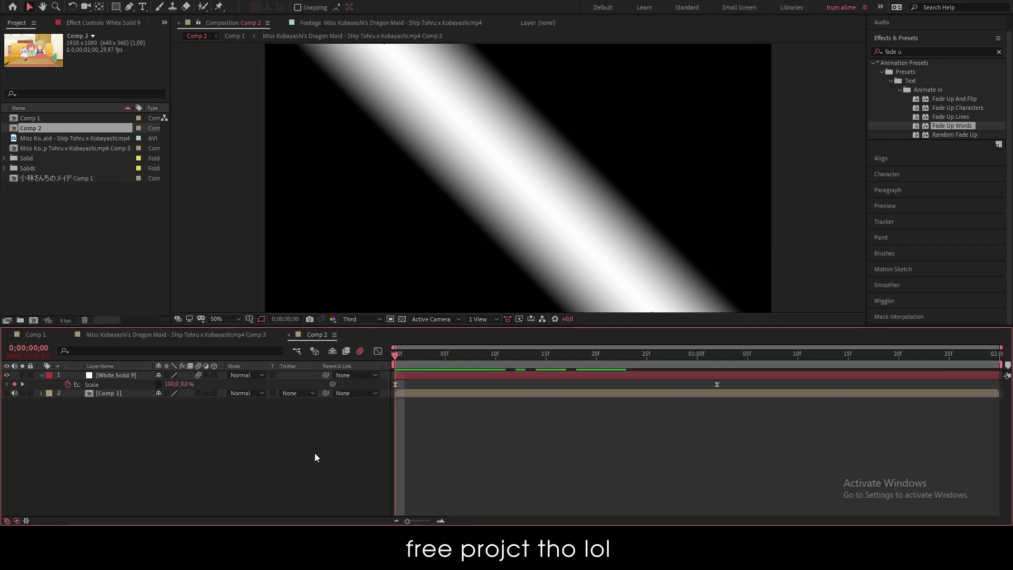
# Set the first Scale keyframe width to 112, then duplicate White Solid 9.
pyautogui.click(172, 383)
pyautogui.click(22, 384)
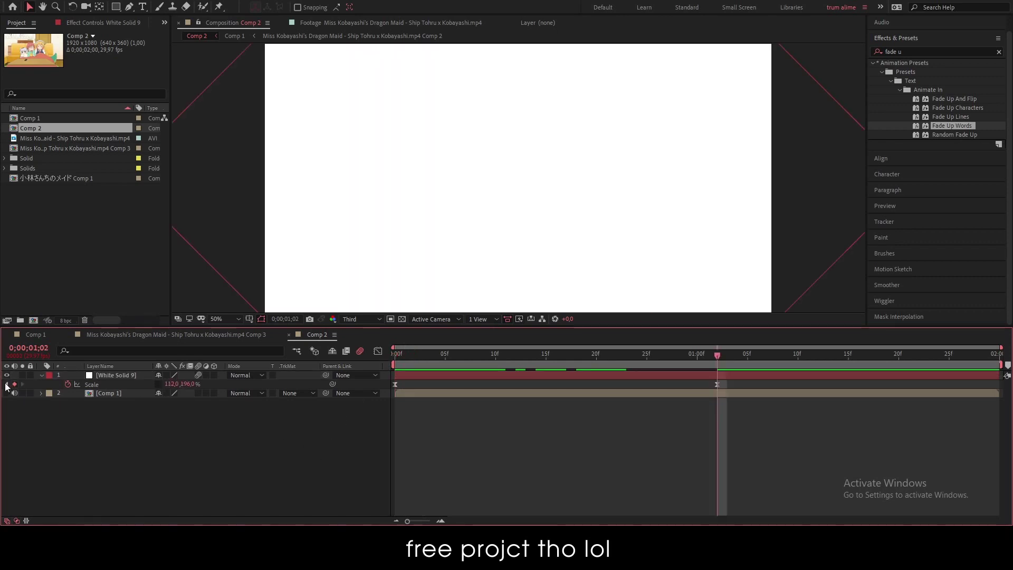
pyautogui.click(7, 385)
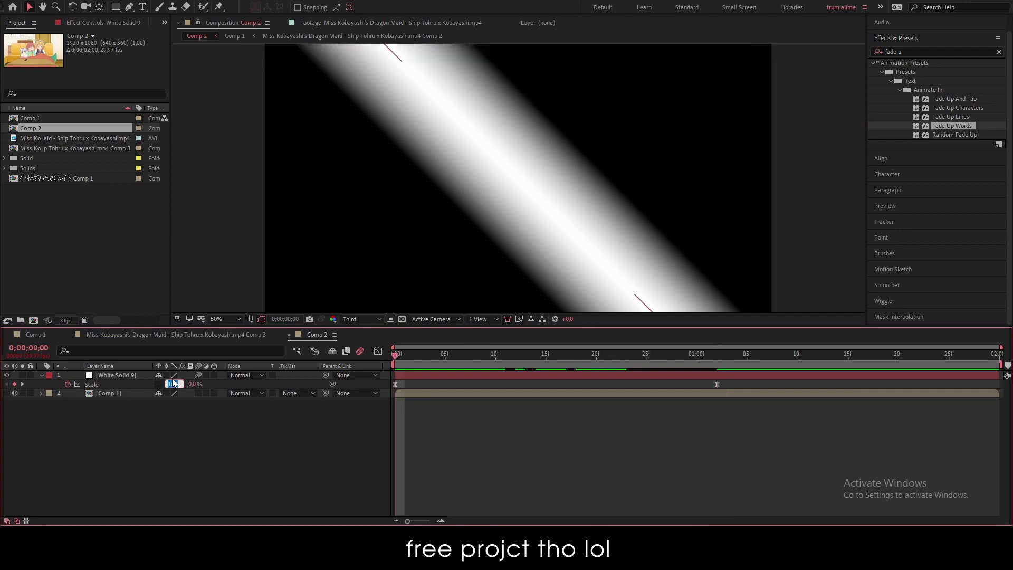
pyautogui.click(22, 385)
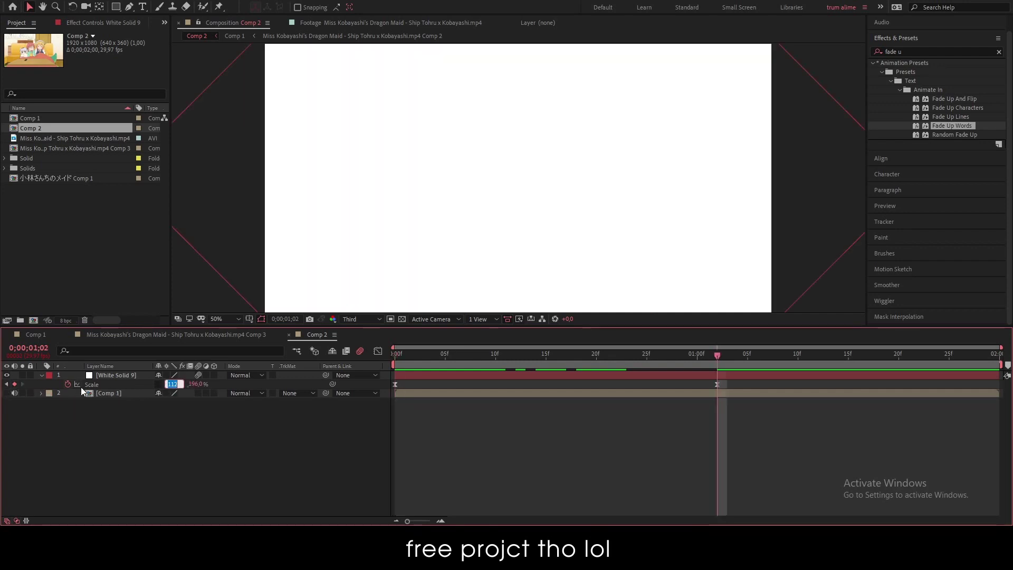
pyautogui.click(7, 384)
pyautogui.click(170, 384)
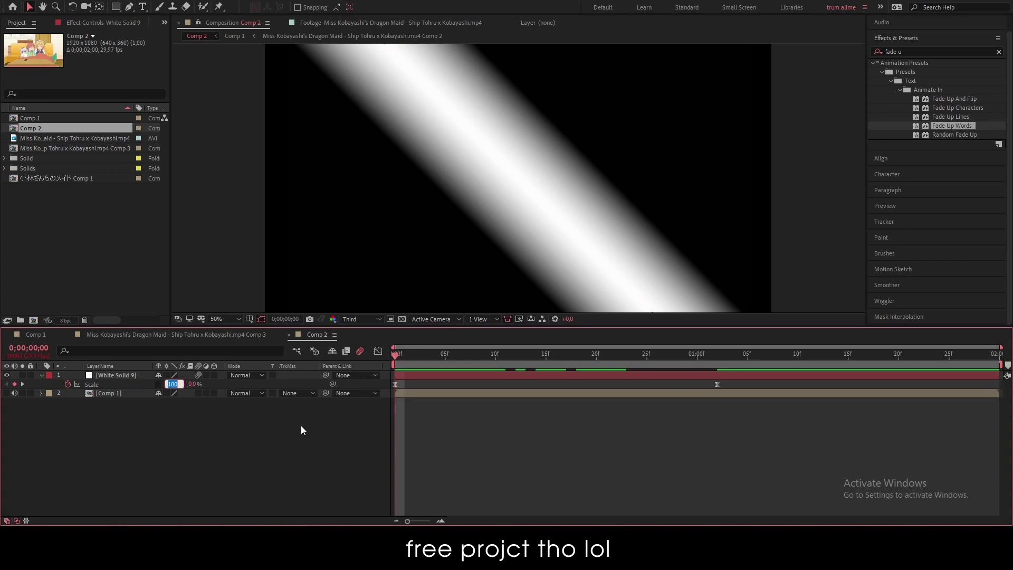
pyautogui.write('112')
pyautogui.press('Return')
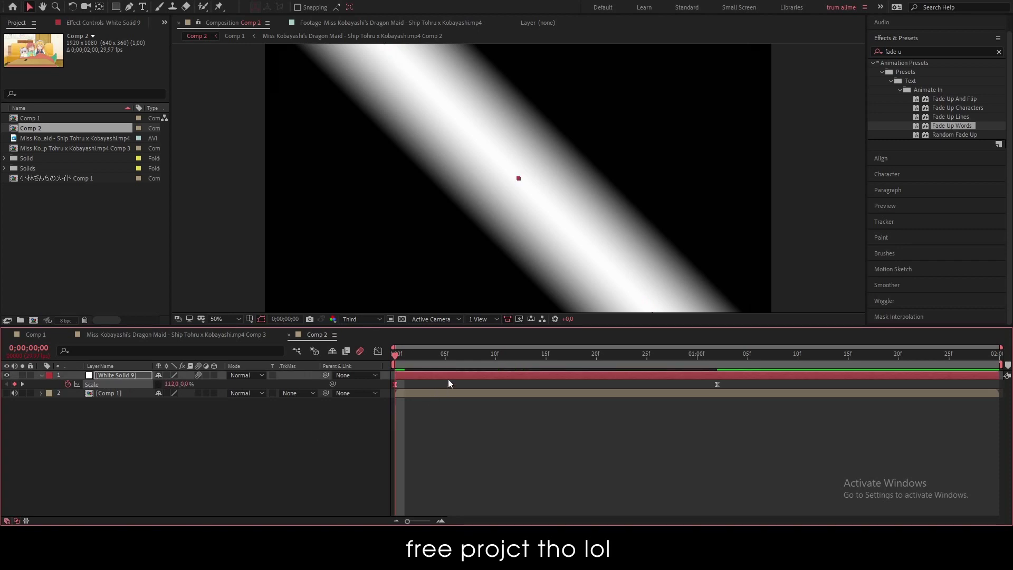
pyautogui.moveTo(394, 356)
pyautogui.mouseDown()
pyautogui.moveTo(384, 375)
pyautogui.moveTo(401, 385)
pyautogui.moveTo(458, 372)
pyautogui.mouseUp()
pyautogui.hotkey('ctrl', 'd')
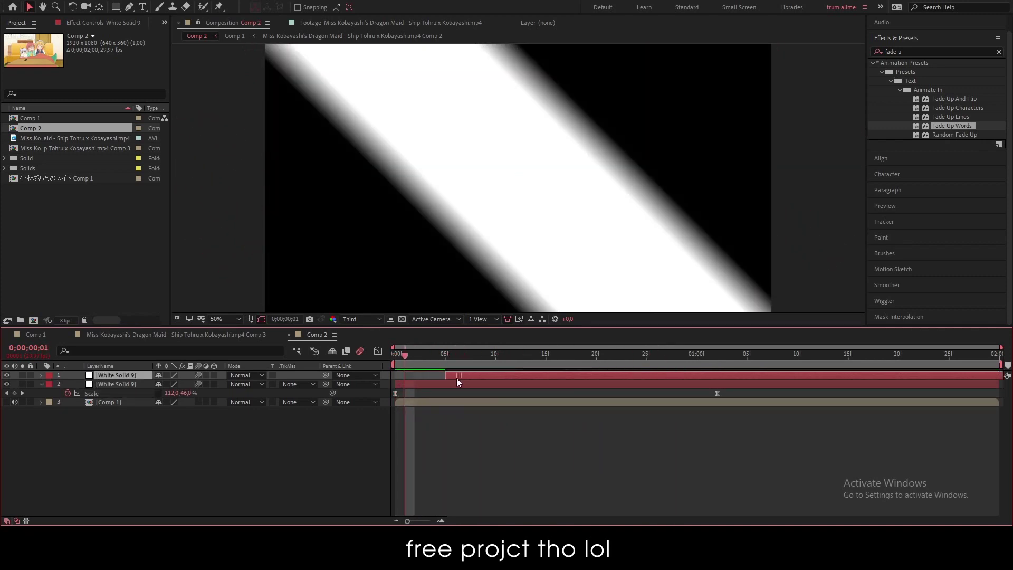
pyautogui.moveTo(403, 359); pyautogui.dragTo(490, 378)
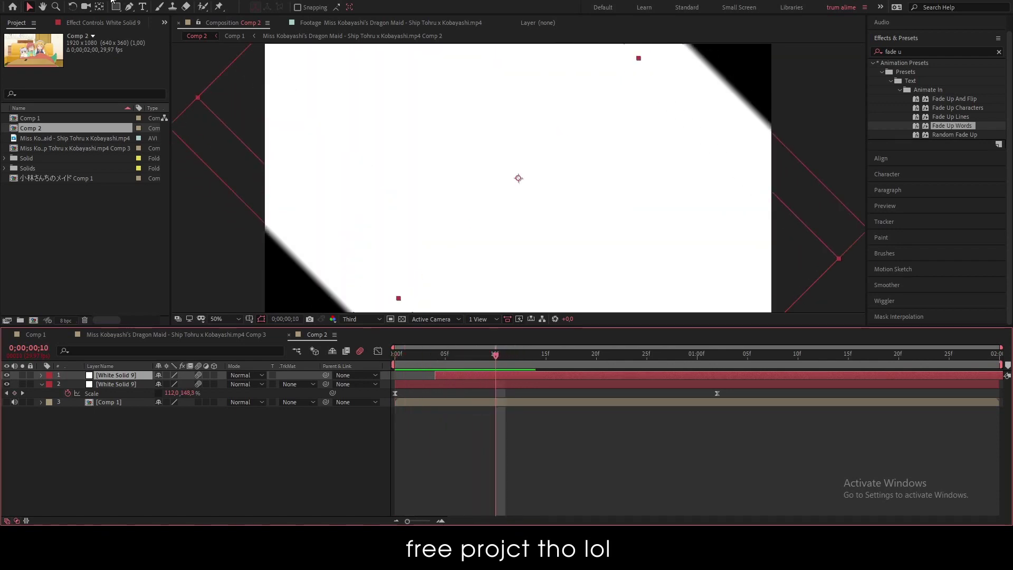
# Recolour the copied stripe solid to light blue 7FB8FF and select the White Solid 9 layer.
pyautogui.click(88, 2)
pyautogui.click(104, 19)
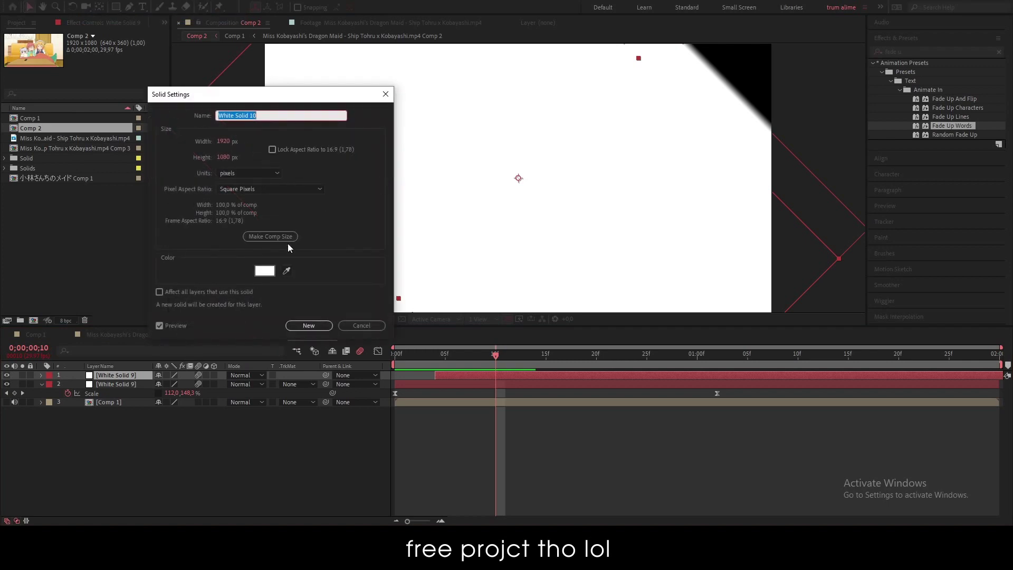
pyautogui.click(268, 276)
pyautogui.moveTo(306, 295); pyautogui.dragTo(311, 325)
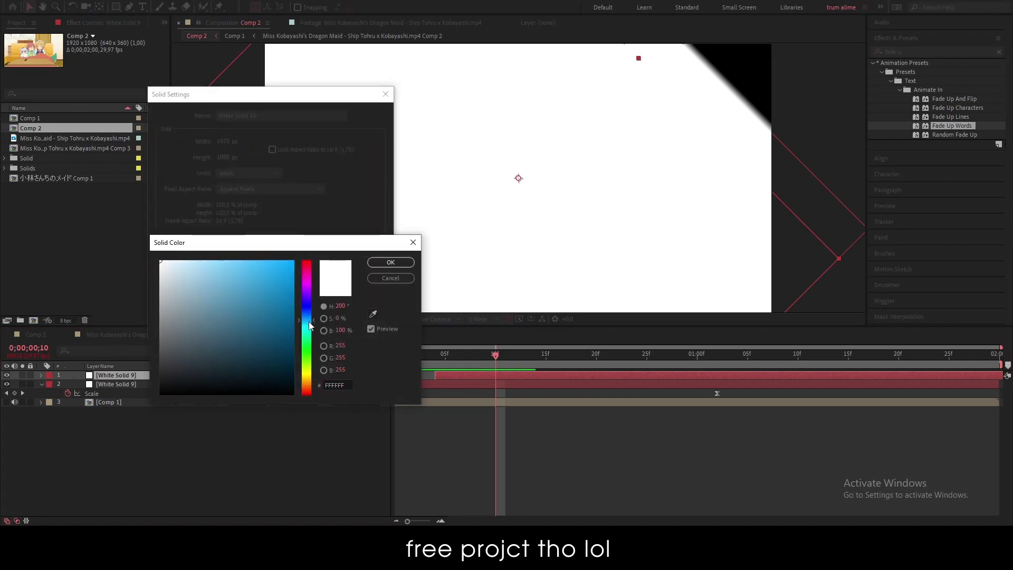
pyautogui.moveTo(257, 291); pyautogui.dragTo(227, 247)
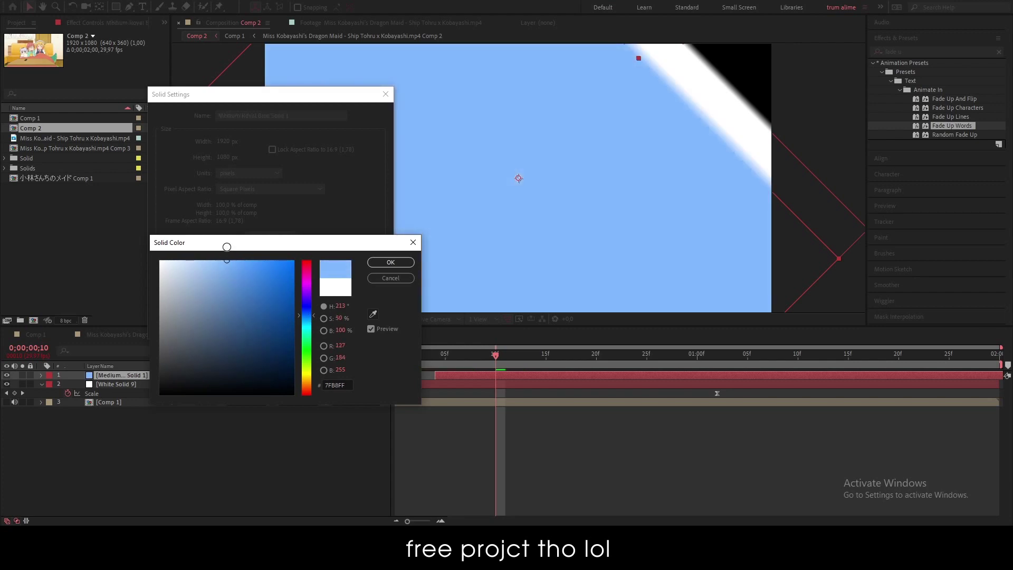
pyautogui.click(391, 262)
pyautogui.click(310, 325)
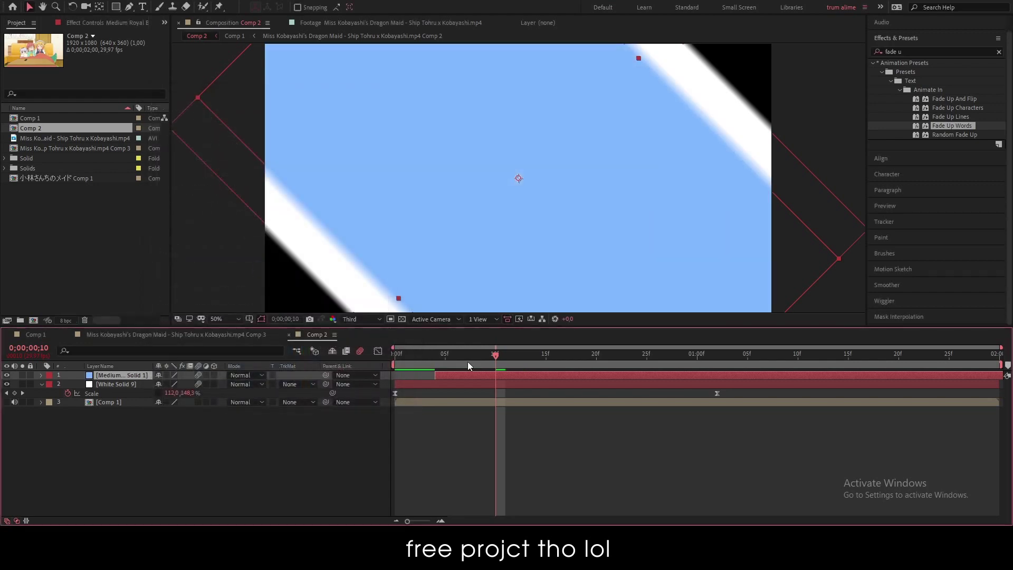
pyautogui.click(470, 384)
# Duplicate the white stripe, place it above the blue solid, and start it a few frames later.
pyautogui.hotkey('ctrl', 'd')
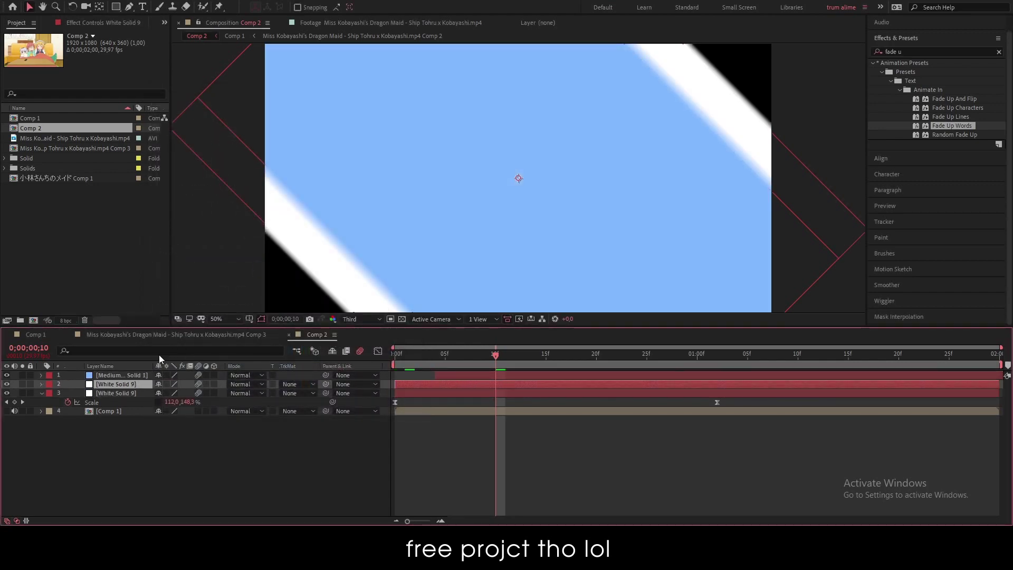
pyautogui.moveTo(125, 383); pyautogui.dragTo(129, 371)
pyautogui.moveTo(413, 375); pyautogui.dragTo(499, 377)
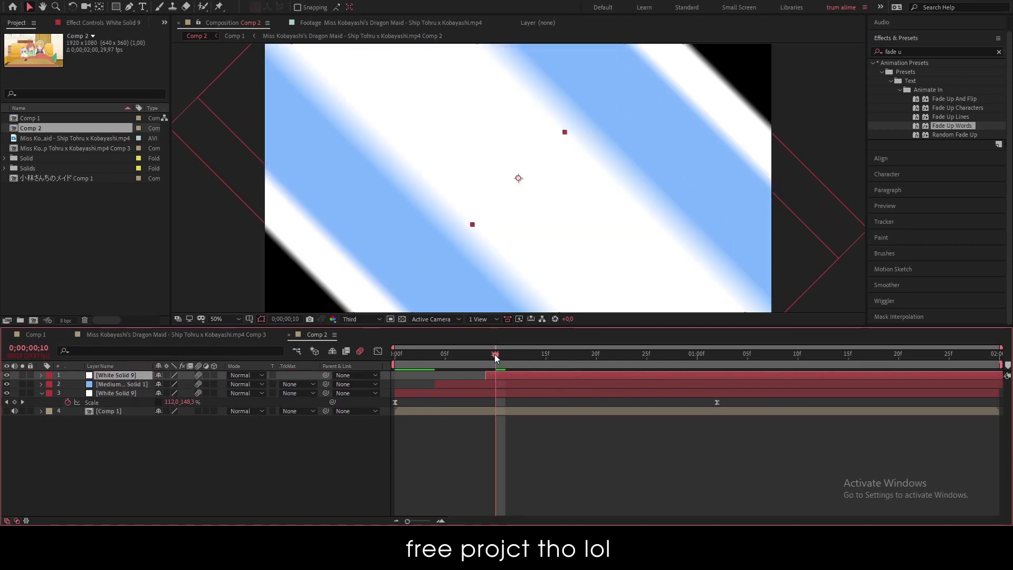
pyautogui.click(445, 354)
pyautogui.press('space')
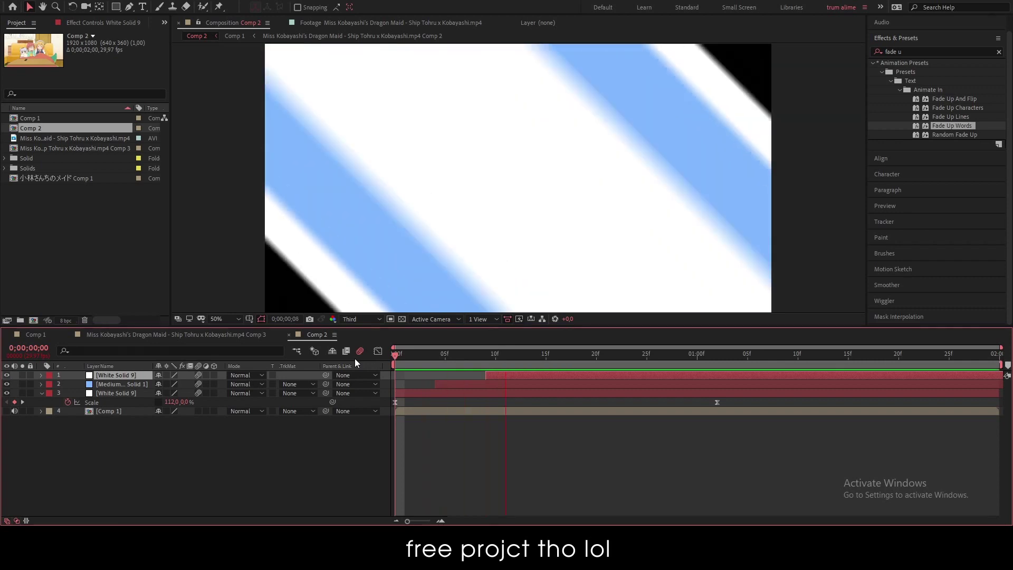
pyautogui.moveTo(406, 355)
pyautogui.mouseDown()
pyautogui.moveTo(581, 366)
pyautogui.moveTo(338, 377)
pyautogui.mouseUp()
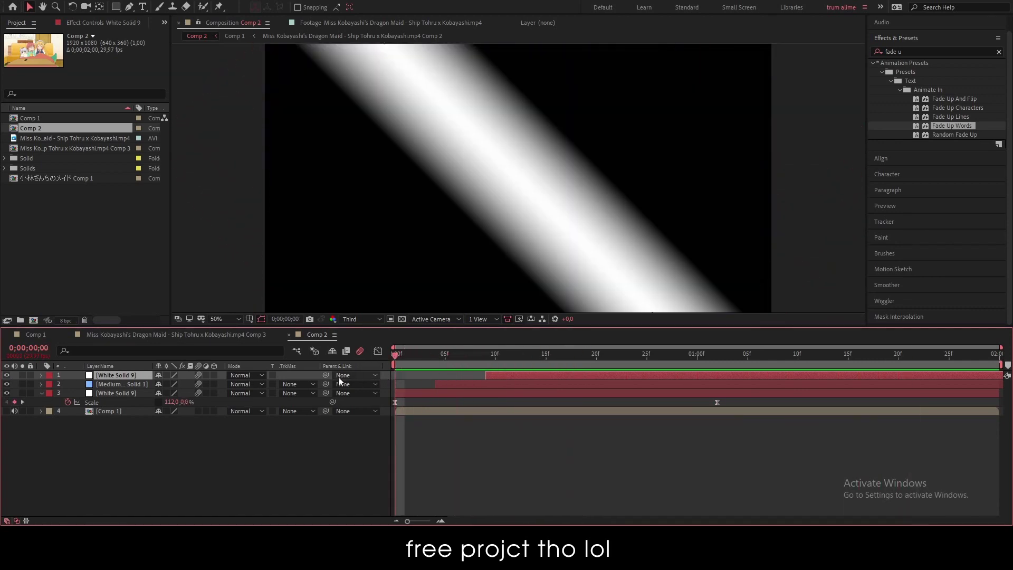
# Make another copy of the top white stripe layer.
pyautogui.click(123, 391)
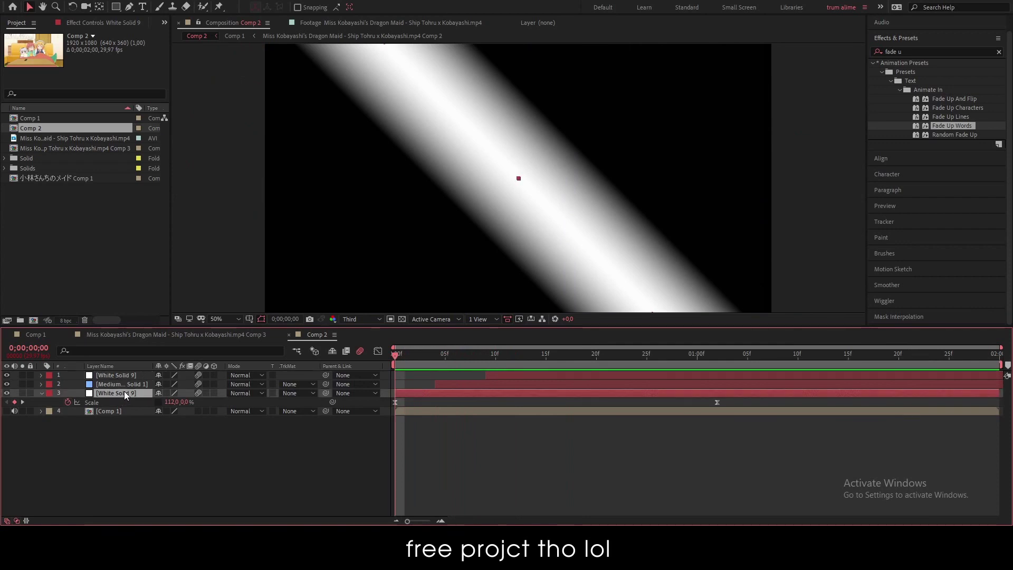
pyautogui.keyDown('shift'); pyautogui.click(128, 375); pyautogui.keyUp('shift')
pyautogui.rightClick(130, 379)
pyautogui.click(156, 436)
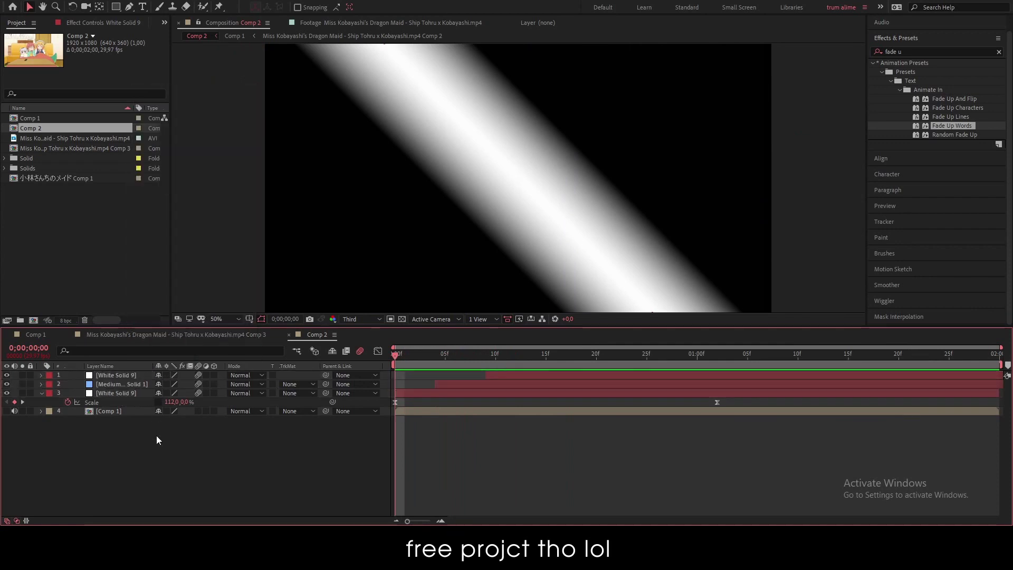
pyautogui.click(124, 376)
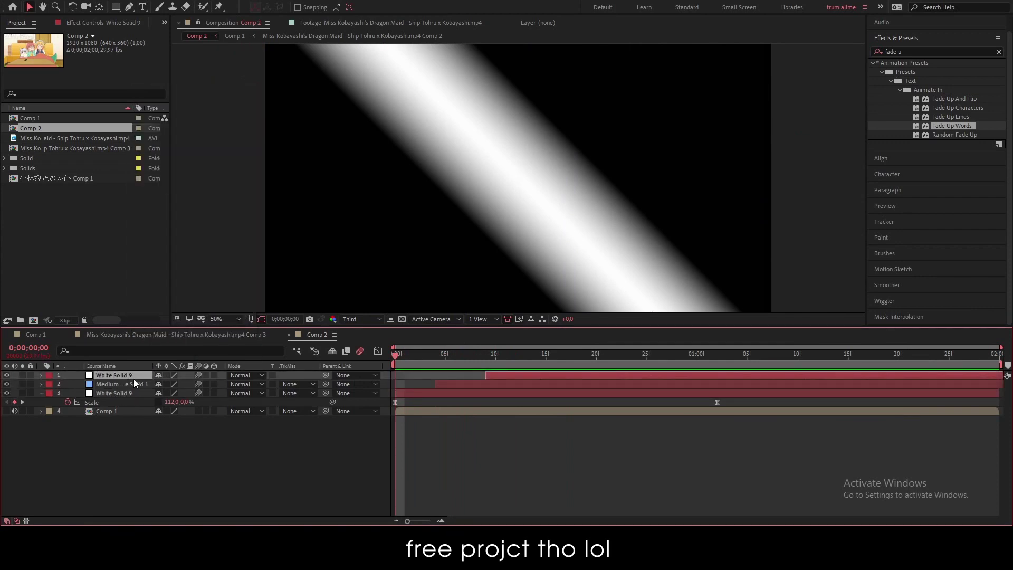
pyautogui.hotkey('ctrl', 'd')
# Pre-compose the three stripe layers below the top white stripe into Pre-comp 11.
pyautogui.click(126, 385)
pyautogui.keyDown('shift'); pyautogui.click(127, 400); pyautogui.keyUp('shift')
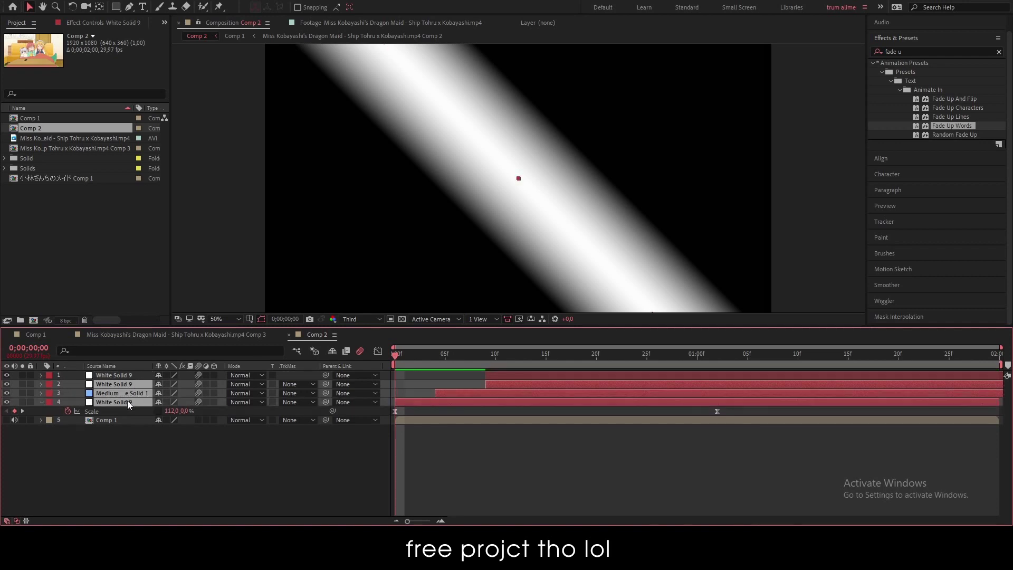
pyautogui.rightClick(127, 401)
pyautogui.click(191, 351)
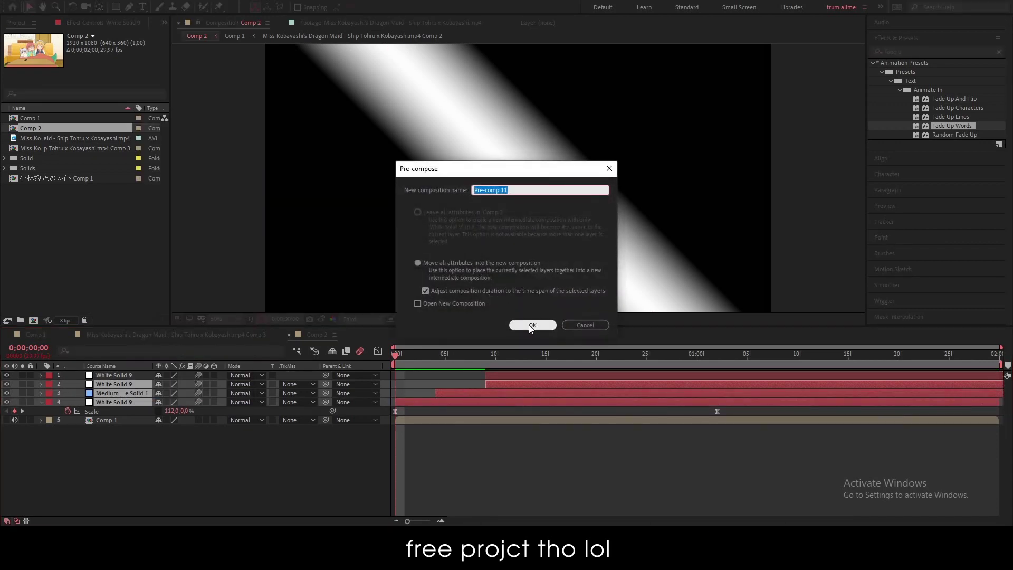
pyautogui.click(531, 325)
pyautogui.click(510, 377)
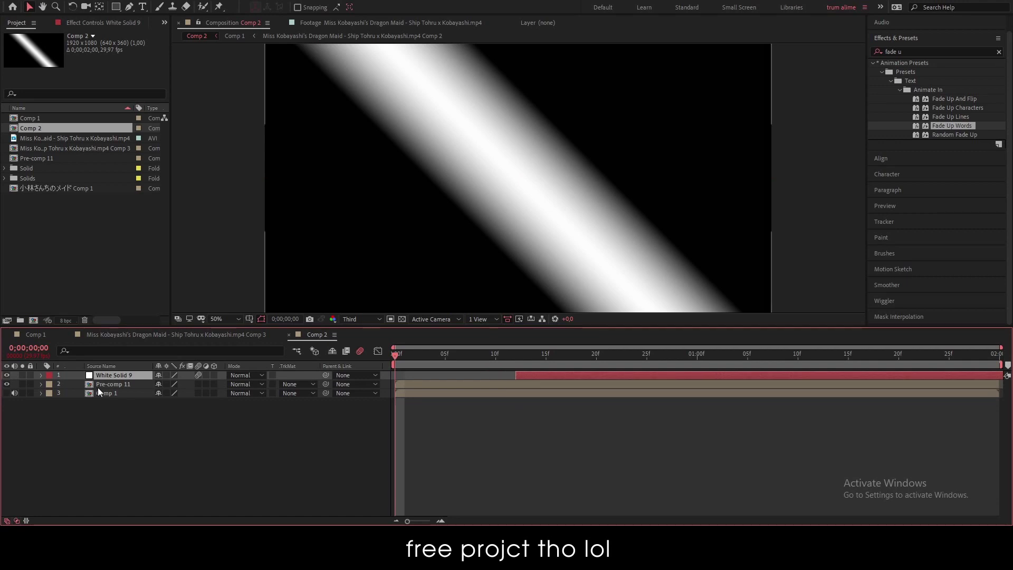
# Set Pre-comp 11's track matte to Alpha Inverted 'White Solid 9' and preview the striped wipe.
pyautogui.click(529, 355)
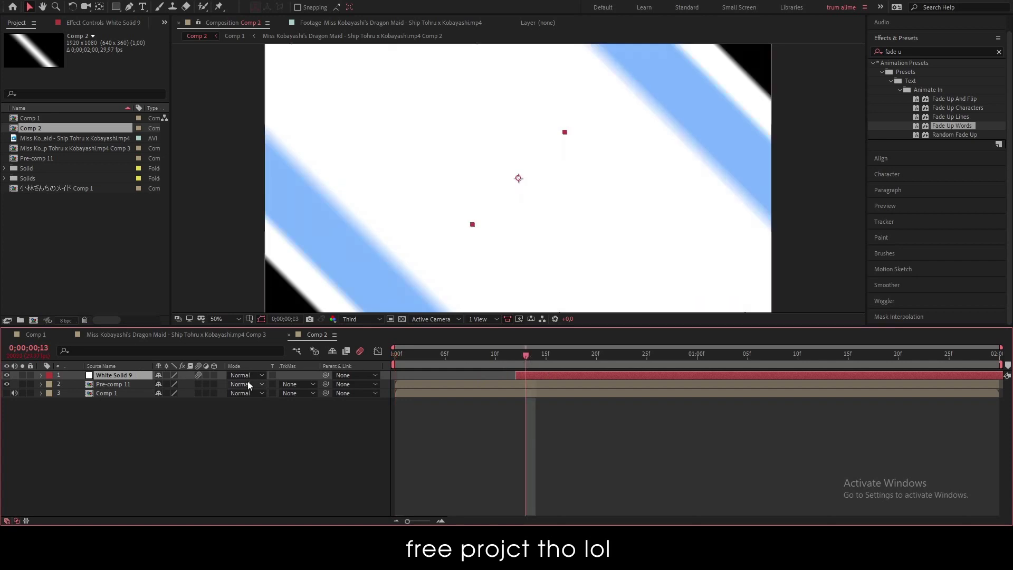
pyautogui.click(295, 384)
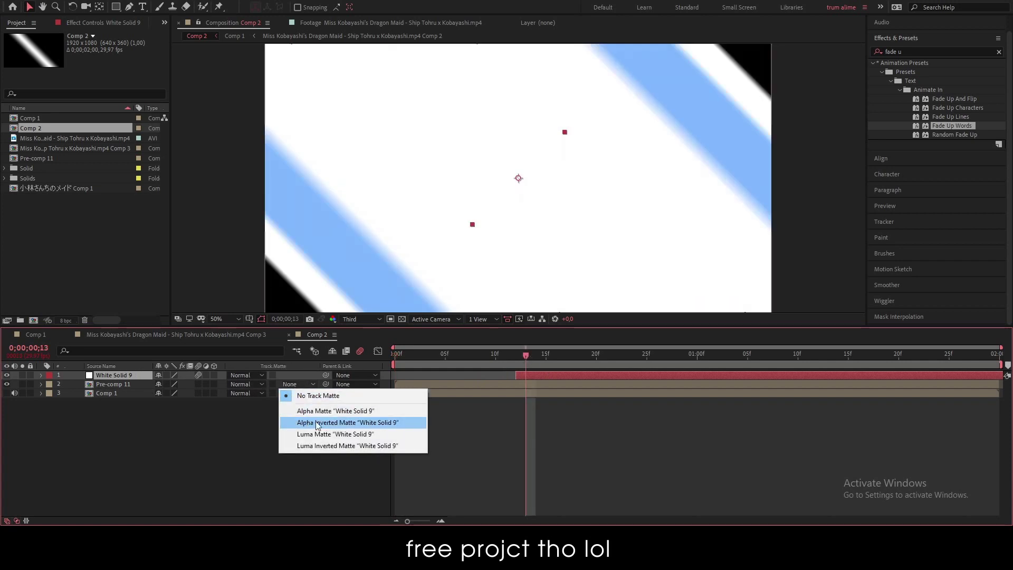
pyautogui.click(322, 422)
pyautogui.moveTo(525, 357)
pyautogui.mouseDown()
pyautogui.moveTo(506, 365)
pyautogui.moveTo(742, 376)
pyautogui.mouseUp()
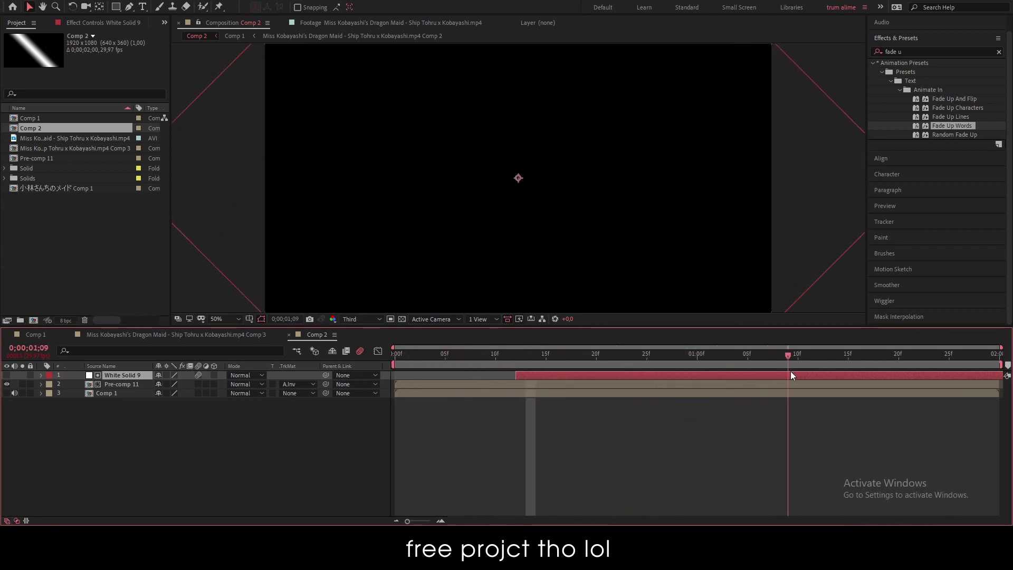
pyautogui.moveTo(742, 372); pyautogui.dragTo(258, 379)
pyautogui.press('space')
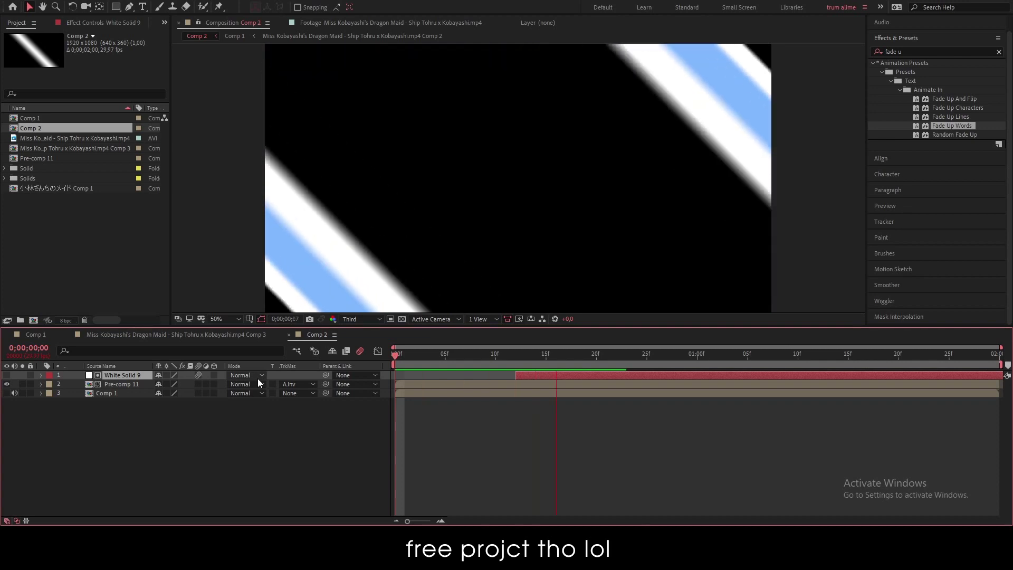
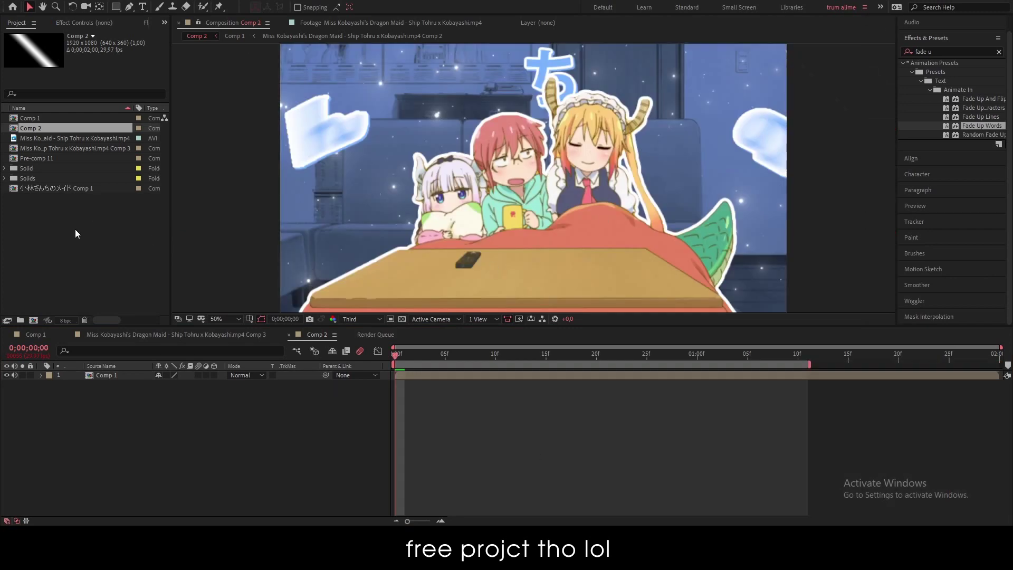
# Hide the Comp 1 layer and set the shape fill colour to white.
pyautogui.click(6, 375)
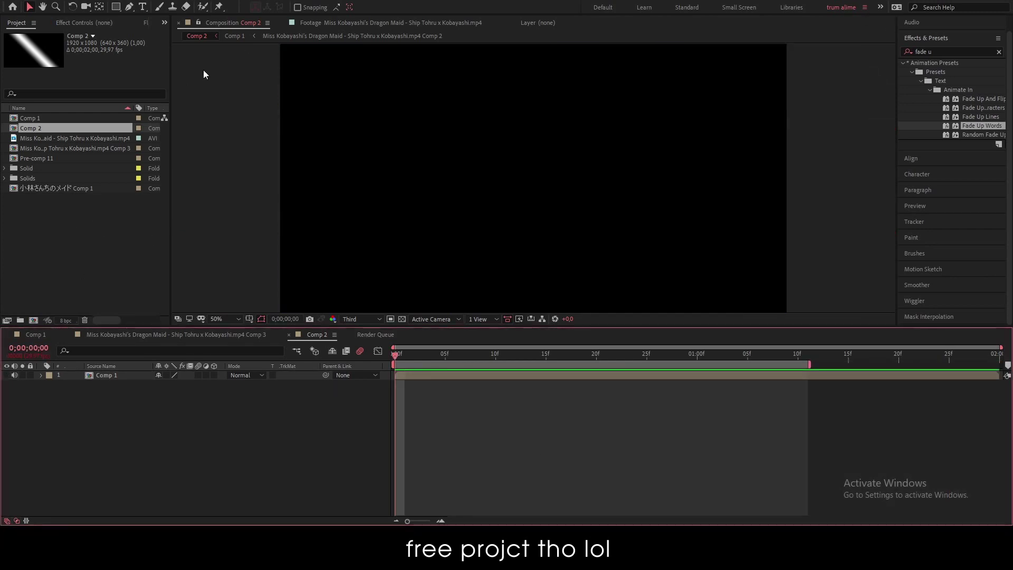
pyautogui.click(117, 8)
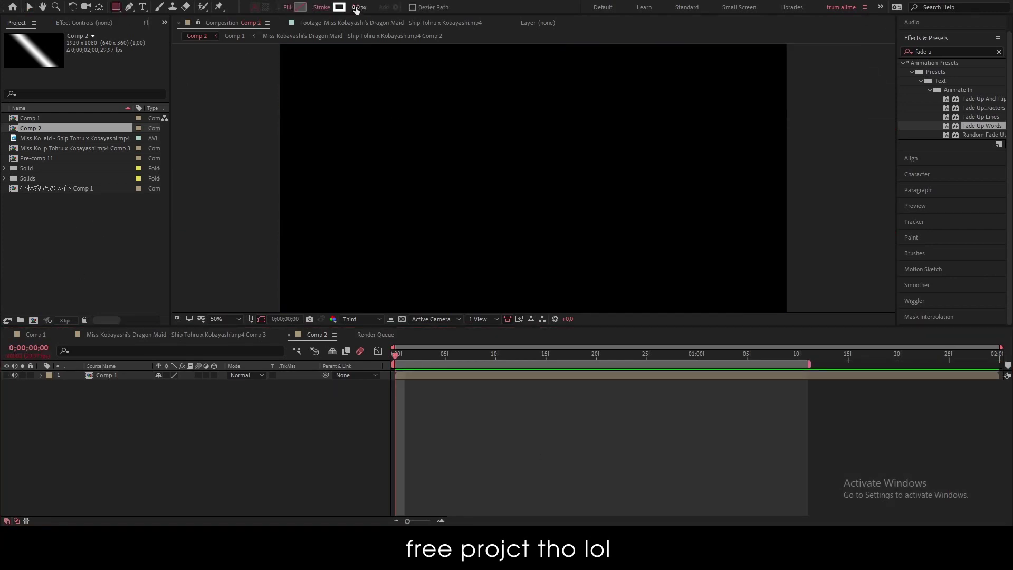
pyautogui.click(299, 7)
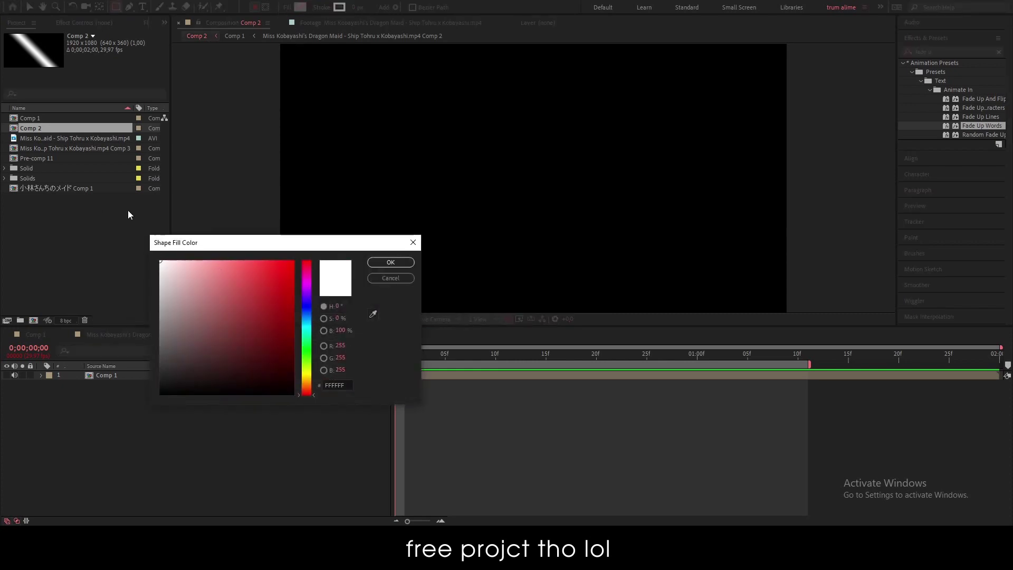
pyautogui.click(390, 263)
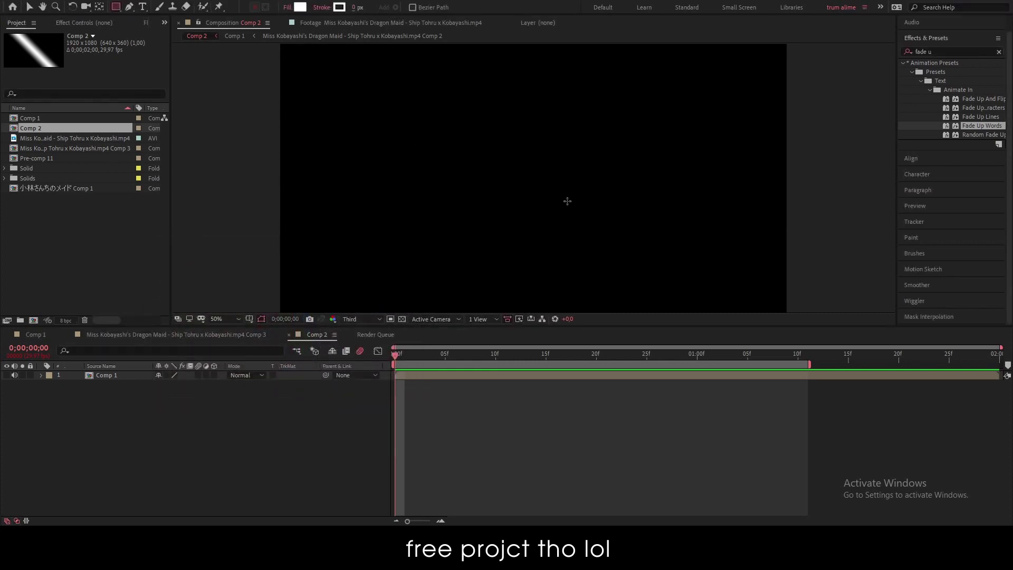
# Undo a stray rectangle, then draw a white ellipse extending past the frame edges.
pyautogui.click(524, 179)
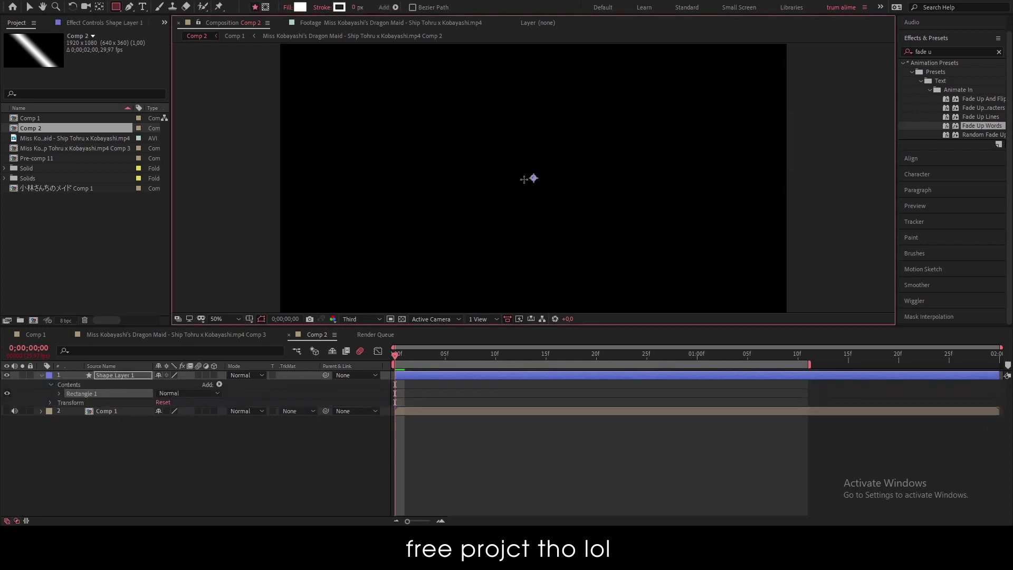
pyautogui.moveTo(524, 180); pyautogui.dragTo(549, 198)
pyautogui.hotkey('ctrl', 'z')
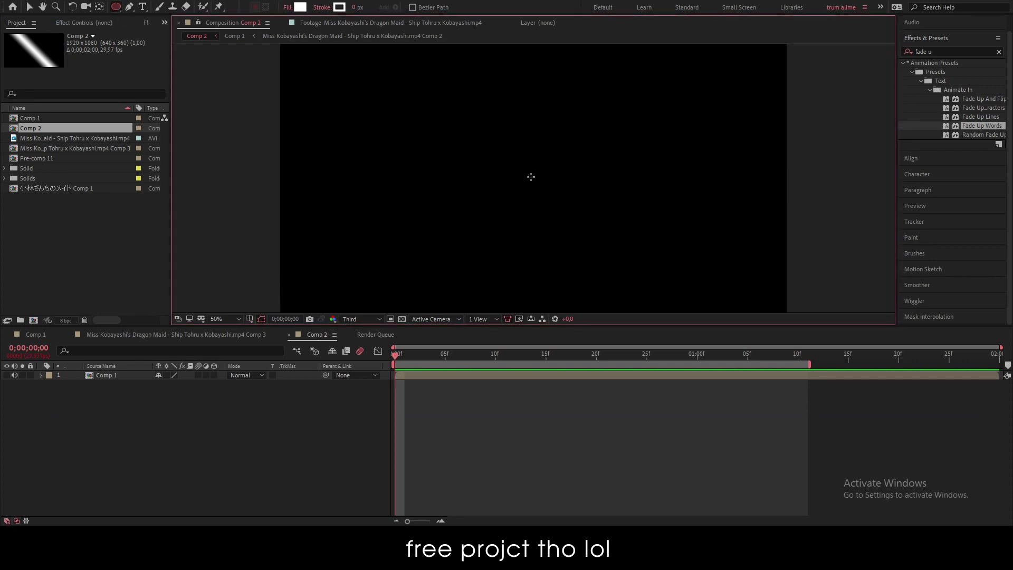
pyautogui.moveTo(531, 176); pyautogui.dragTo(660, 278)
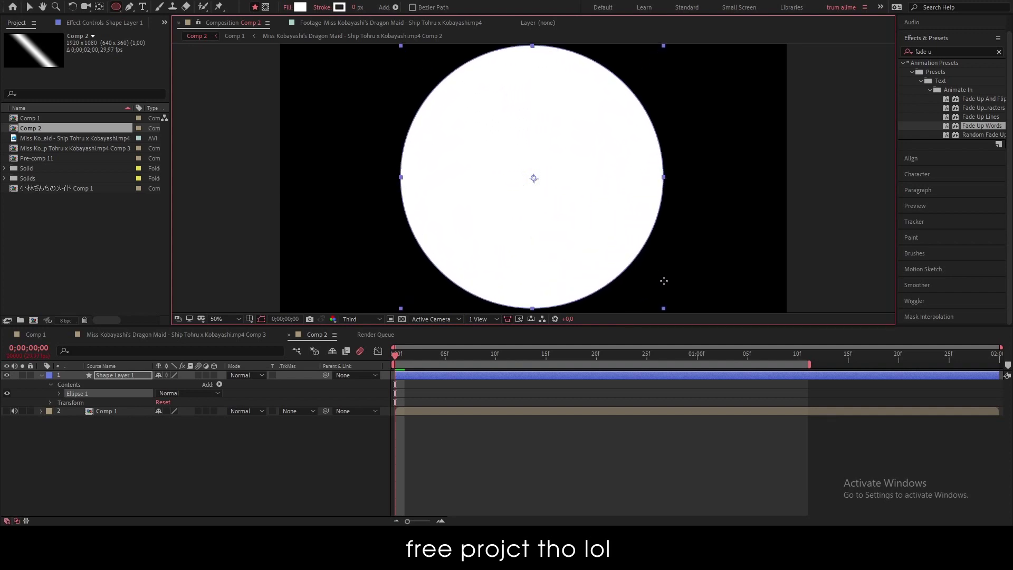
pyautogui.moveTo(659, 277)
pyautogui.mouseDown()
pyautogui.moveTo(888, 376)
pyautogui.moveTo(821, 350)
pyautogui.mouseUp()
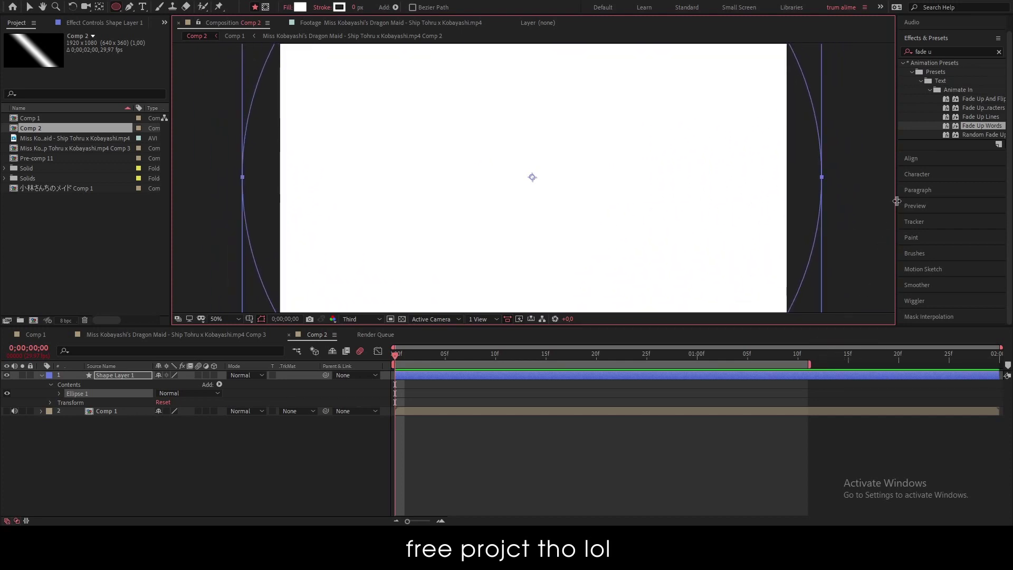
# Select the circle layer at frame 0 and start a Scale keyframe.
pyautogui.click(926, 160)
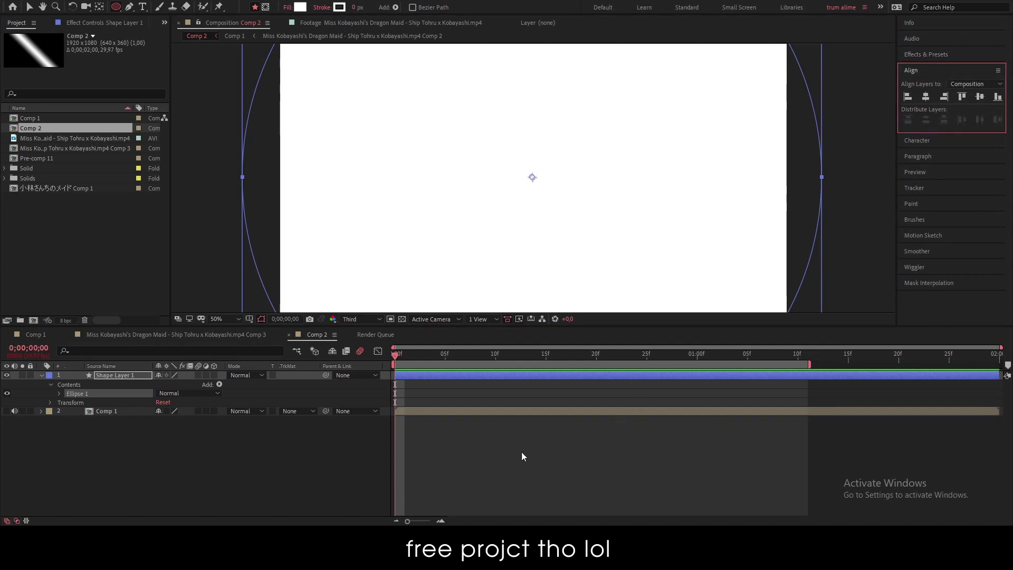
pyautogui.click(243, 463)
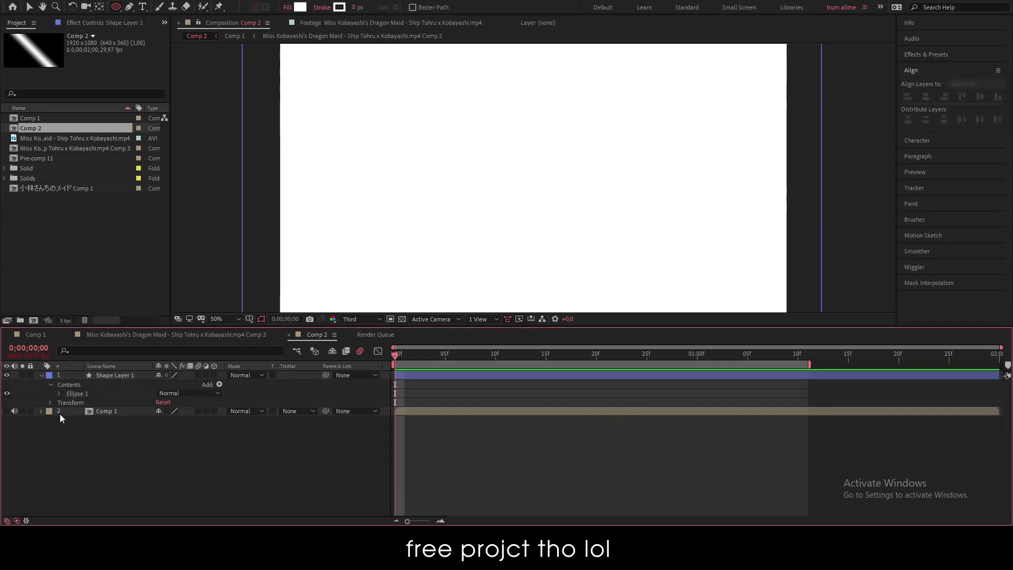
pyautogui.click(107, 375)
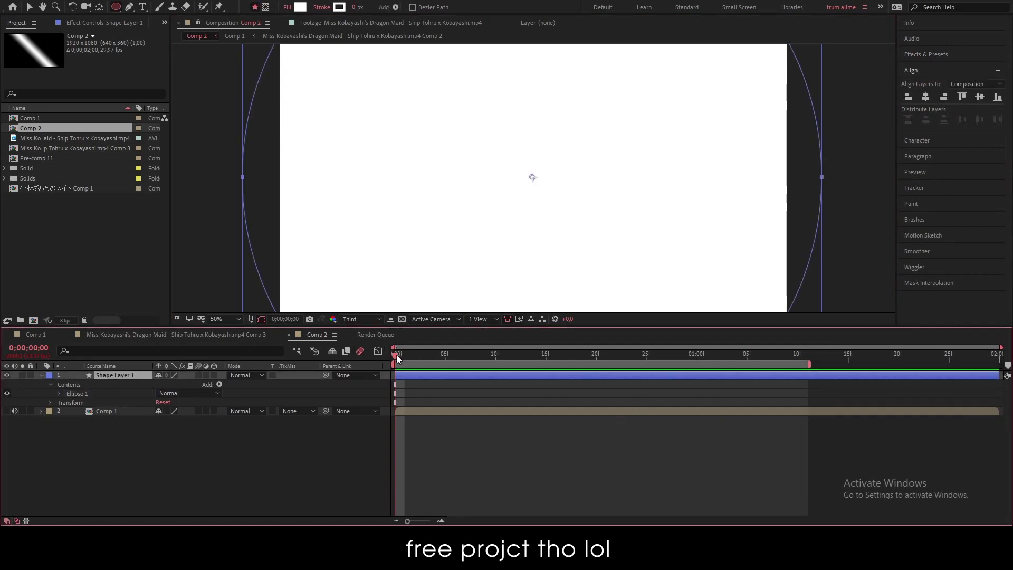
pyautogui.moveTo(396, 359); pyautogui.dragTo(297, 389)
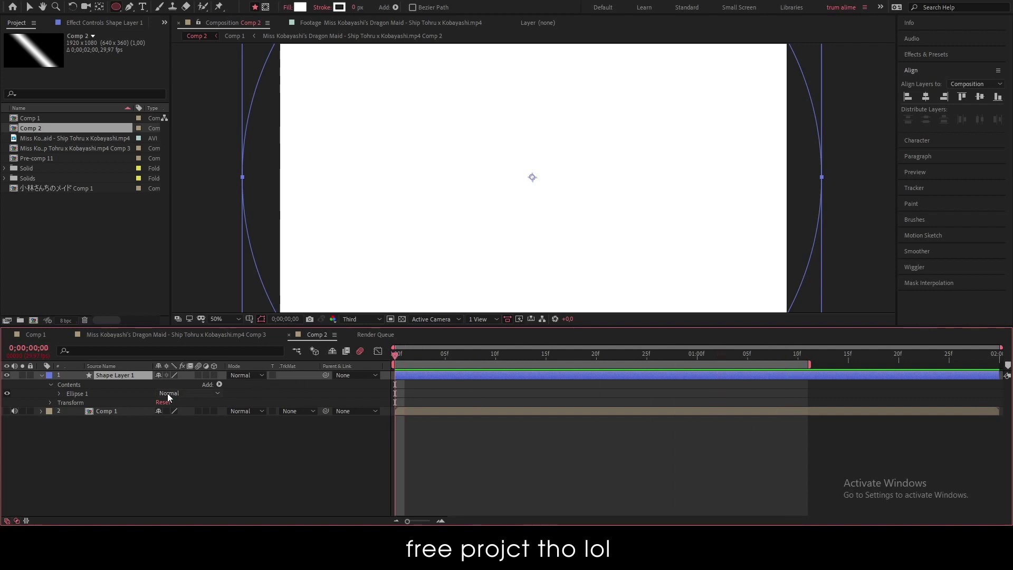
pyautogui.press('s')
pyautogui.press('F2')
pyautogui.click(66, 385)
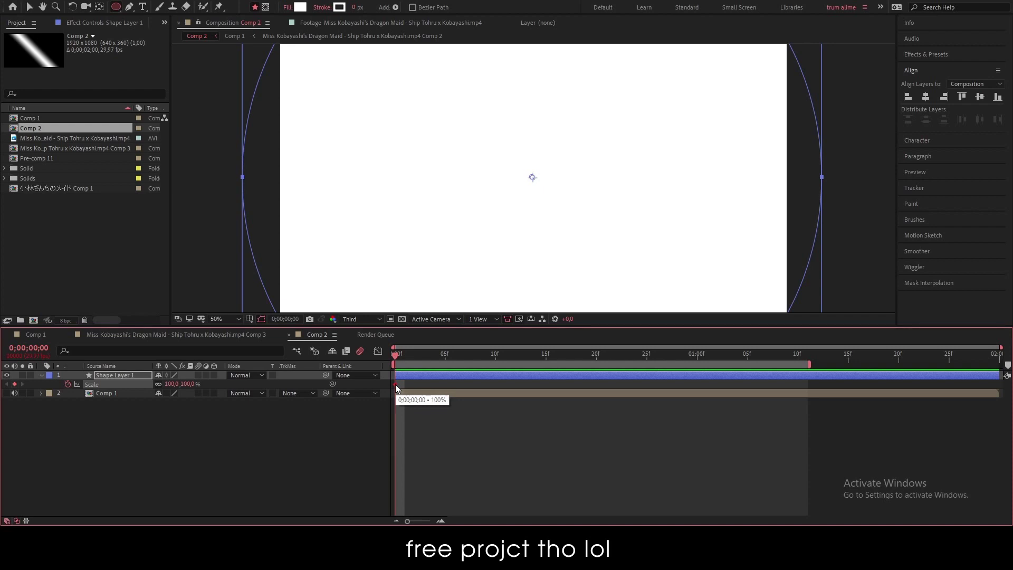
# Move the 100% Scale keyframe to about one second, set 0% at frame 0, enable motion blur.
pyautogui.moveTo(396, 385); pyautogui.dragTo(659, 392)
pyautogui.moveTo(173, 388); pyautogui.dragTo(138, 391)
pyautogui.click(169, 384)
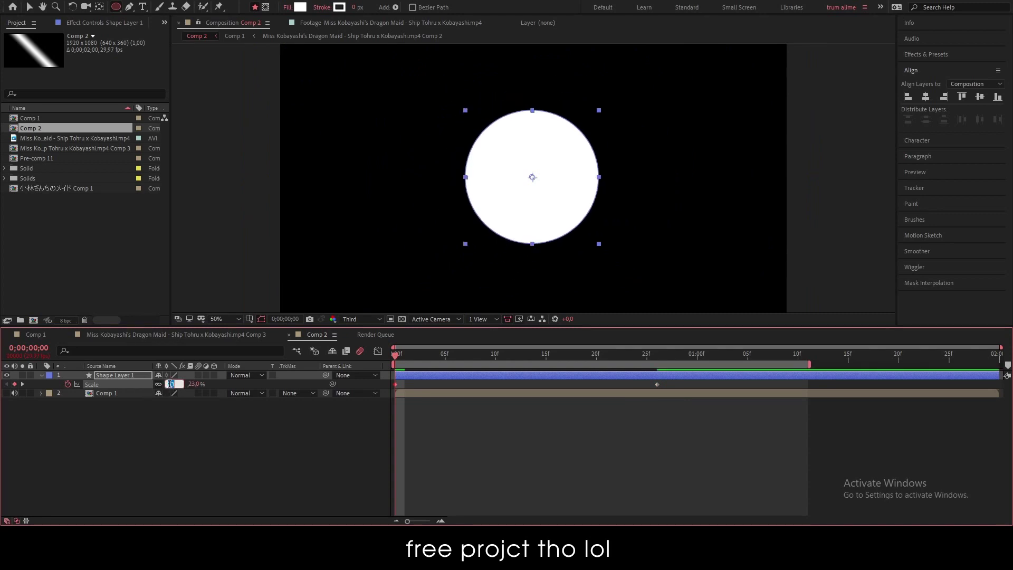
pyautogui.press('Return')
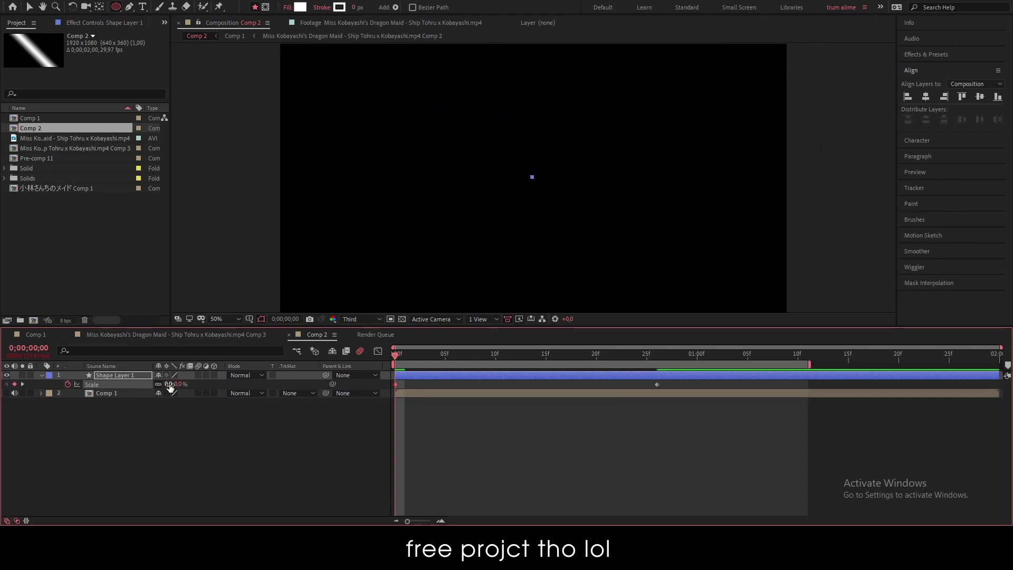
pyautogui.click(199, 374)
# Zero the first Scale keyframe's influence, lengthen the final ease, then preview the circle growing.
pyautogui.click(378, 351)
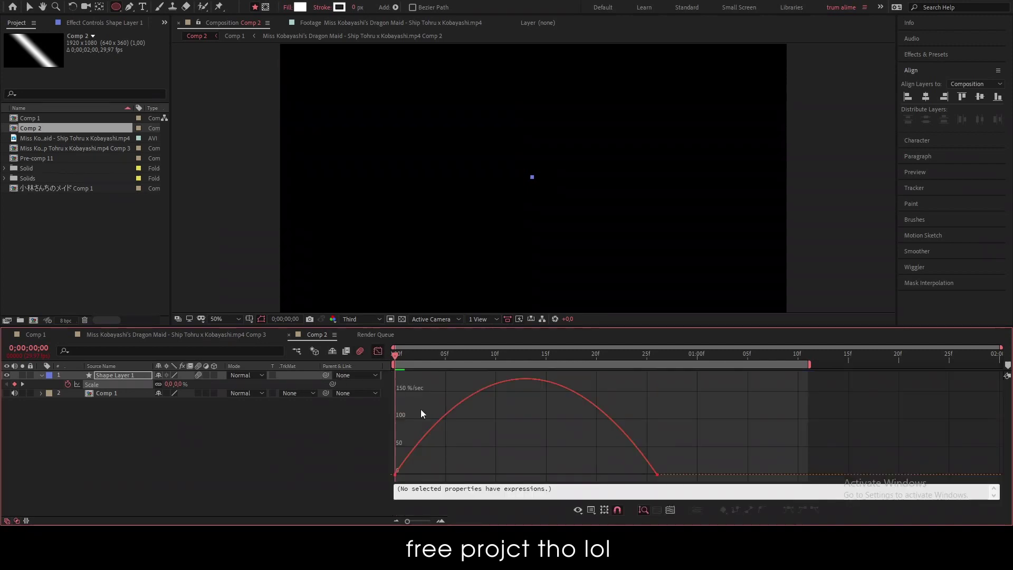
pyautogui.moveTo(440, 476); pyautogui.dragTo(380, 477)
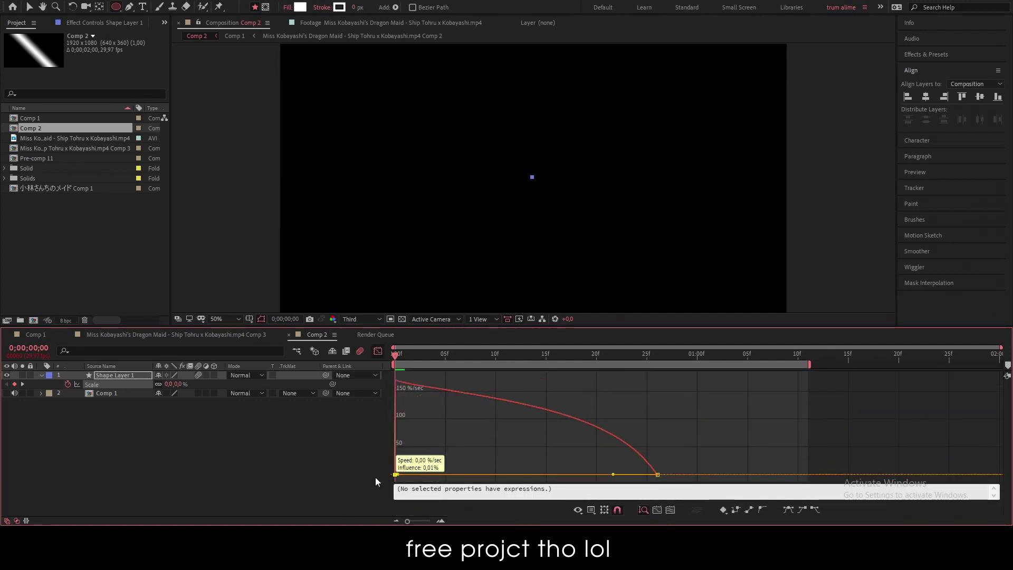
pyautogui.click(622, 478)
pyautogui.click(656, 478)
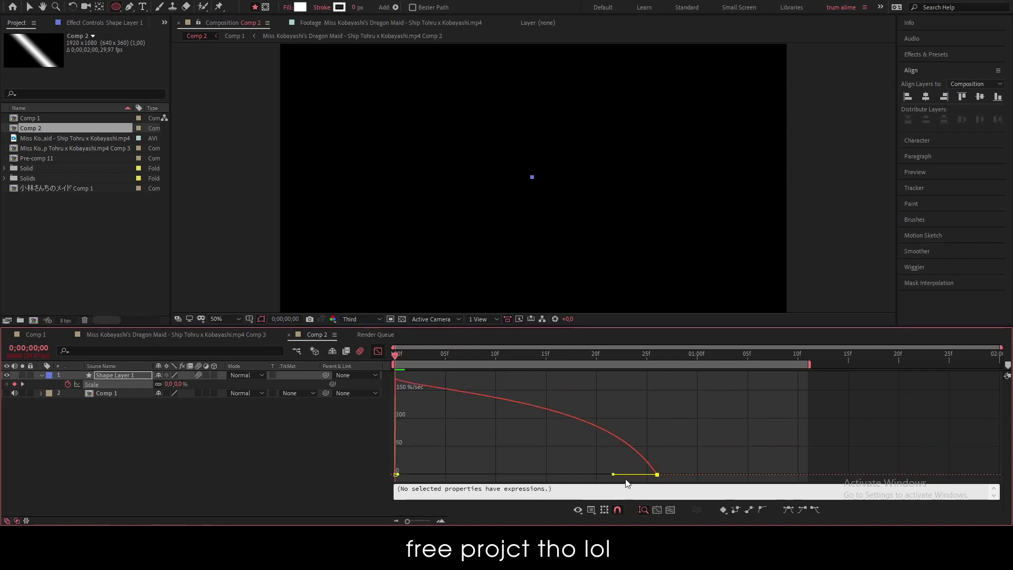
pyautogui.moveTo(613, 475); pyautogui.dragTo(525, 475)
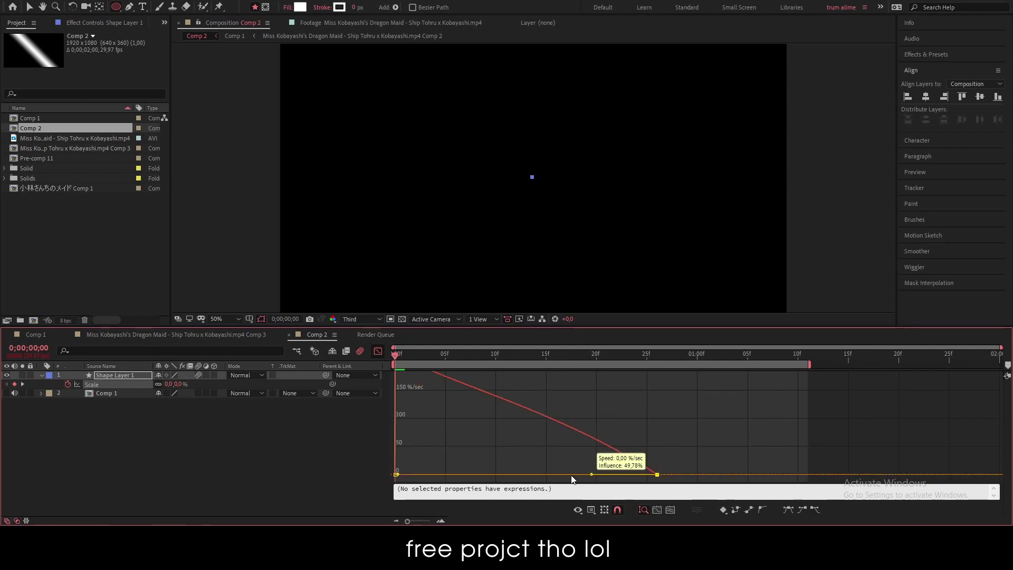
pyautogui.click(378, 352)
pyautogui.moveTo(396, 354); pyautogui.dragTo(667, 400)
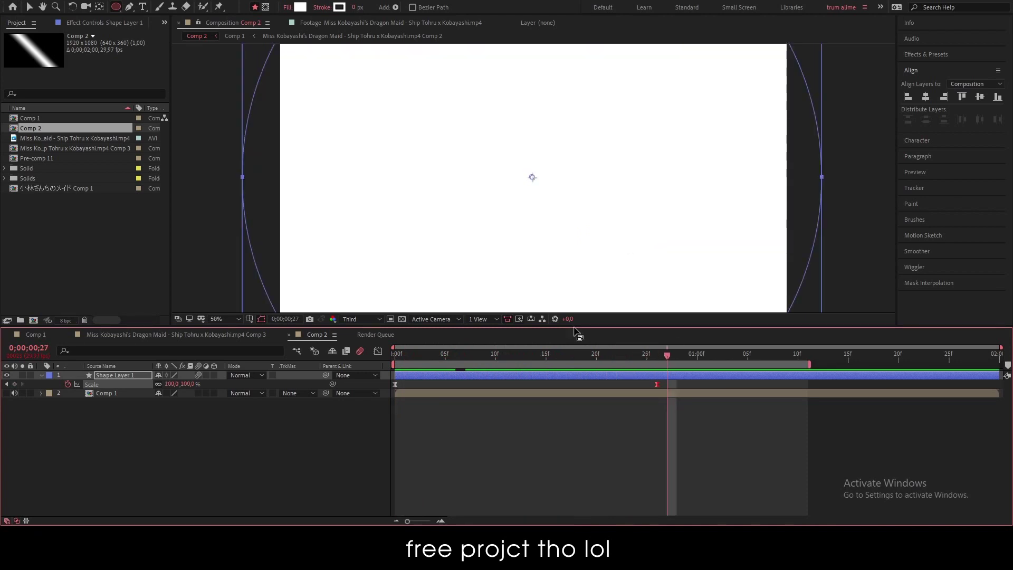
# Duplicate the circle, start the copy 3 frames later, and give it a light-blue fill.
pyautogui.hotkey('ctrl', 'd')
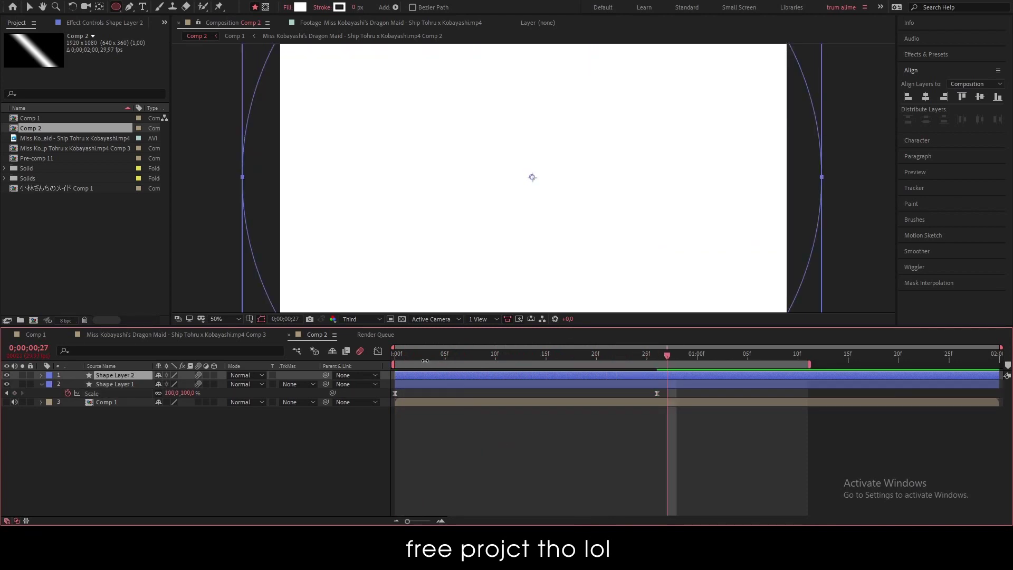
pyautogui.click(425, 355)
pyautogui.moveTo(428, 378); pyautogui.dragTo(457, 376)
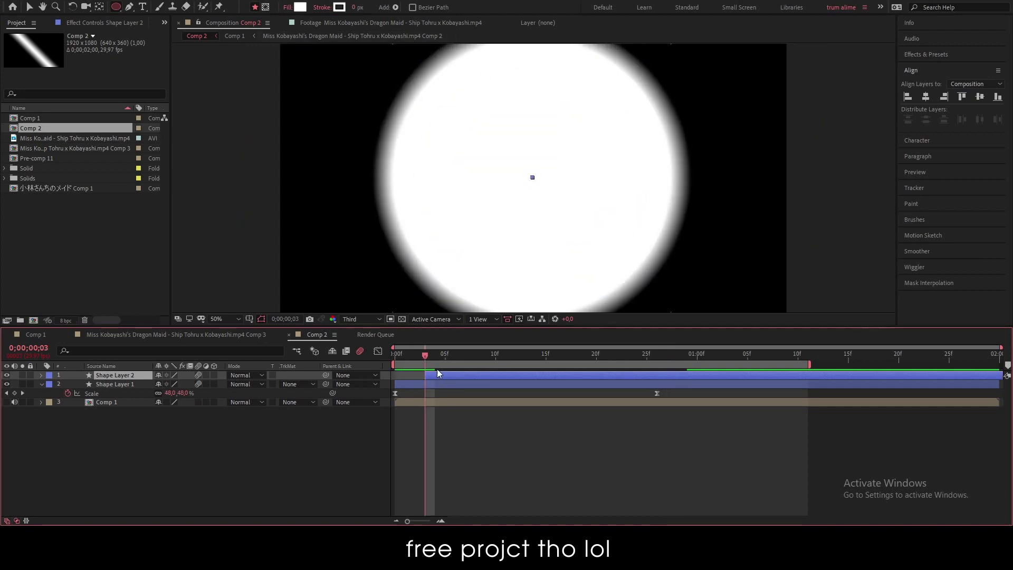
pyautogui.click(300, 7)
pyautogui.moveTo(307, 275); pyautogui.dragTo(309, 316)
pyautogui.moveTo(207, 261); pyautogui.dragTo(250, 249)
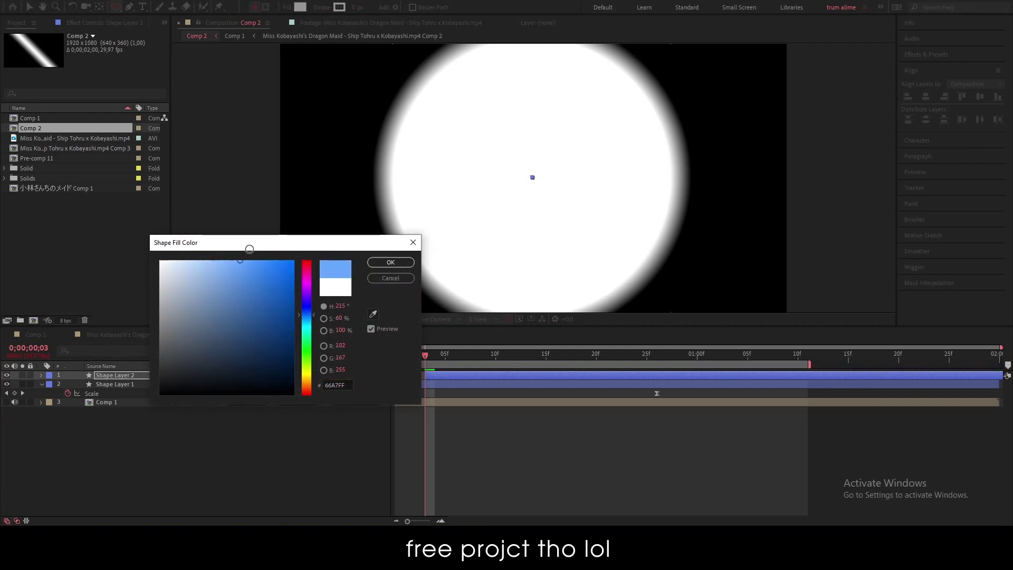
pyautogui.click(387, 263)
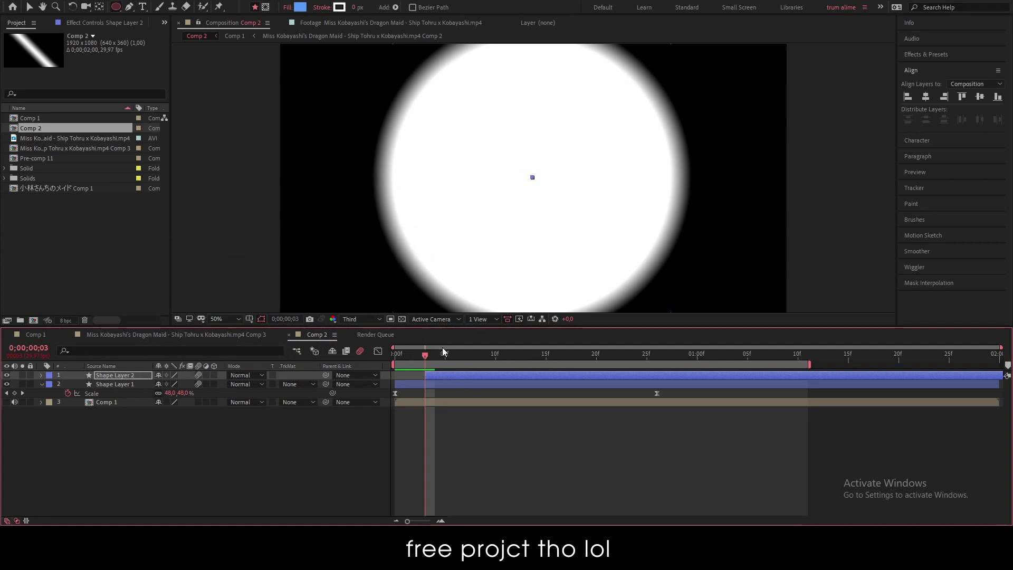
pyautogui.moveTo(443, 350); pyautogui.dragTo(505, 354)
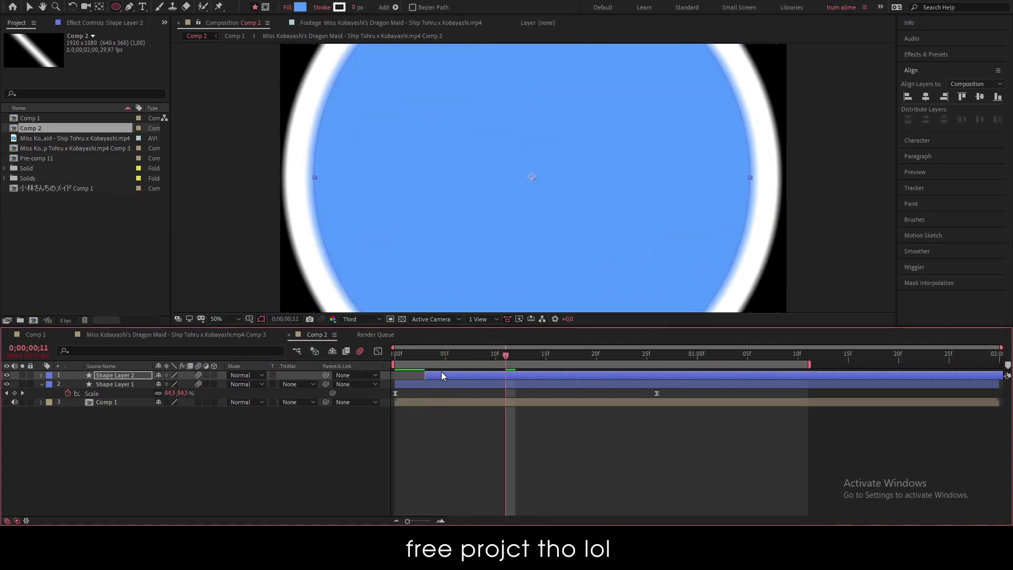
# Duplicate again with a later start and FFFFFF fill, duplicate once more, and select the lower three layers.
pyautogui.hotkey('ctrl', 'd')
pyautogui.moveTo(441, 372); pyautogui.dragTo(470, 375)
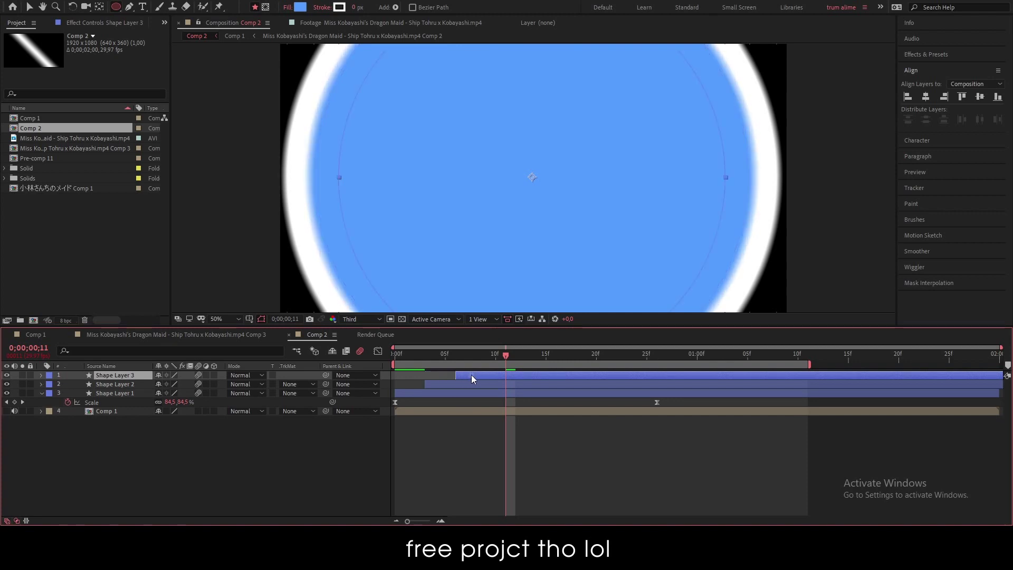
pyautogui.click(300, 7)
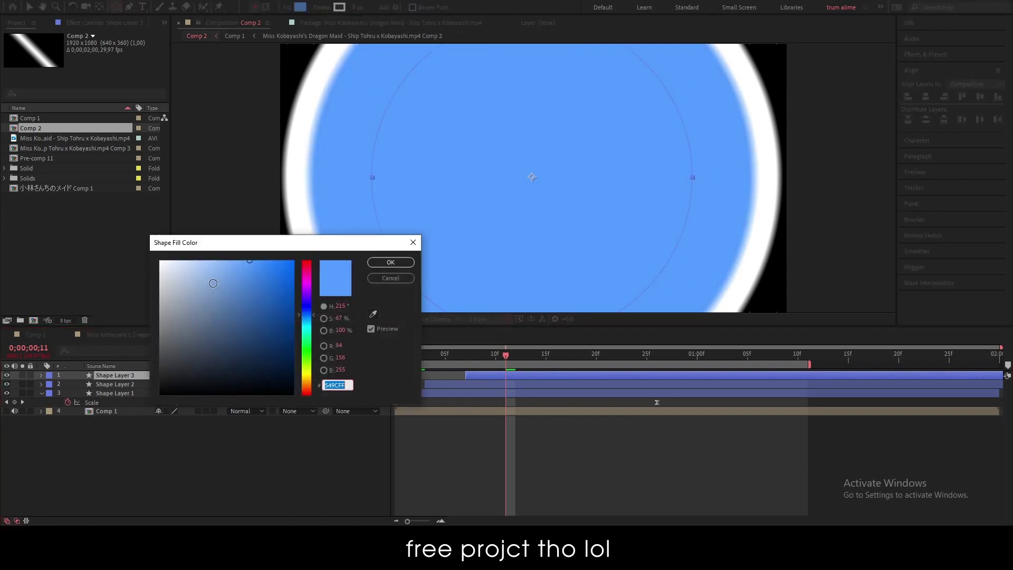
pyautogui.write('FFFFFF')
pyautogui.click(389, 263)
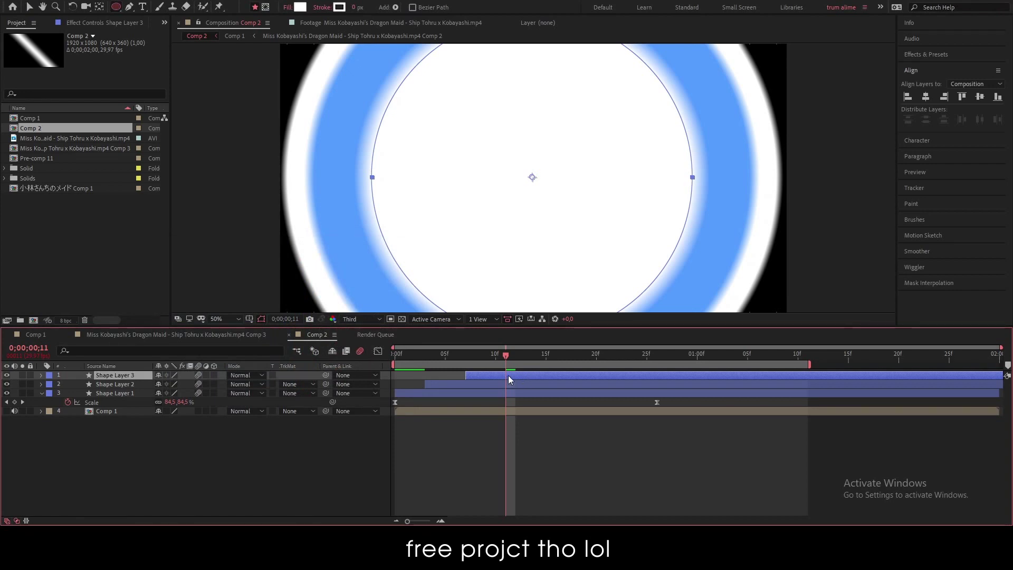
pyautogui.hotkey('ctrl', 'd')
pyautogui.keyDown('shift'); pyautogui.click(508, 402); pyautogui.keyUp('shift')
# Pre-compose the three lower circles, delay Shape Layer 4, and set Pre-comp 12's matte to Alpha Inverted.
pyautogui.rightClick(509, 402)
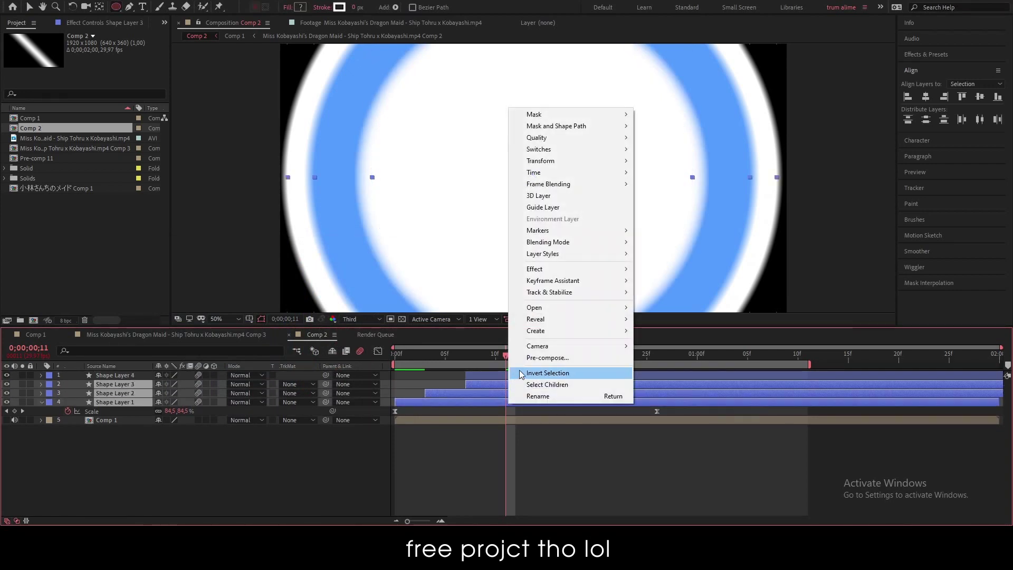
pyautogui.click(544, 368)
pyautogui.click(533, 325)
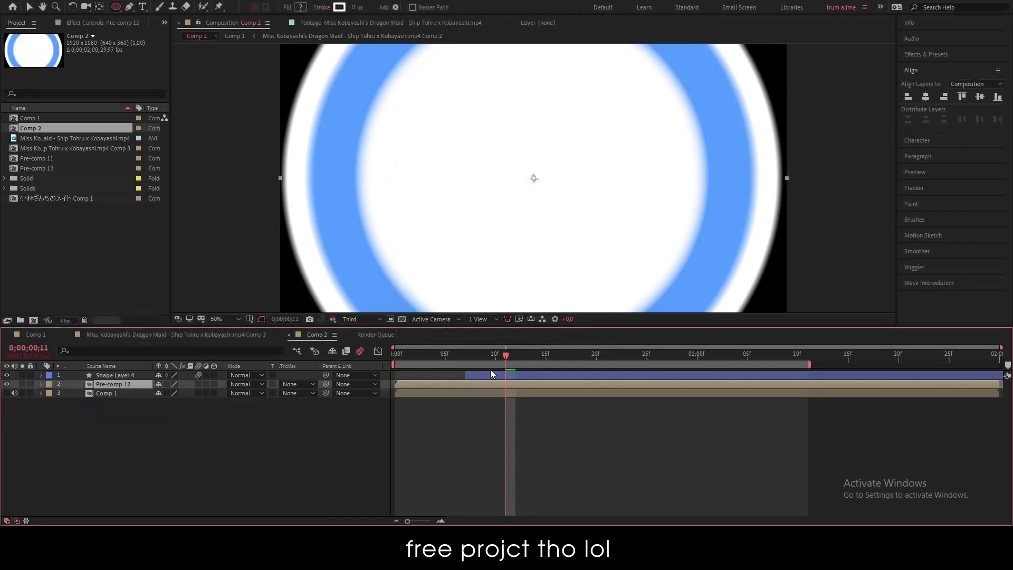
pyautogui.click(483, 374)
pyautogui.moveTo(491, 375); pyautogui.dragTo(514, 376)
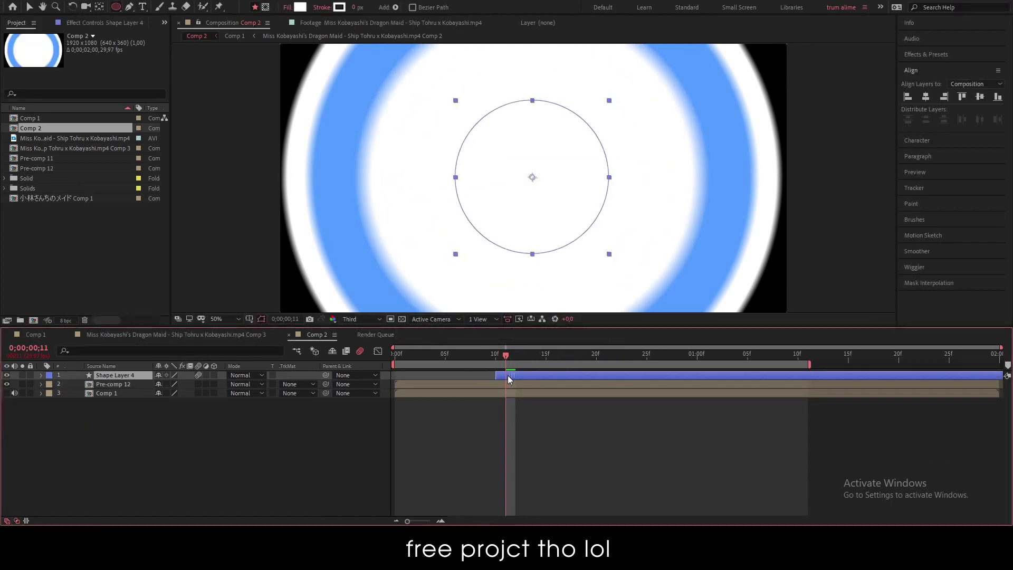
pyautogui.click(297, 384)
pyautogui.click(312, 423)
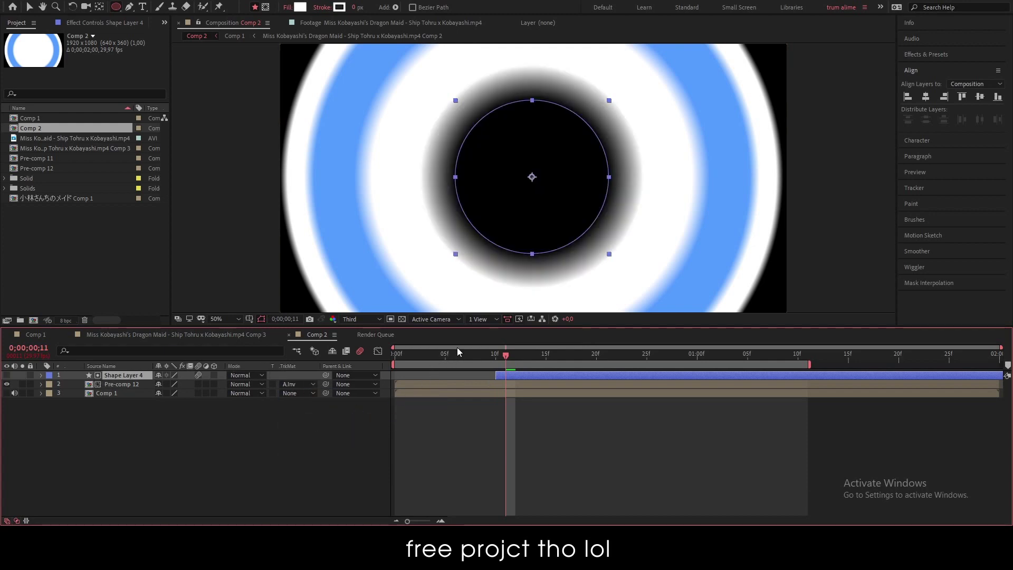
# Preview the wipe and show Scale for Pre-comp 12 and Shape Layer 4 at frame 13.
pyautogui.press('space')
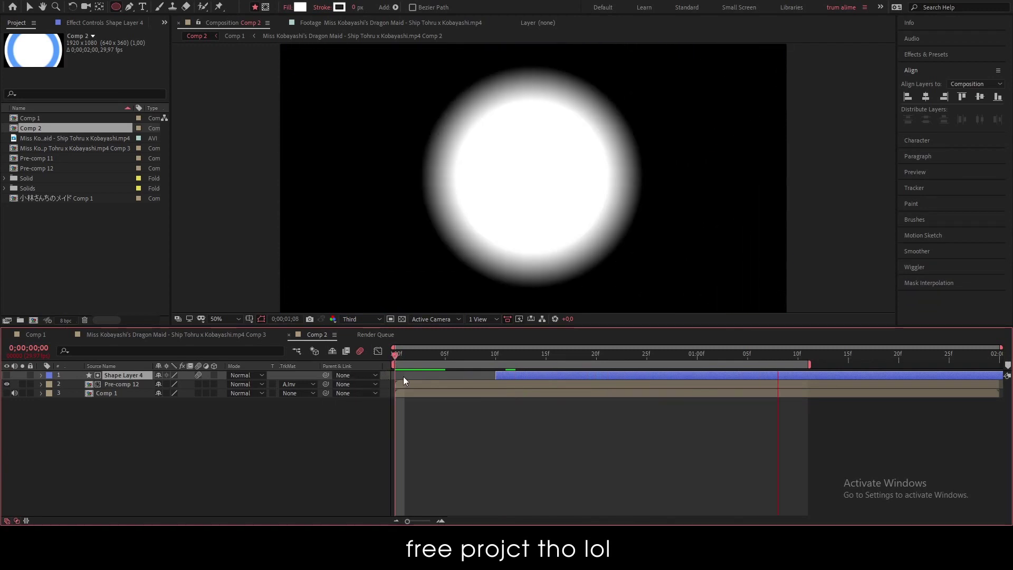
pyautogui.moveTo(410, 357); pyautogui.dragTo(516, 364)
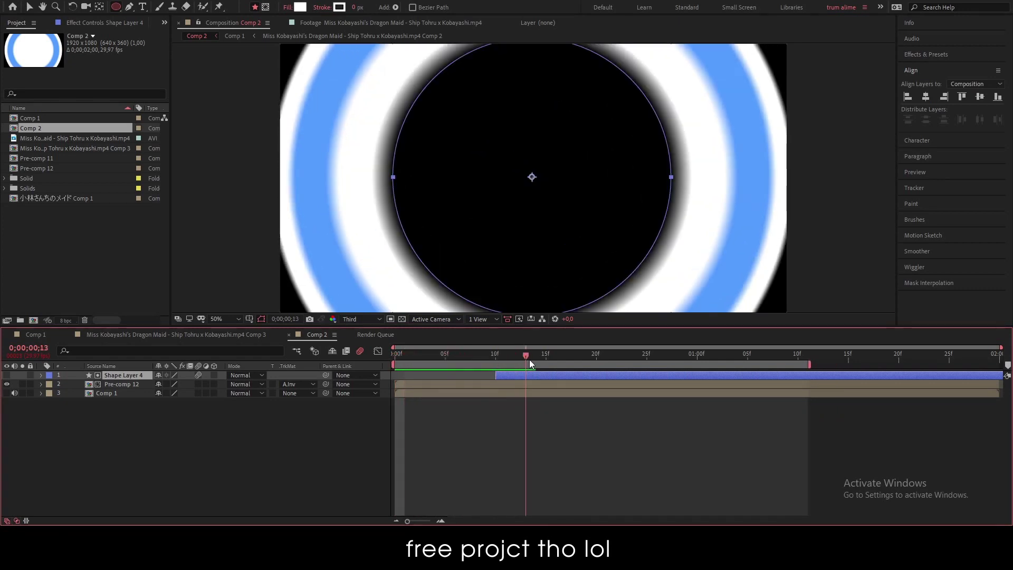
pyautogui.click(147, 406)
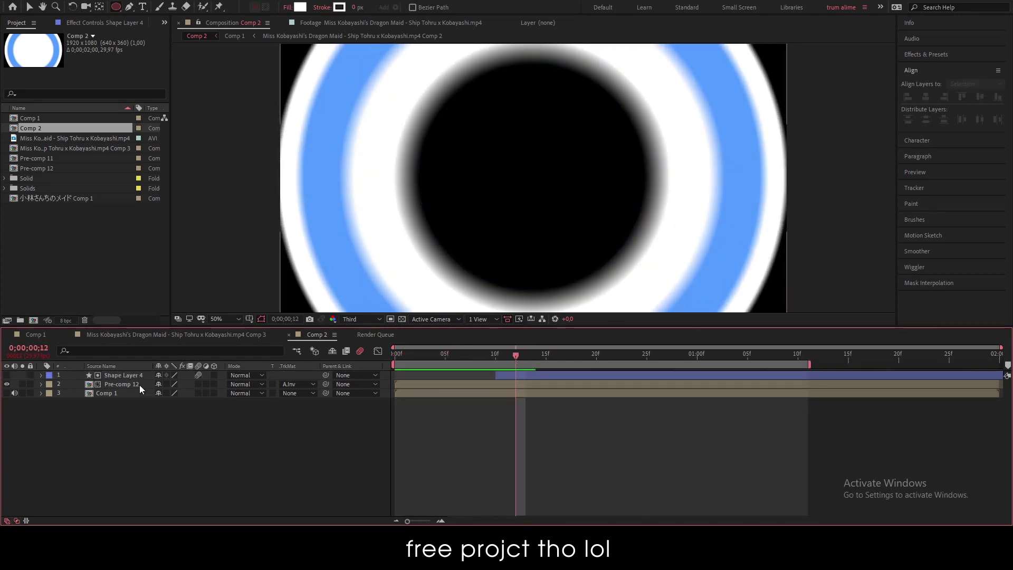
pyautogui.click(139, 384)
pyautogui.keyDown('ctrl'); pyautogui.click(138, 376); pyautogui.keyUp('ctrl')
pyautogui.press('s')
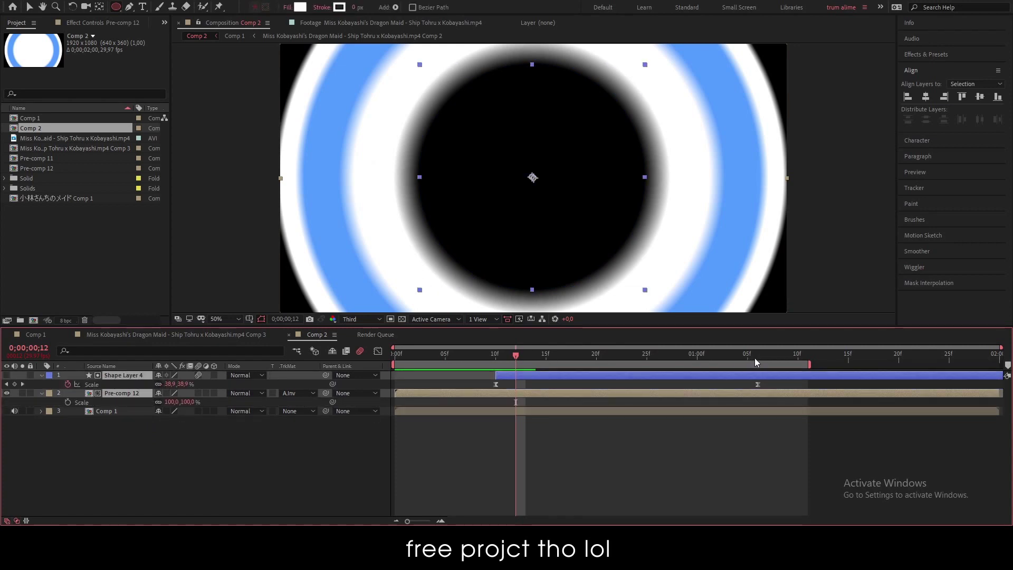
pyautogui.moveTo(758, 354); pyautogui.dragTo(505, 372)
# Add Null 17 and parent Shape Layer 4 and Pre-comp 12 to it.
pyautogui.rightClick(229, 478)
pyautogui.moveTo(324, 368)
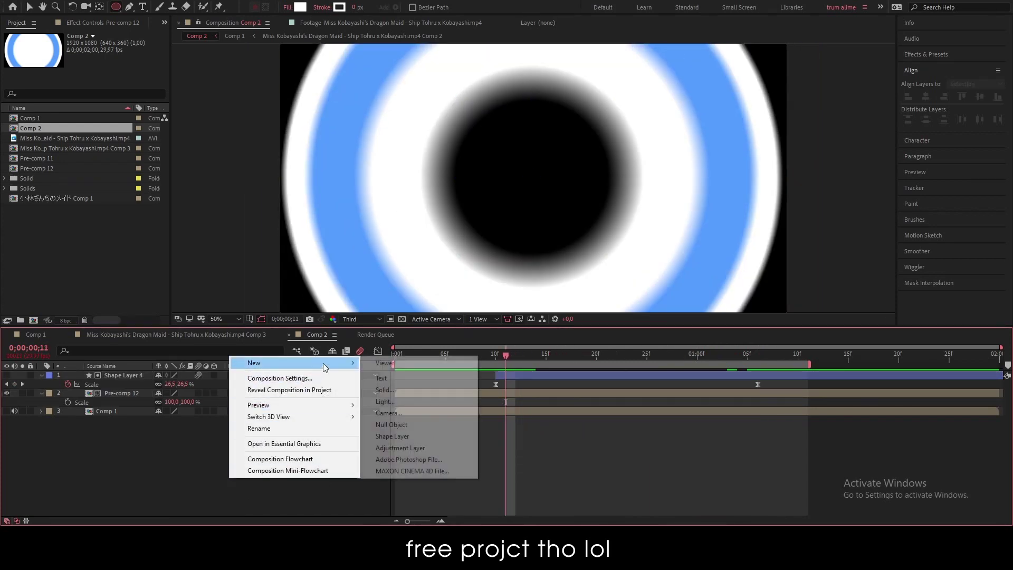
pyautogui.click(402, 425)
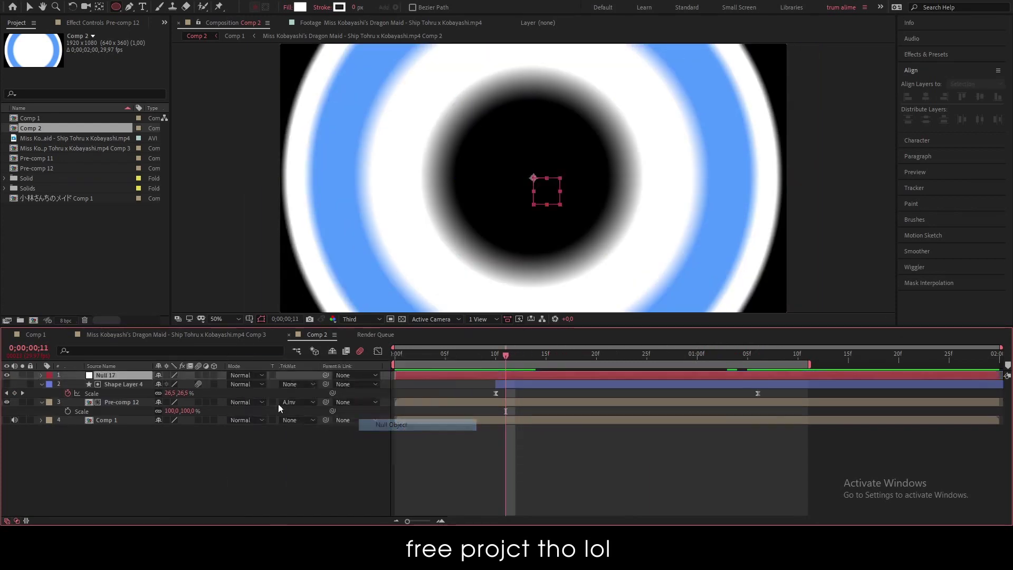
pyautogui.click(111, 385)
pyautogui.keyDown('ctrl'); pyautogui.click(122, 402); pyautogui.keyUp('ctrl')
pyautogui.moveTo(326, 402); pyautogui.dragTo(153, 376)
pyautogui.moveTo(499, 360)
pyautogui.mouseDown()
pyautogui.moveTo(535, 372)
pyautogui.moveTo(495, 390)
pyautogui.mouseUp()
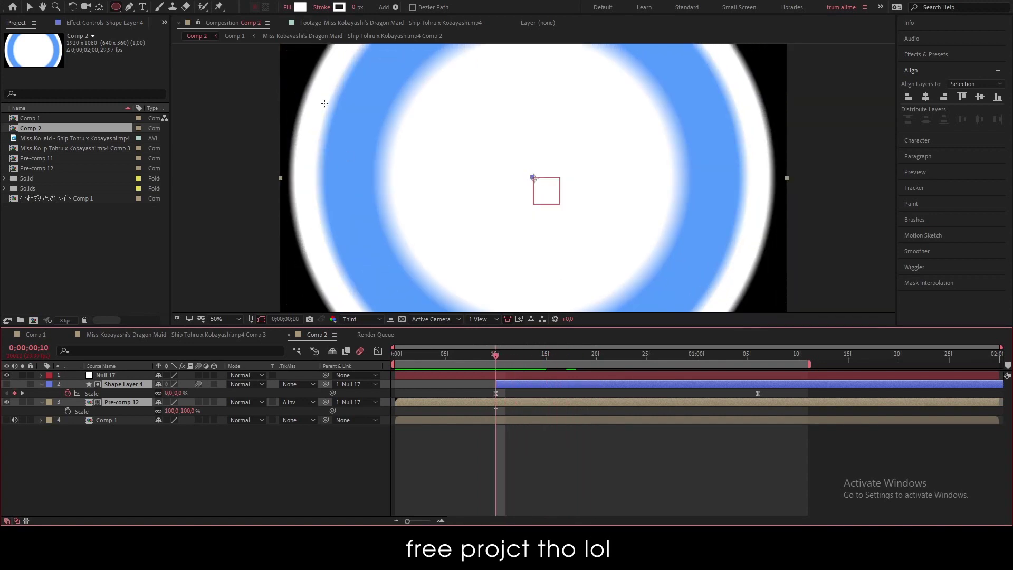
# Scale Null 17 to 124% and scrub back through the frames to check.
pyautogui.click(121, 375)
pyautogui.press('s')
pyautogui.moveTo(170, 384); pyautogui.dragTo(186, 384)
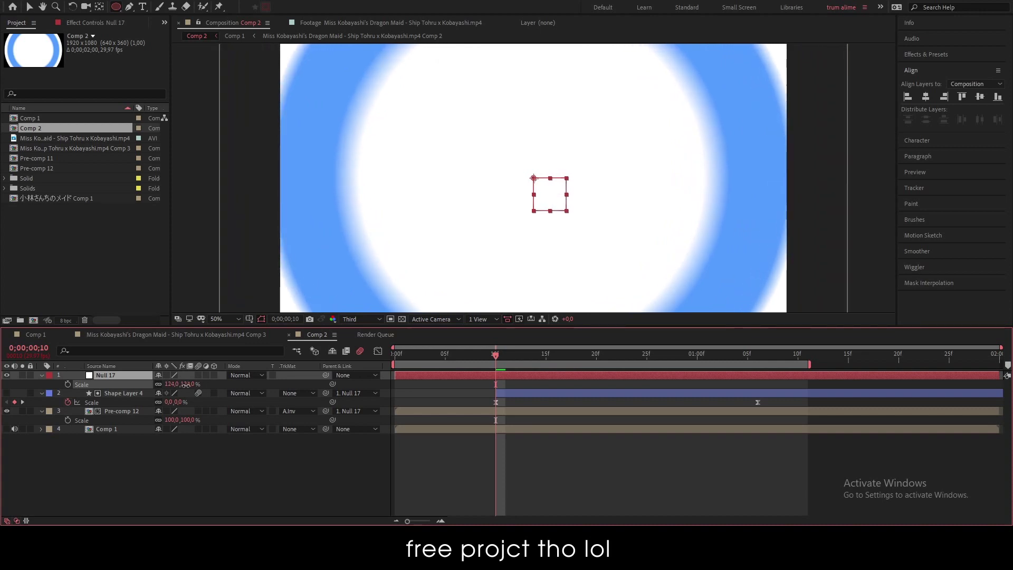
pyautogui.moveTo(493, 356)
pyautogui.mouseDown()
pyautogui.moveTo(522, 375)
pyautogui.moveTo(771, 396)
pyautogui.moveTo(807, 389)
pyautogui.mouseUp()
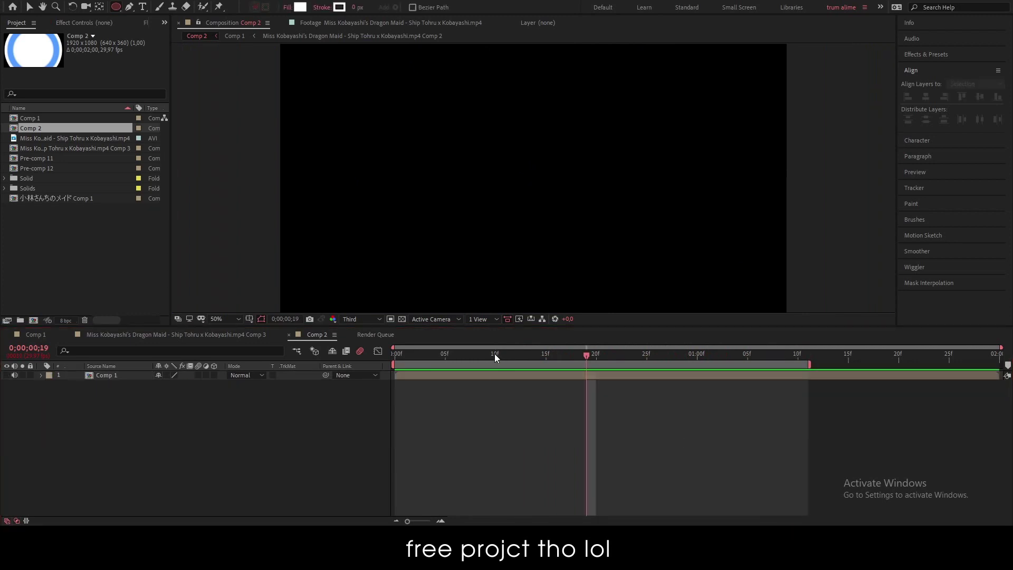
# From frame 0, create a new solid with its colour set to pure white and confirm it.
pyautogui.moveTo(495, 357); pyautogui.dragTo(369, 357)
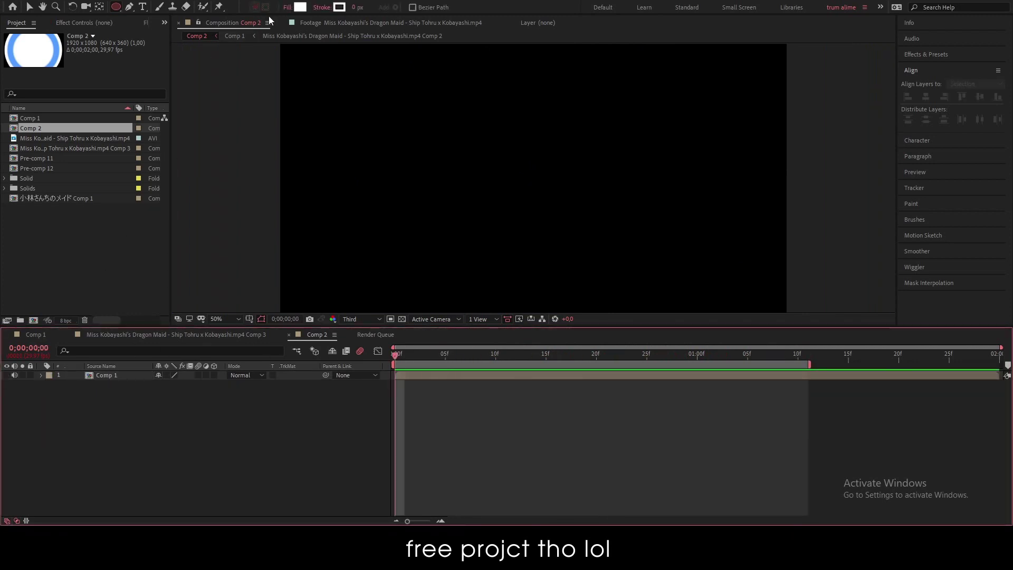
pyautogui.rightClick(161, 455)
pyautogui.moveTo(237, 335)
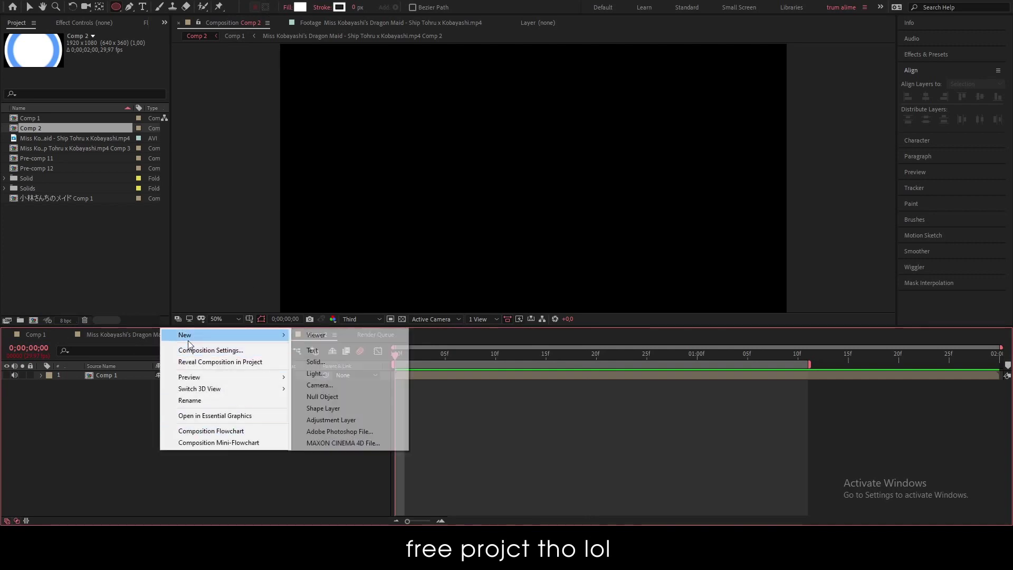
pyautogui.click(319, 364)
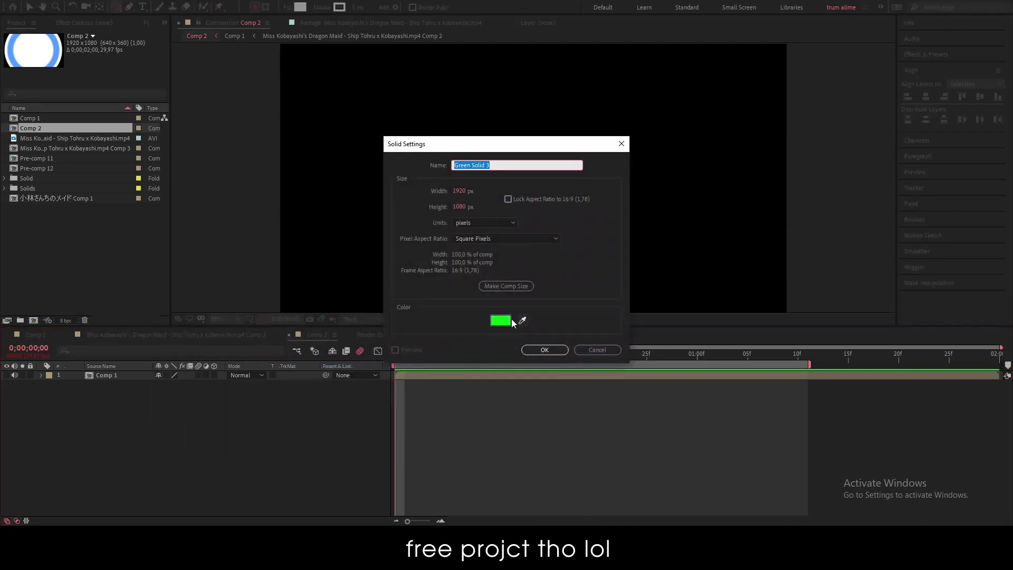
pyautogui.click(498, 321)
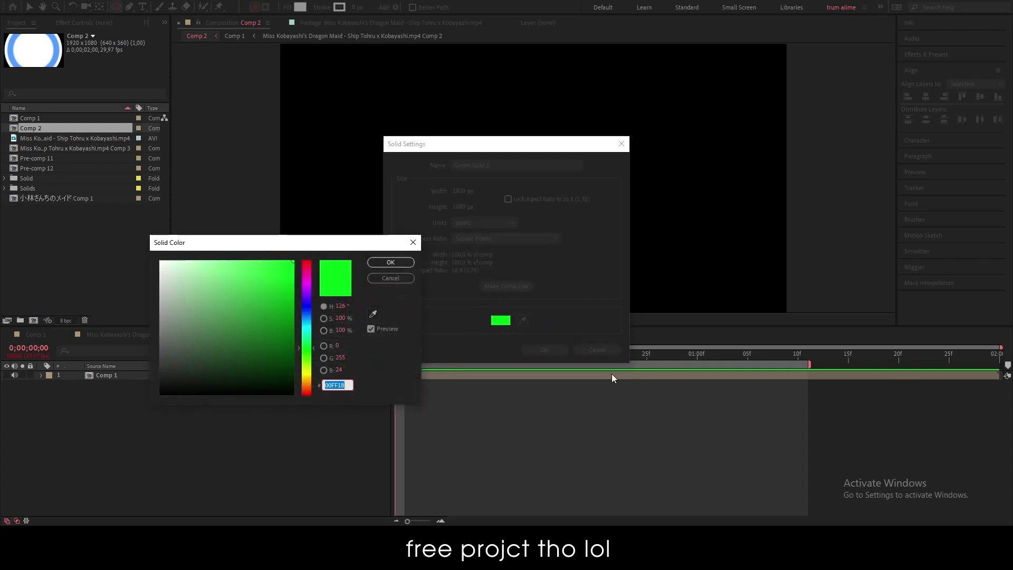
pyautogui.click(221, 312)
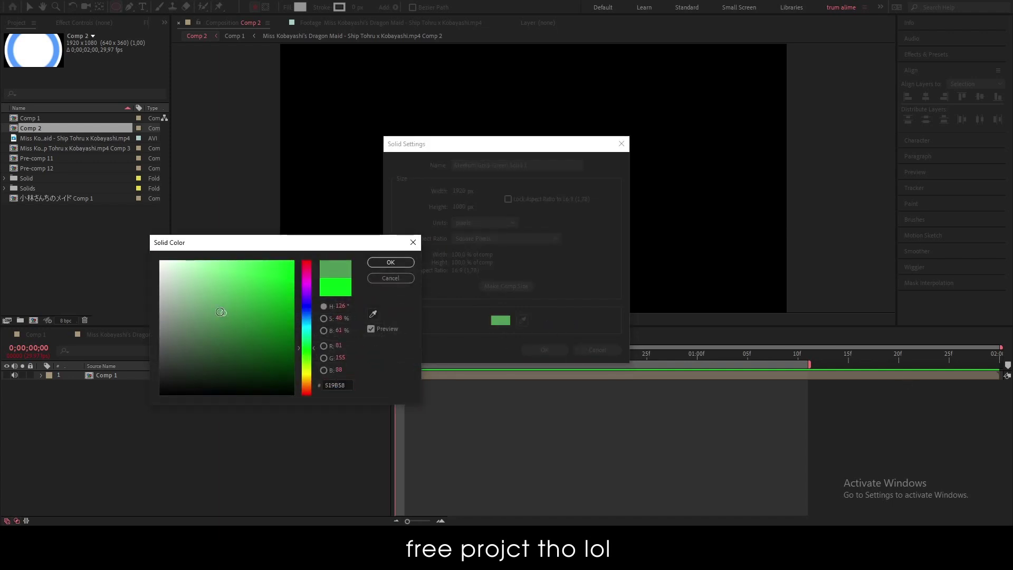
pyautogui.click(304, 283)
pyautogui.moveTo(170, 290); pyautogui.dragTo(160, 261)
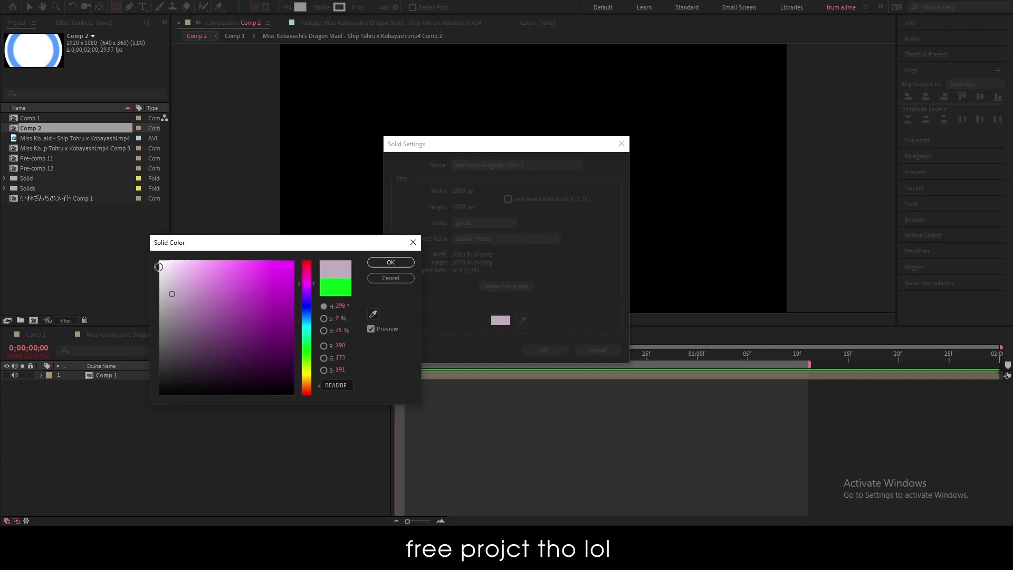
pyautogui.click(379, 262)
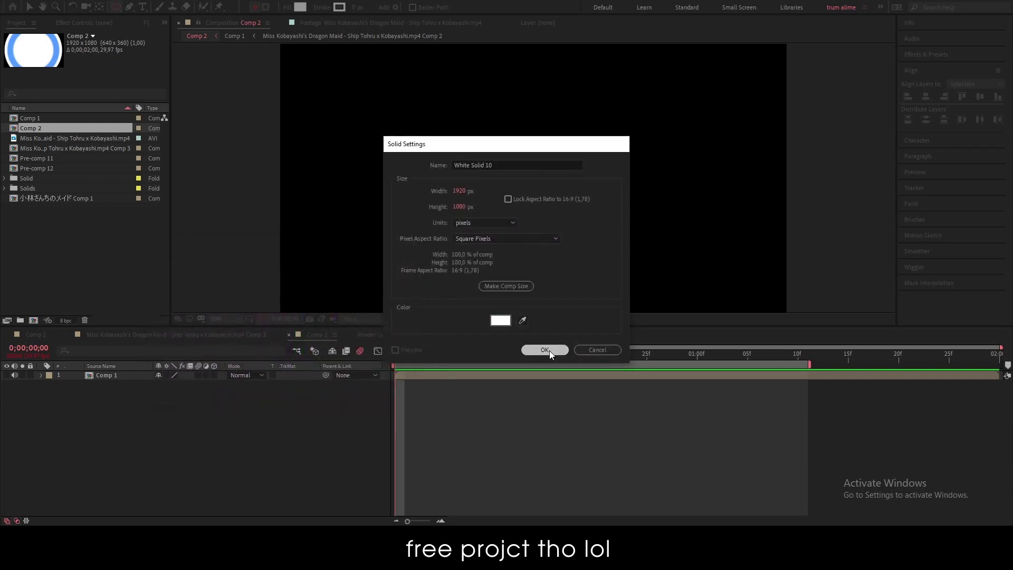
pyautogui.click(545, 350)
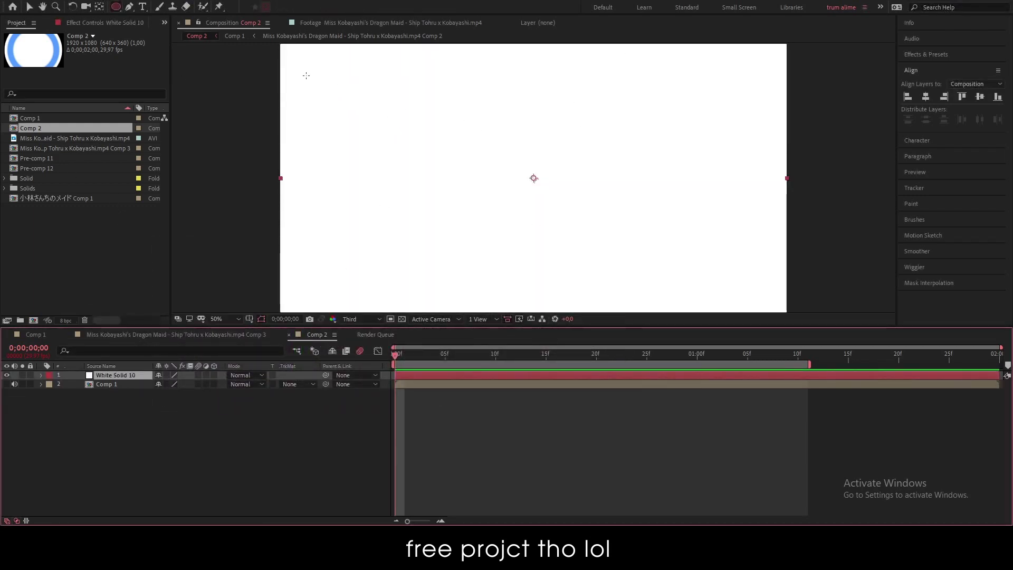
# With snapping on, move White Solid 10's anchor point to its left edge.
pyautogui.click(99, 6)
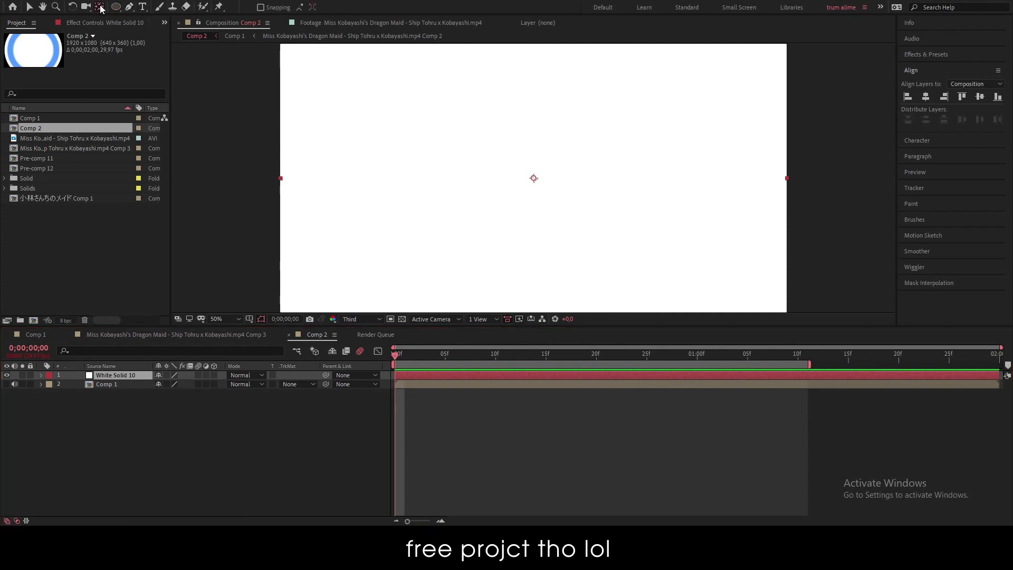
pyautogui.click(261, 7)
pyautogui.moveTo(534, 178); pyautogui.dragTo(281, 178)
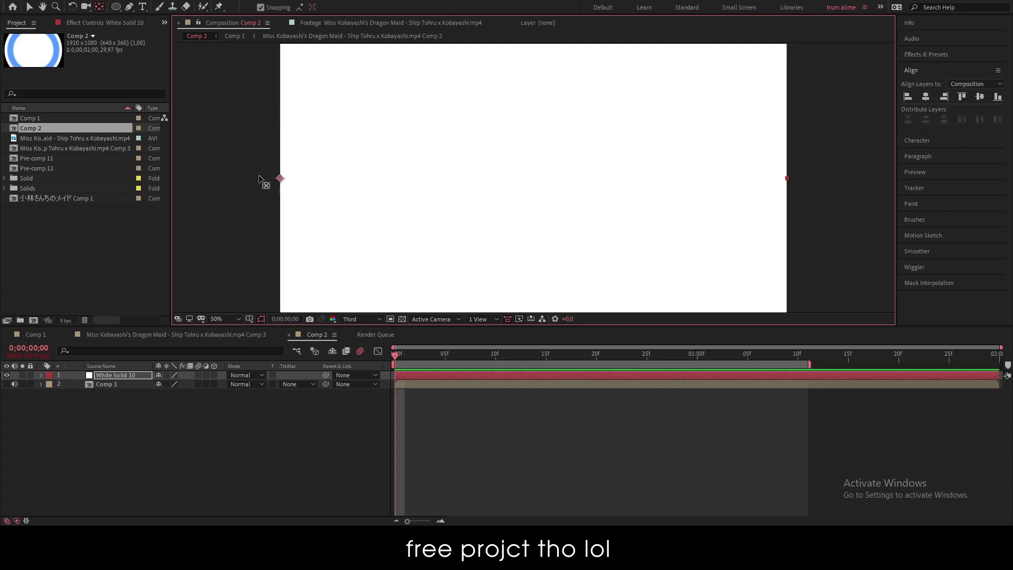
# Keyframe the solid's width Scale from 0% at frame 0 to 100% at about one second, extending the work area.
pyautogui.click(129, 375)
pyautogui.press('s')
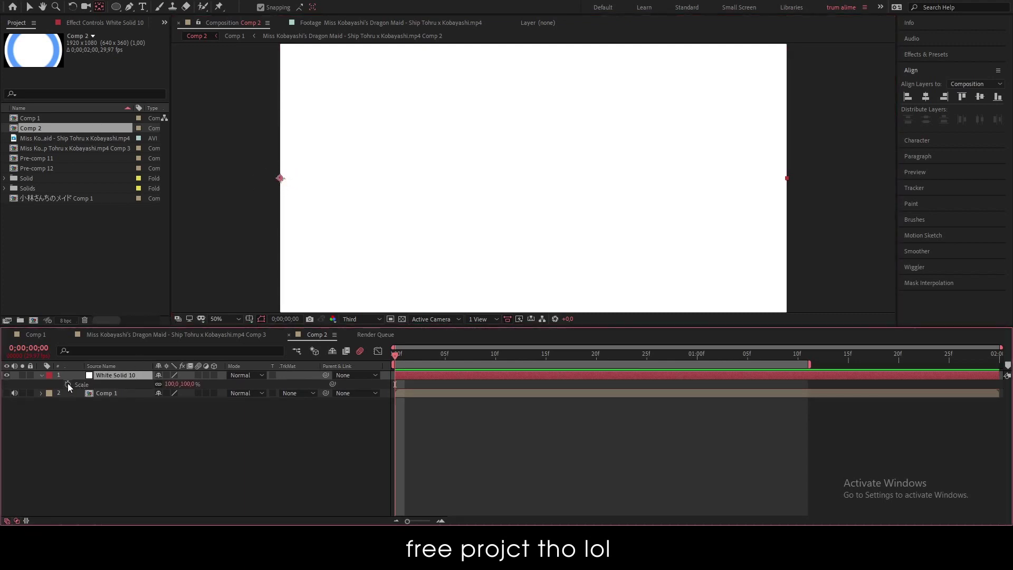
pyautogui.click(69, 384)
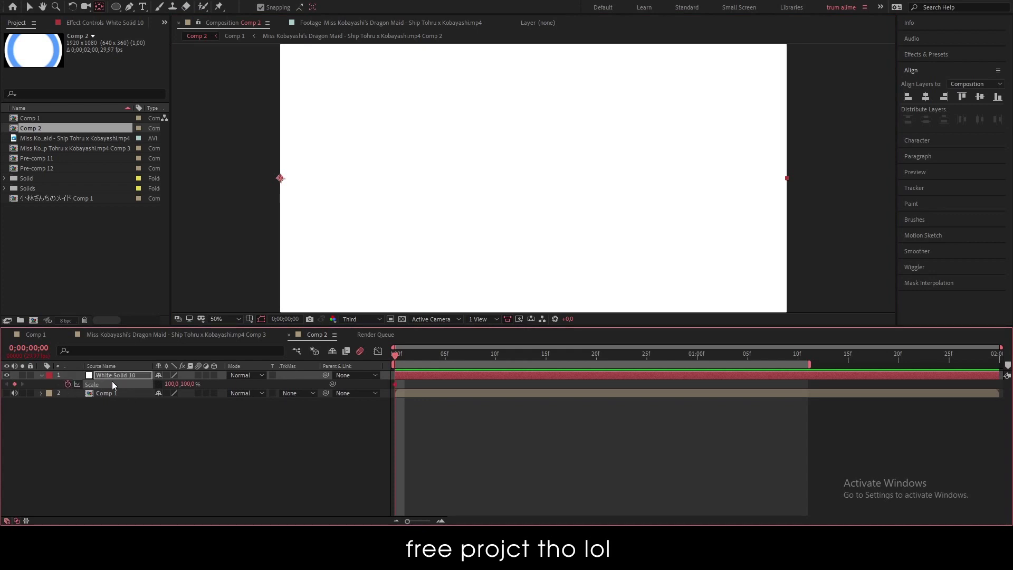
pyautogui.moveTo(394, 384); pyautogui.dragTo(709, 385)
pyautogui.moveTo(189, 384); pyautogui.dragTo(126, 386)
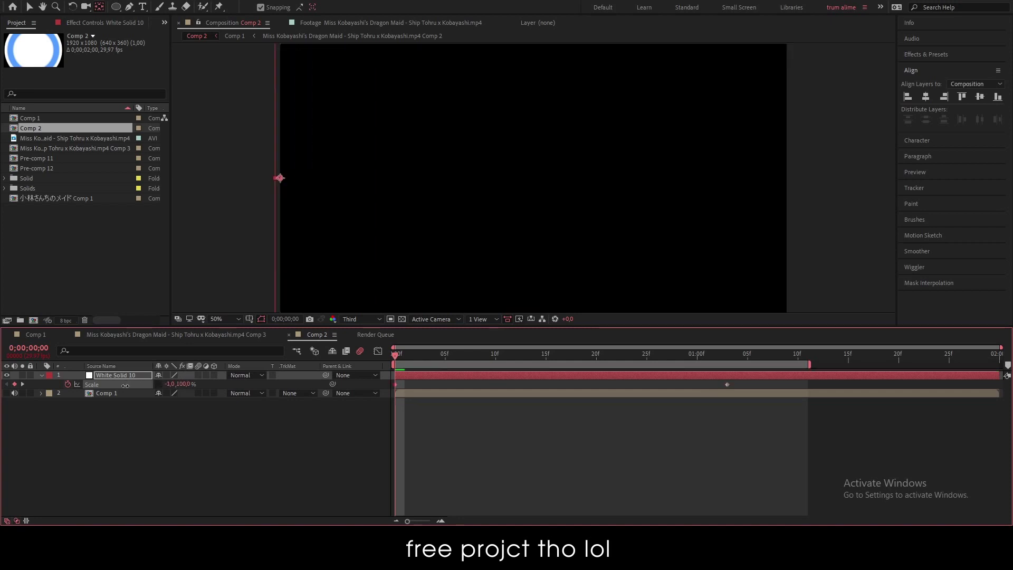
pyautogui.click(170, 385)
pyautogui.write('0')
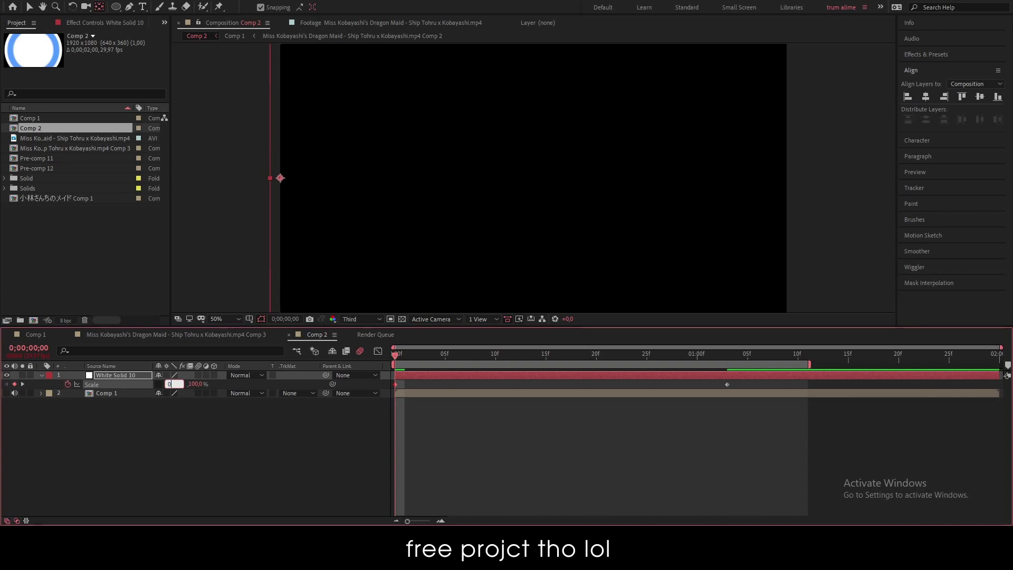
pyautogui.press('Return')
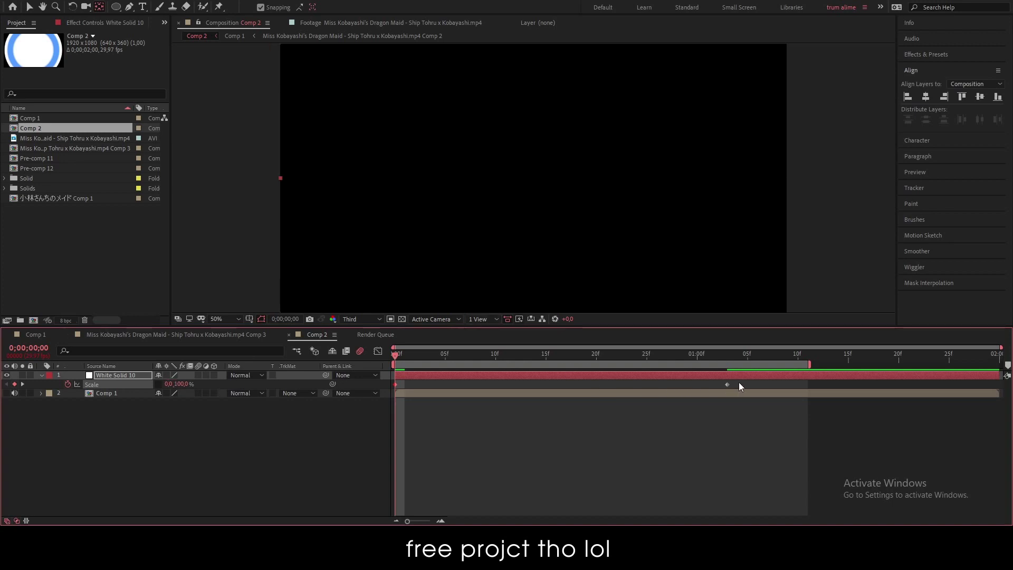
pyautogui.moveTo(810, 365); pyautogui.dragTo(1001, 365)
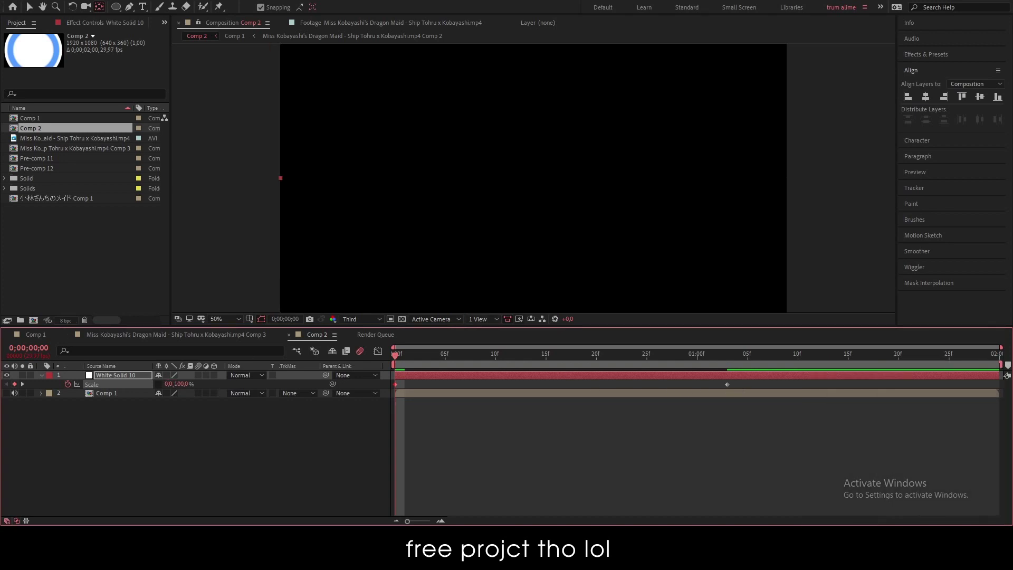
pyautogui.moveTo(739, 382); pyautogui.dragTo(445, 393)
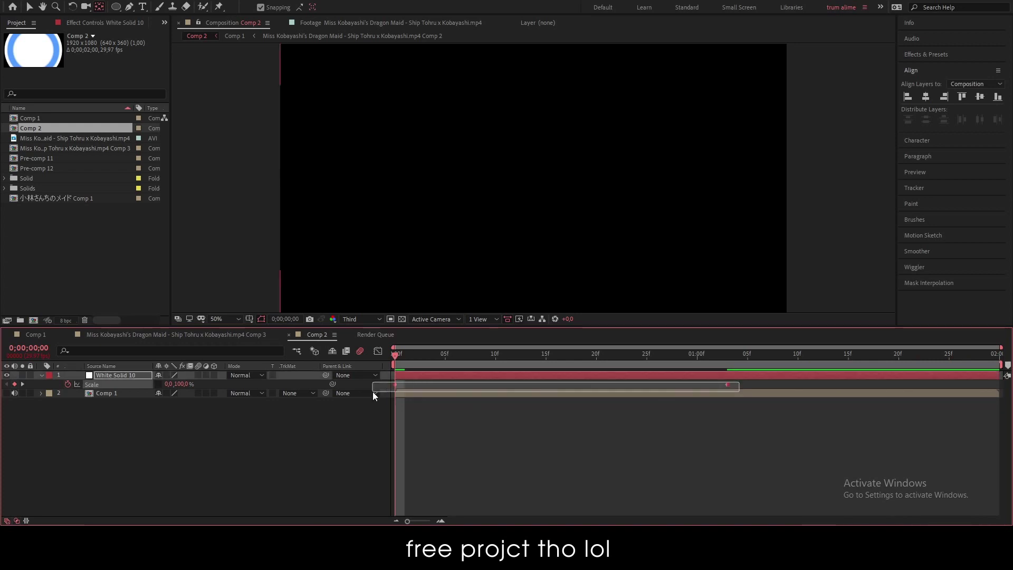
pyautogui.moveTo(373, 392); pyautogui.dragTo(371, 392)
# In the speed graph, give the Scale keyframes a sharp early spike with long ease-out, then preview.
pyautogui.click(378, 351)
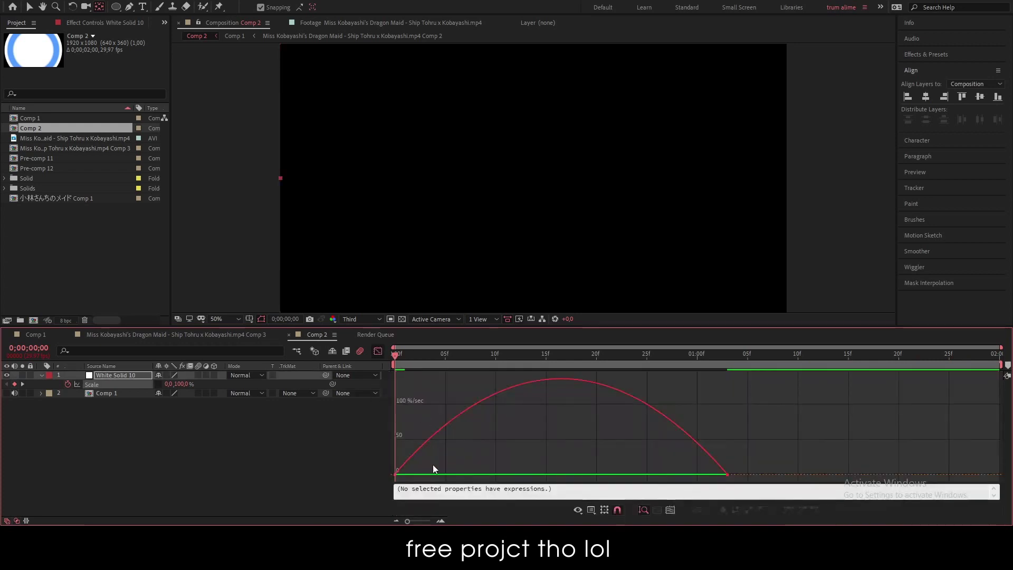
pyautogui.moveTo(433, 465); pyautogui.dragTo(385, 479)
pyautogui.moveTo(461, 472); pyautogui.dragTo(387, 476)
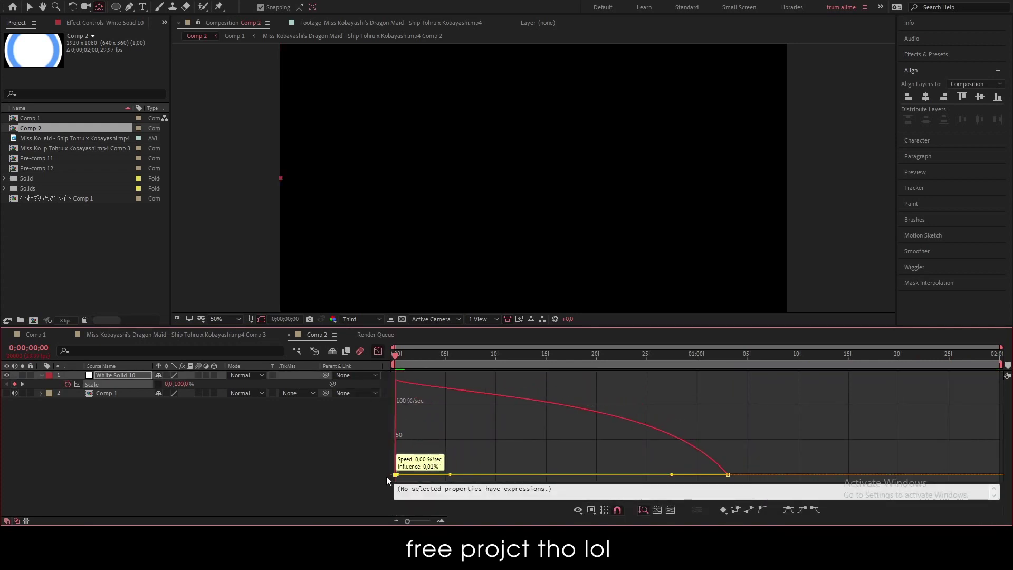
pyautogui.click(721, 478)
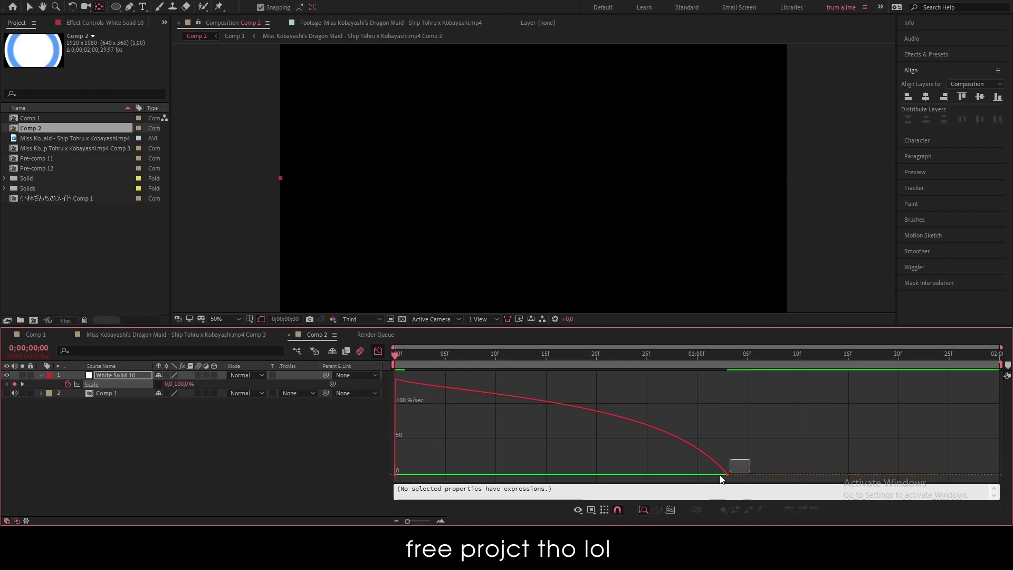
pyautogui.click(662, 479)
pyautogui.moveTo(666, 479); pyautogui.dragTo(499, 474)
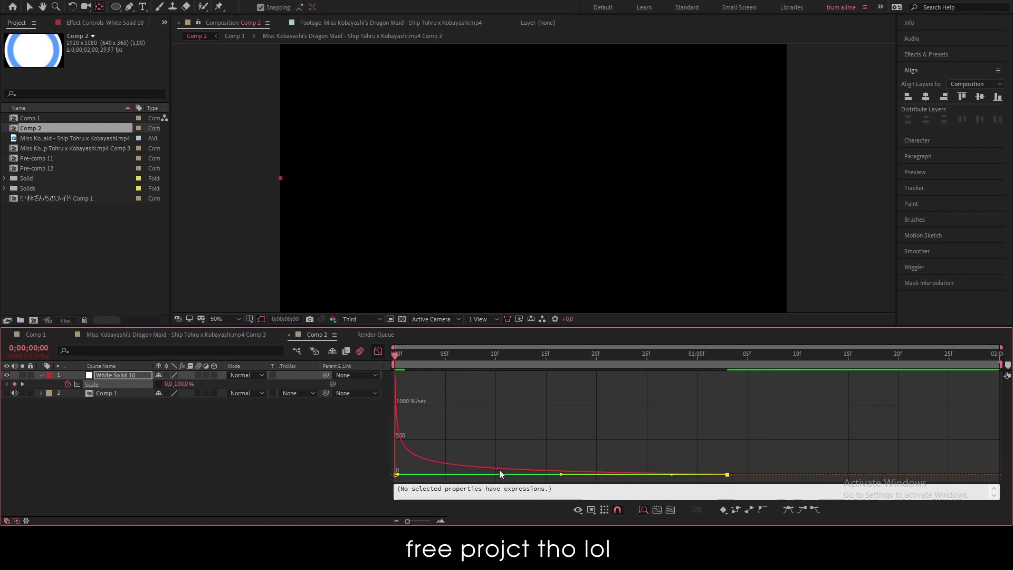
pyautogui.click(378, 351)
pyautogui.press('space')
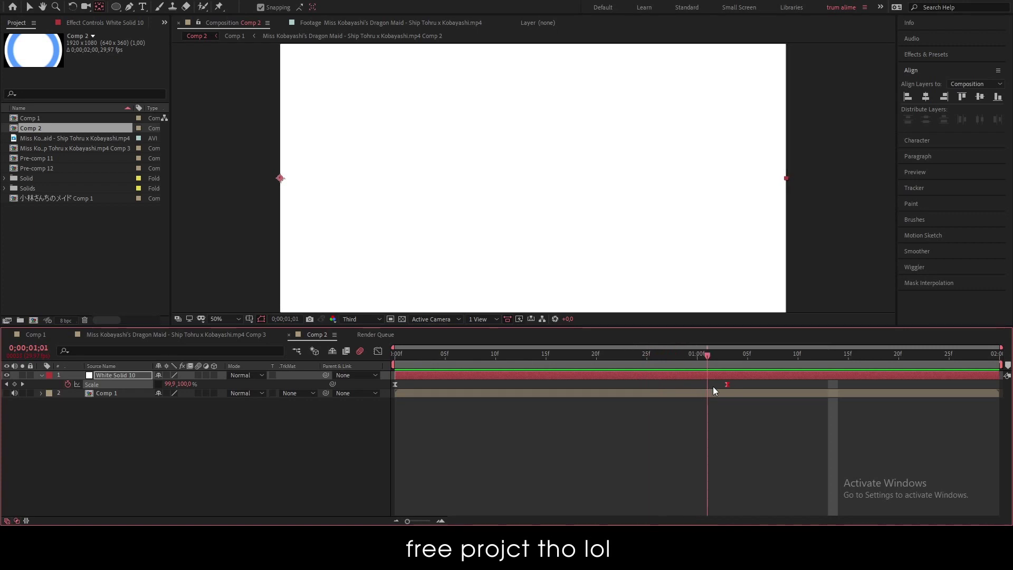
# Add a Position keyframe at the Scale keyframe and slide the solid to the right edge on the last frame.
pyautogui.press('space')
pyautogui.press('pagedown')
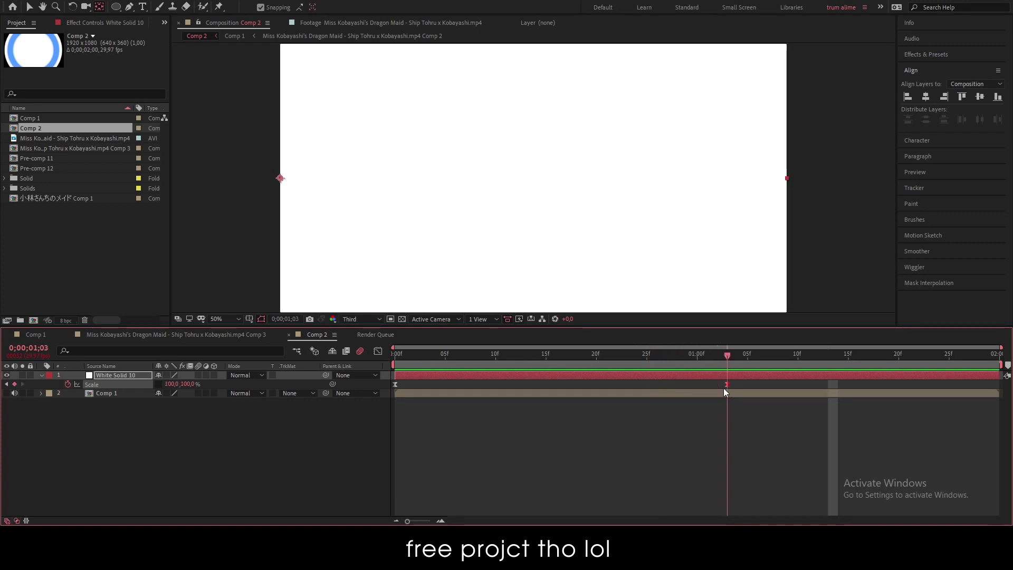
pyautogui.press('p')
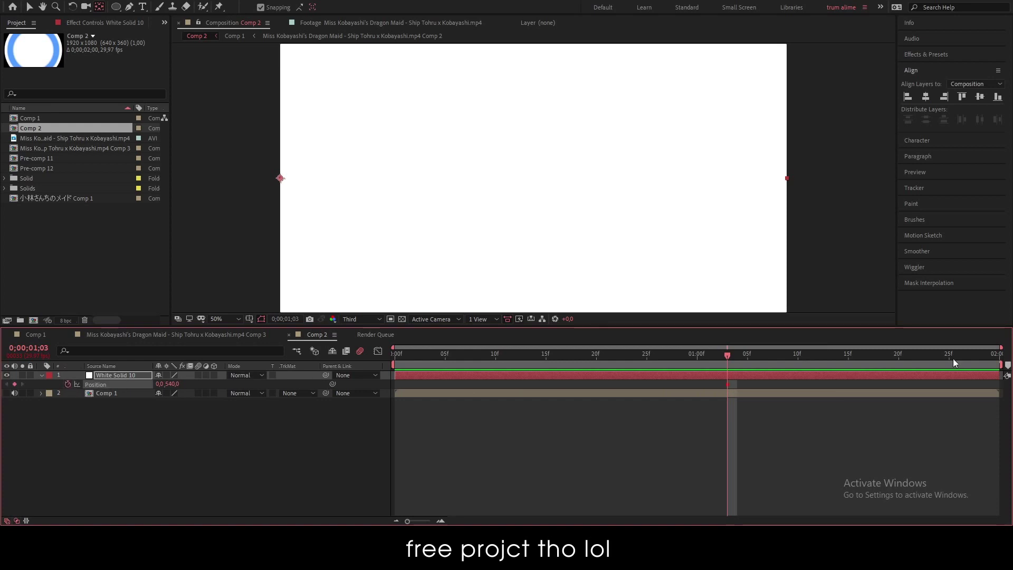
pyautogui.press('p')
pyautogui.press('u')
pyautogui.moveTo(941, 359); pyautogui.dragTo(989, 359)
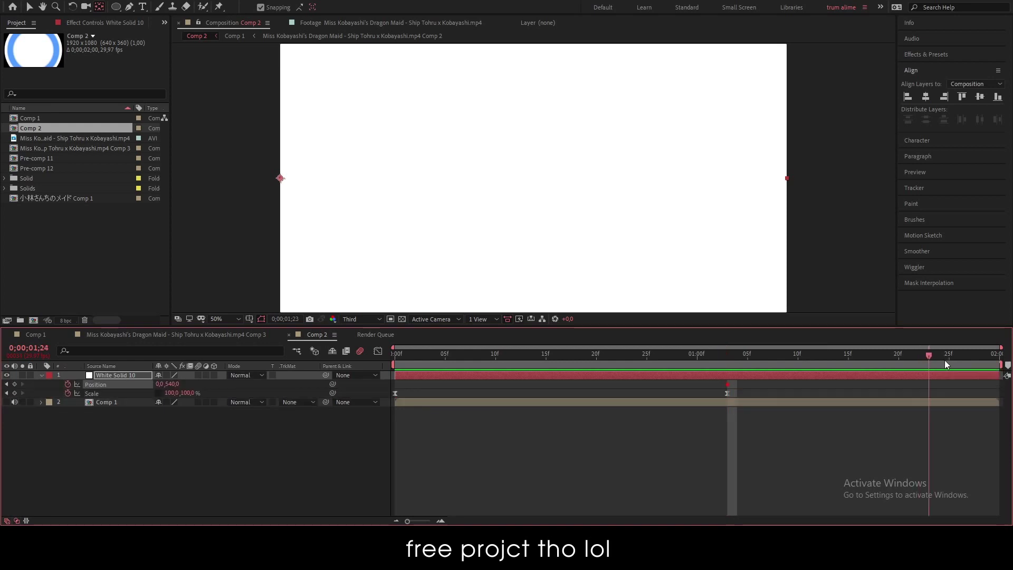
pyautogui.moveTo(160, 384); pyautogui.dragTo(1010, 390)
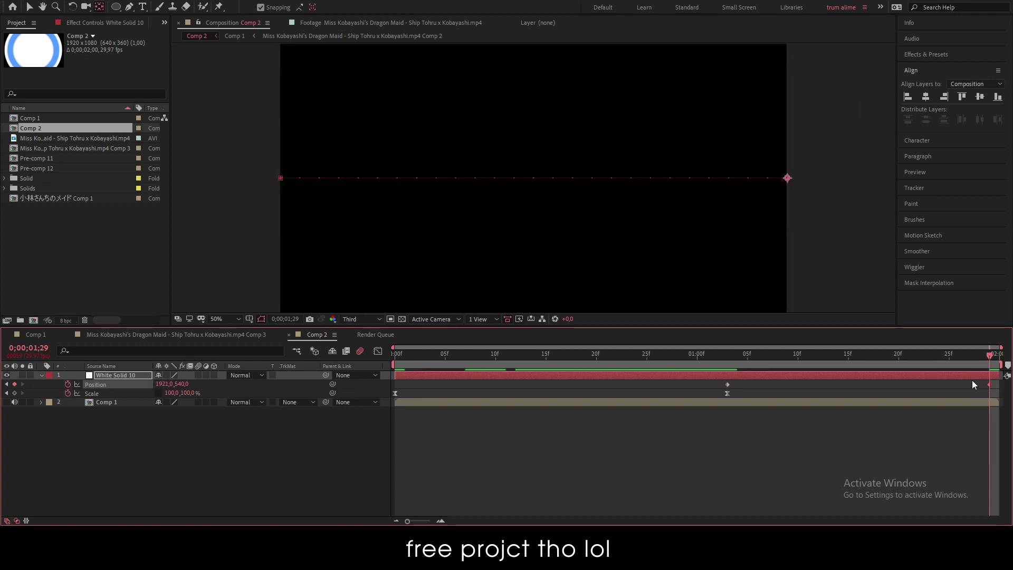
pyautogui.moveTo(1010, 390); pyautogui.dragTo(1001, 387)
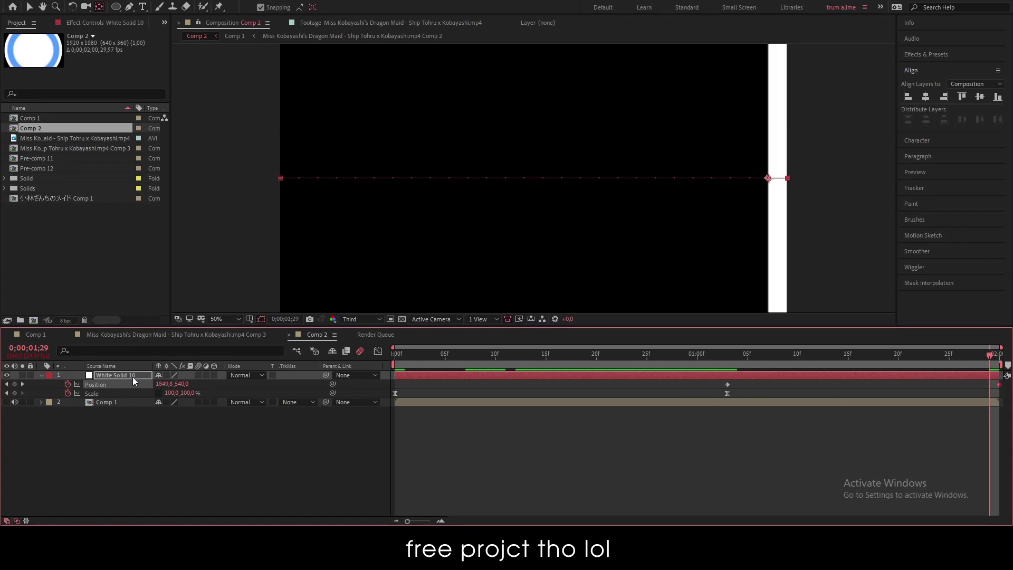
# Easy-ease the white solid's Position keyframes so the slide bursts fast, then slows into the last key.
pyautogui.click(378, 351)
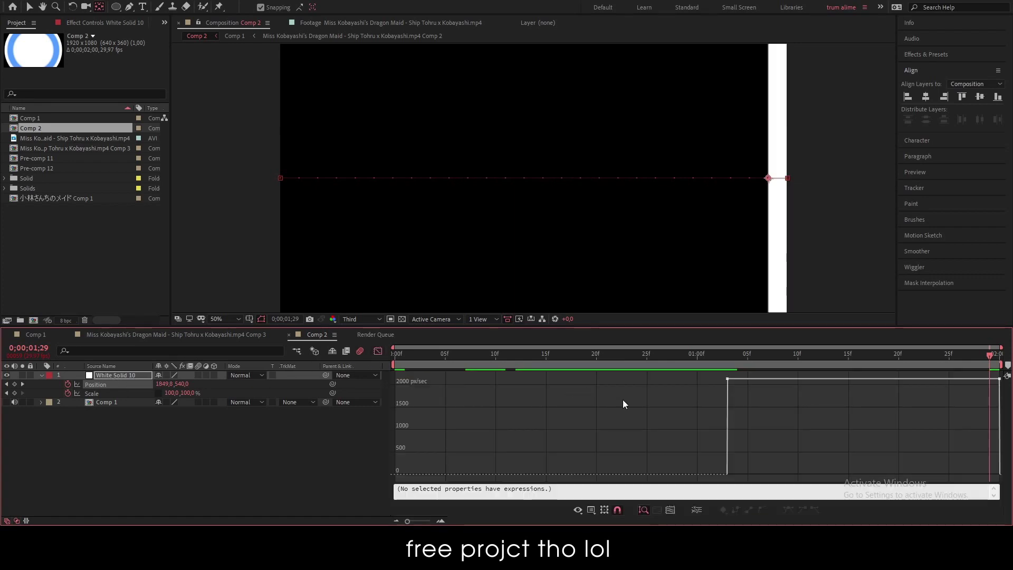
pyautogui.click(137, 384)
pyautogui.press('F9')
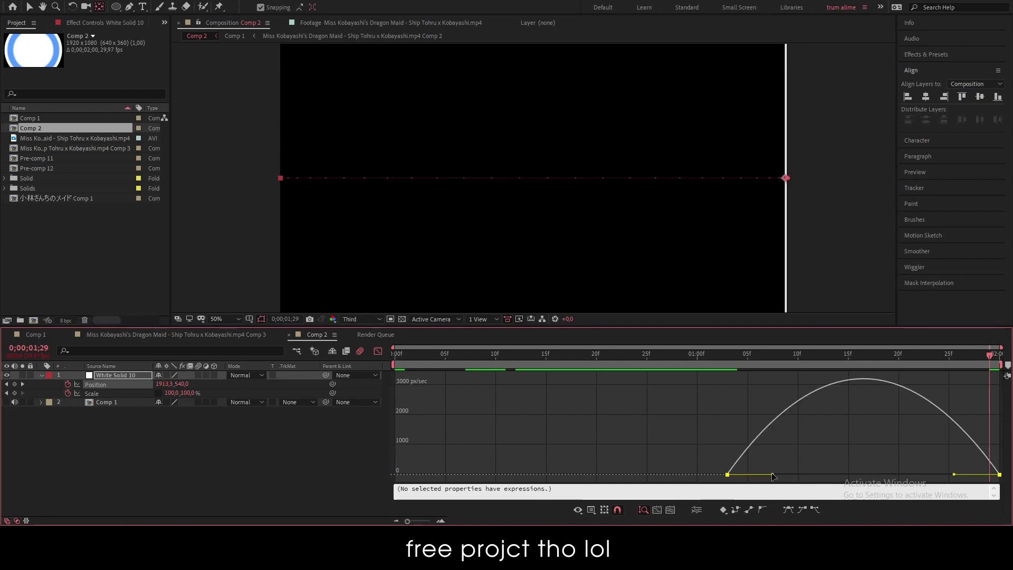
pyautogui.moveTo(772, 477); pyautogui.dragTo(729, 475)
pyautogui.click(957, 474)
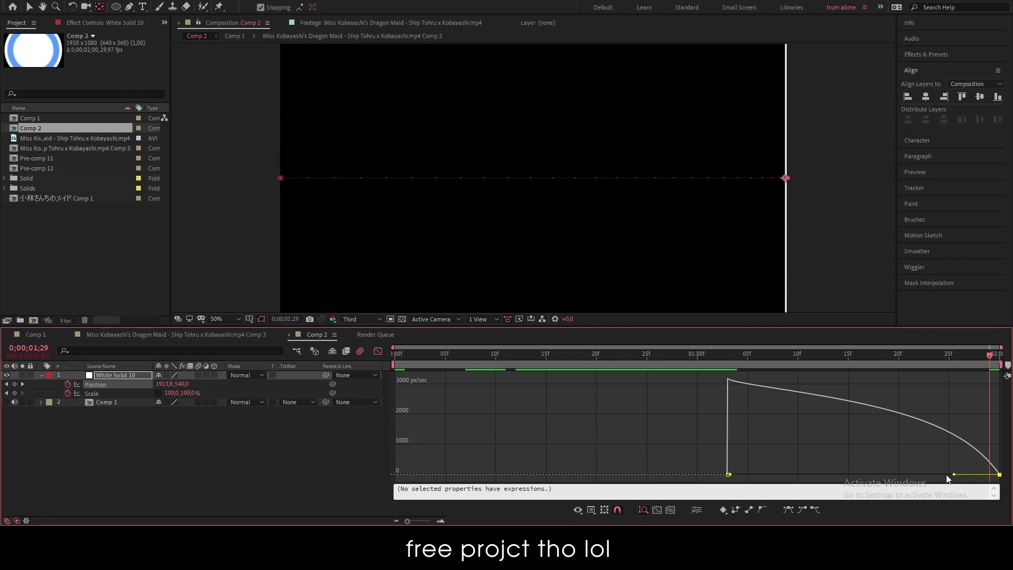
pyautogui.moveTo(955, 464); pyautogui.dragTo(767, 472)
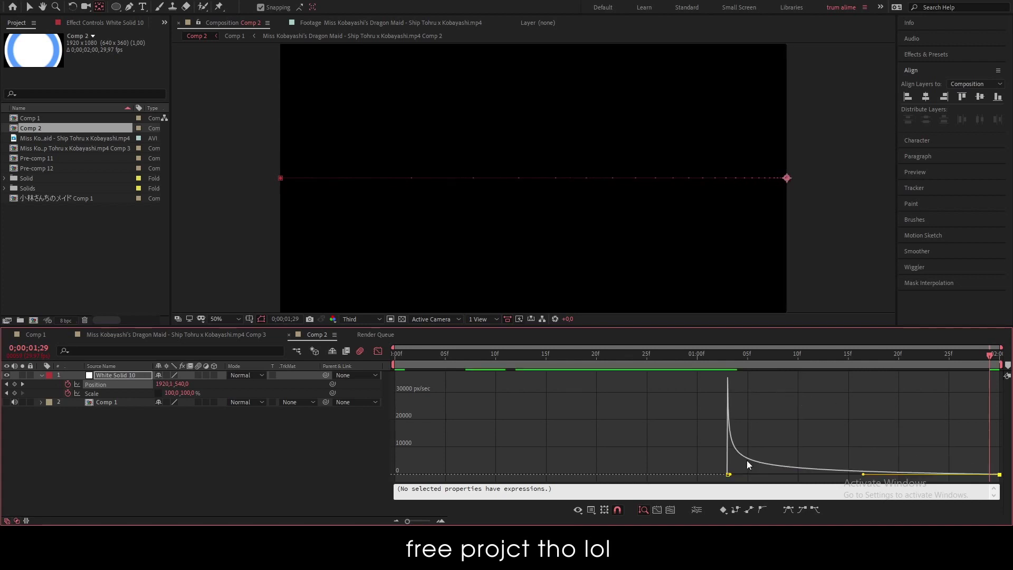
# Enable motion blur on the white solid and preview the slide-off.
pyautogui.click(378, 351)
pyautogui.moveTo(551, 367); pyautogui.dragTo(878, 433)
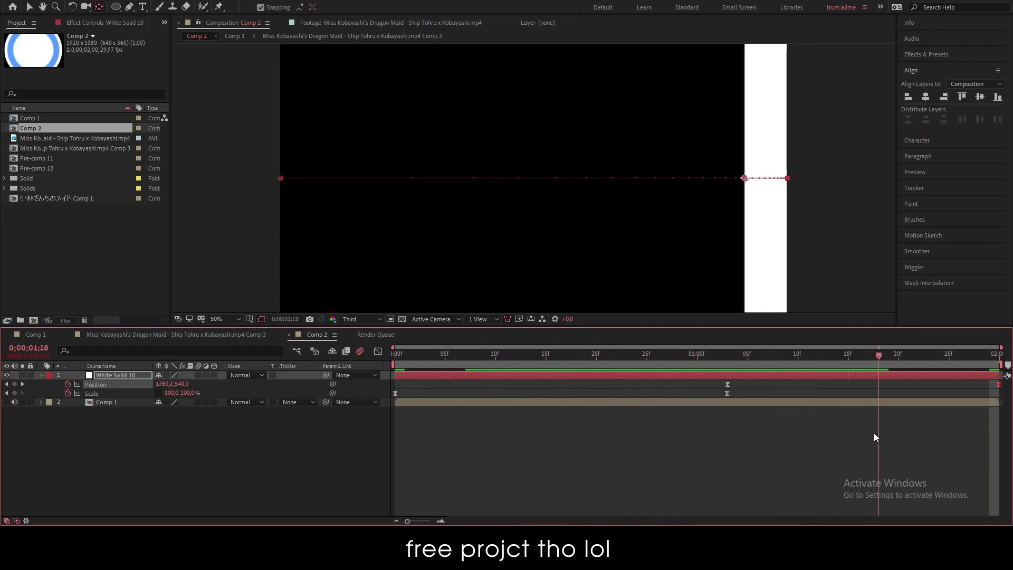
pyautogui.click(199, 375)
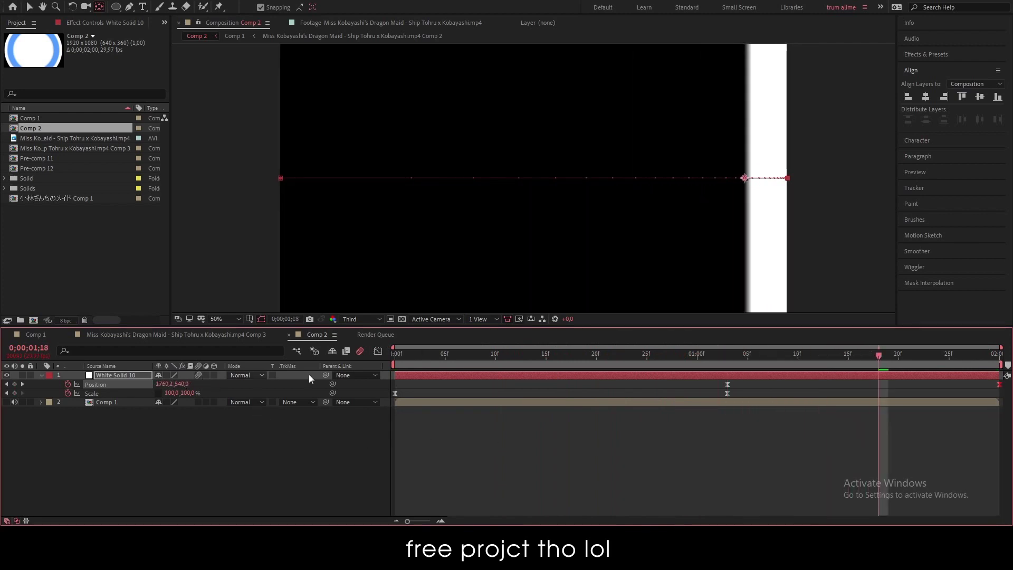
pyautogui.press('space')
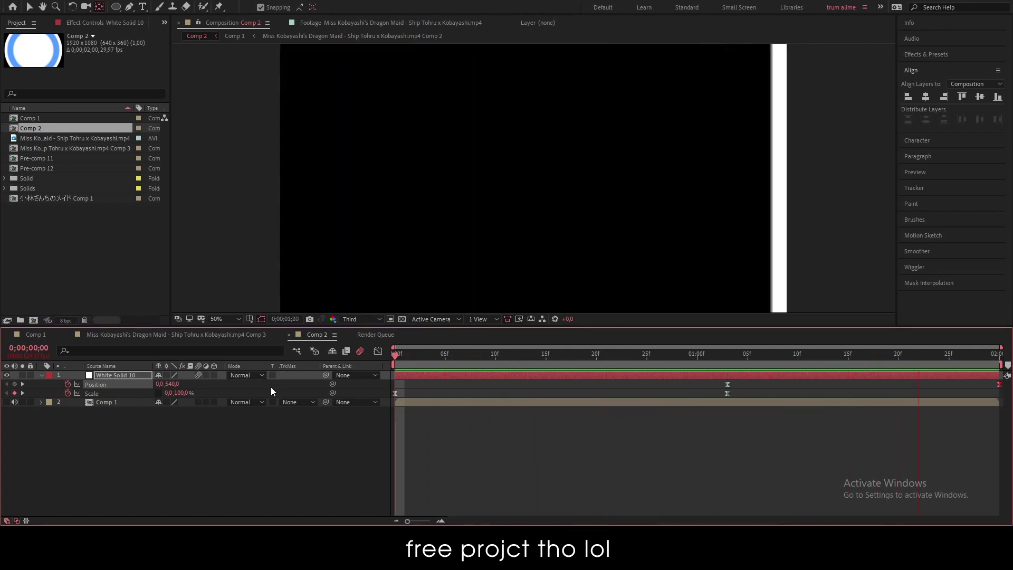
# Shift the white solid's Position keyframes earlier to speed up the wipe, then preview it.
pyautogui.press('space')
pyautogui.click(727, 384)
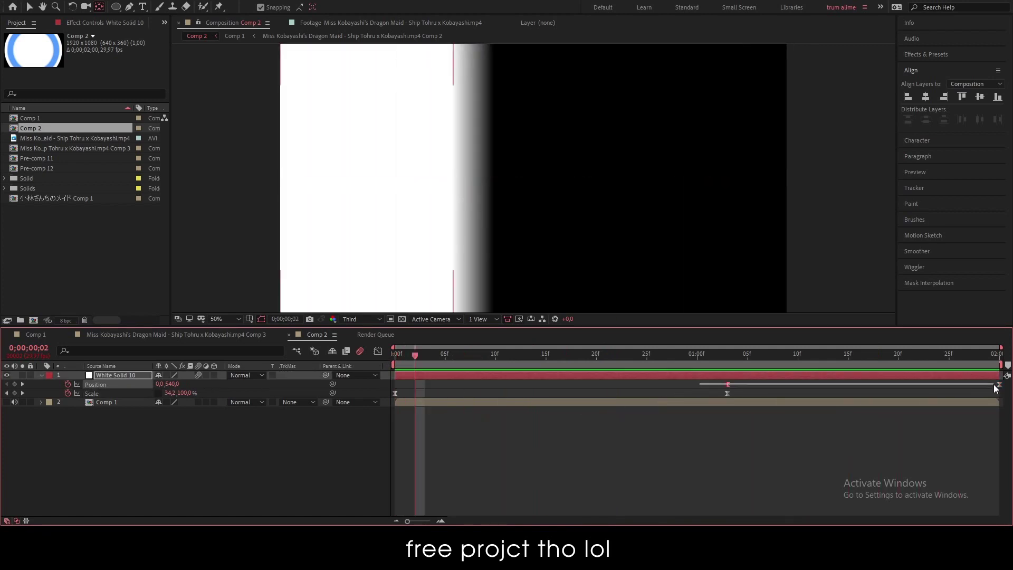
pyautogui.moveTo(1000, 385); pyautogui.dragTo(960, 386)
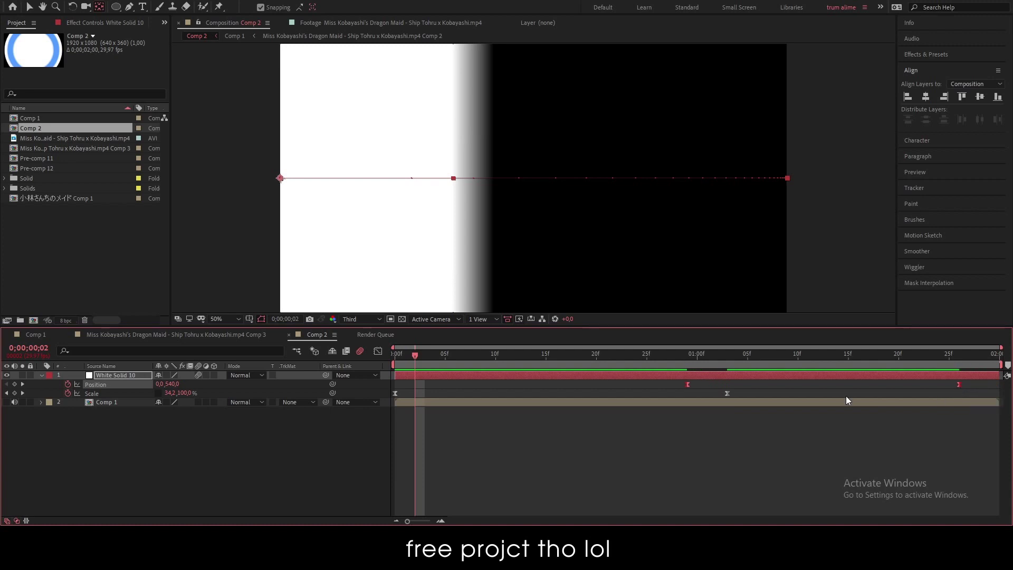
pyautogui.moveTo(727, 394)
pyautogui.mouseDown()
pyautogui.moveTo(616, 398)
pyautogui.moveTo(968, 392)
pyautogui.moveTo(849, 390)
pyautogui.mouseUp()
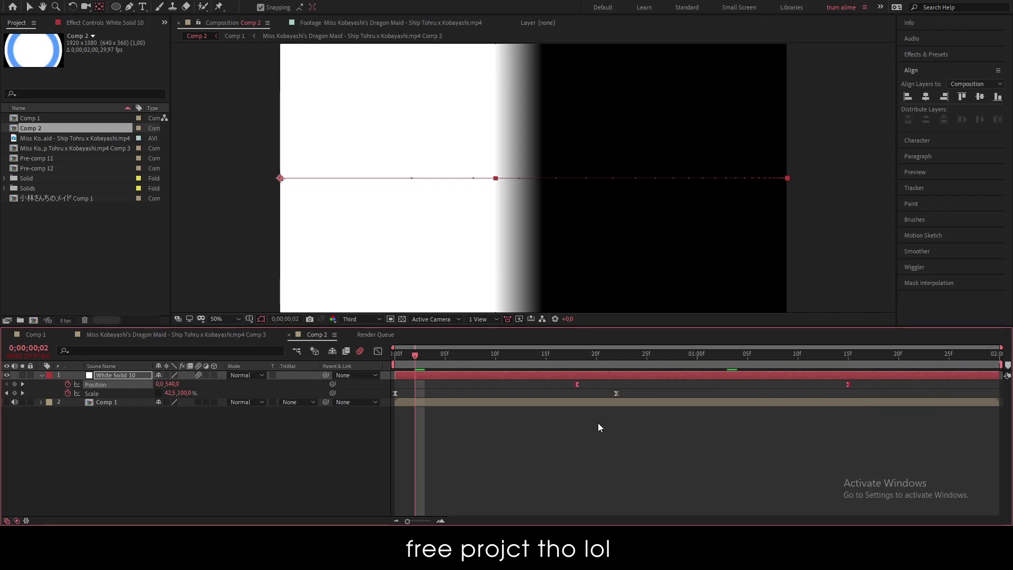
pyautogui.press('space')
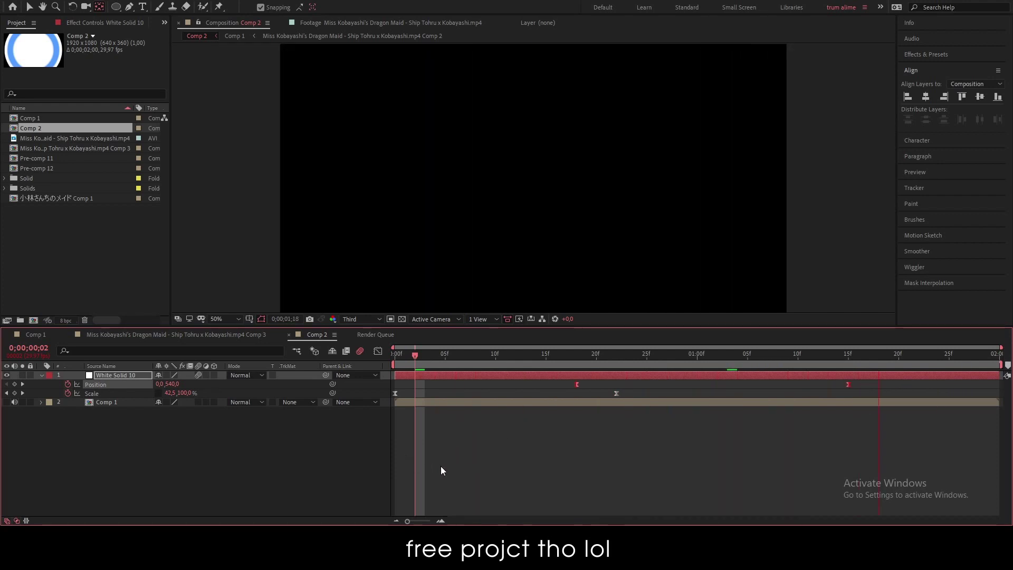
pyautogui.press('space')
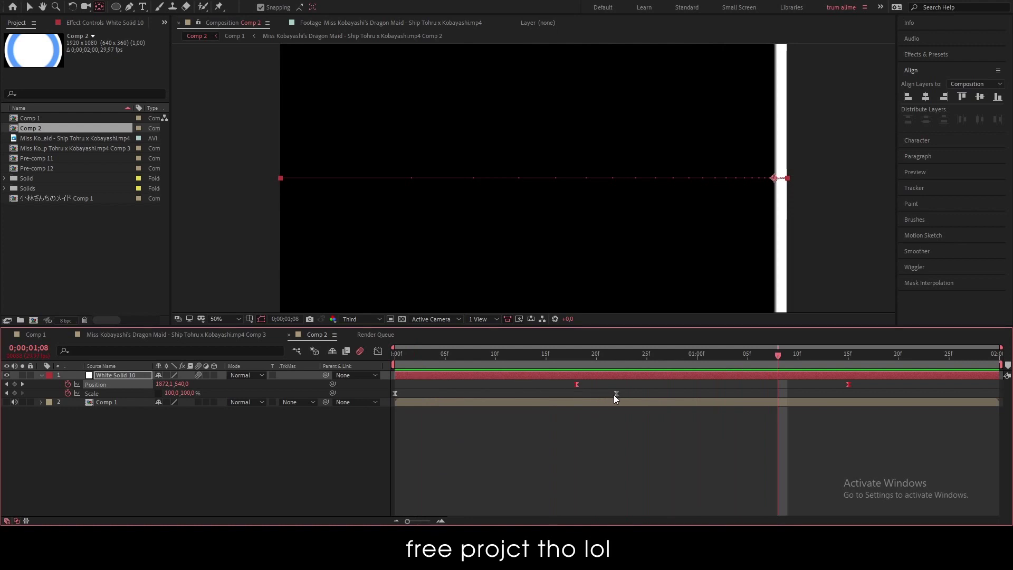
# Move the Scale keyframe to about 14f and the Position keyframes about two frames earlier.
pyautogui.moveTo(613, 395); pyautogui.dragTo(539, 405)
pyautogui.moveTo(615, 393)
pyautogui.mouseDown()
pyautogui.moveTo(535, 393)
pyautogui.moveTo(565, 393)
pyautogui.mouseUp()
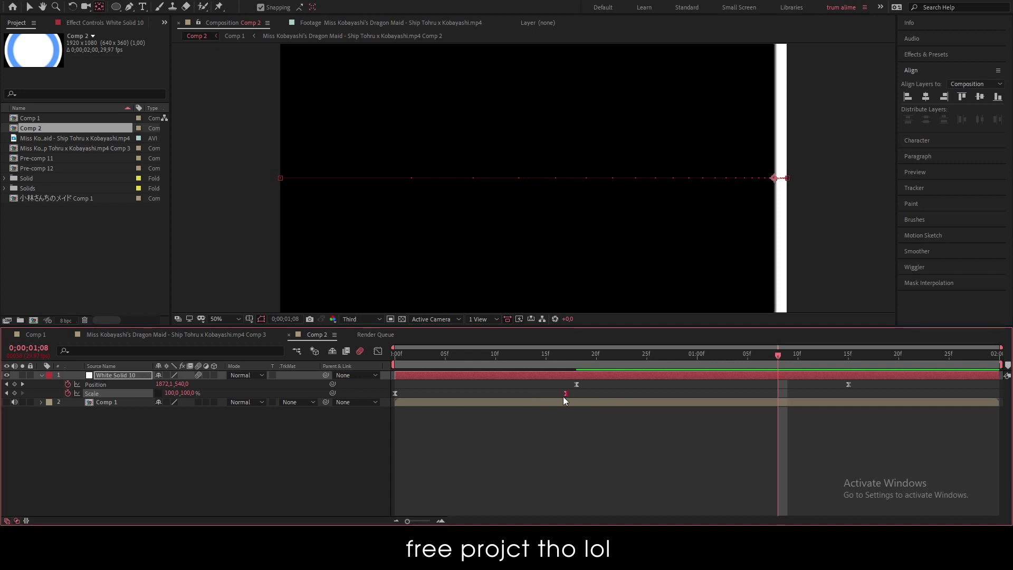
pyautogui.moveTo(883, 387); pyautogui.dragTo(544, 389)
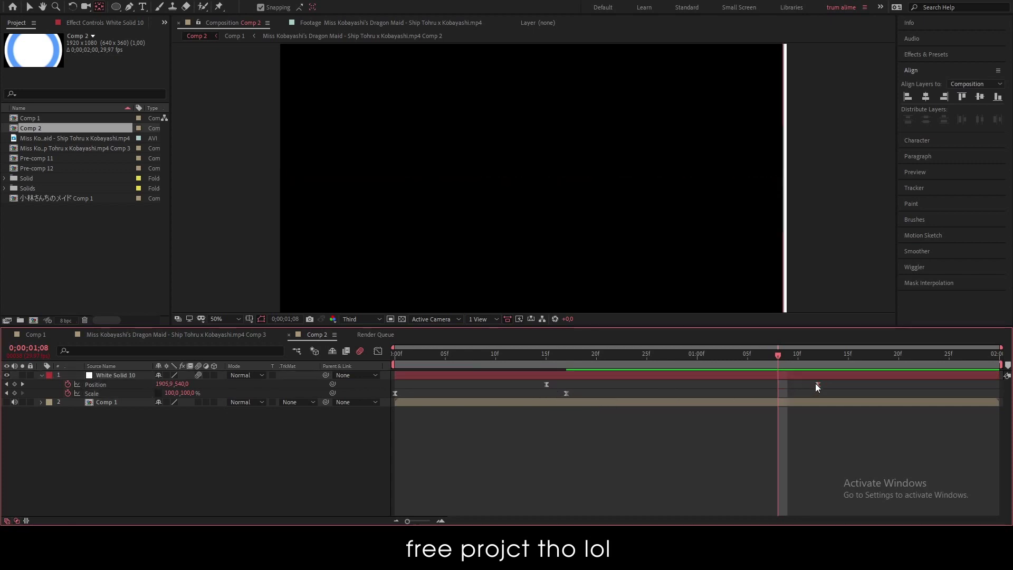
pyautogui.moveTo(817, 384); pyautogui.dragTo(769, 390)
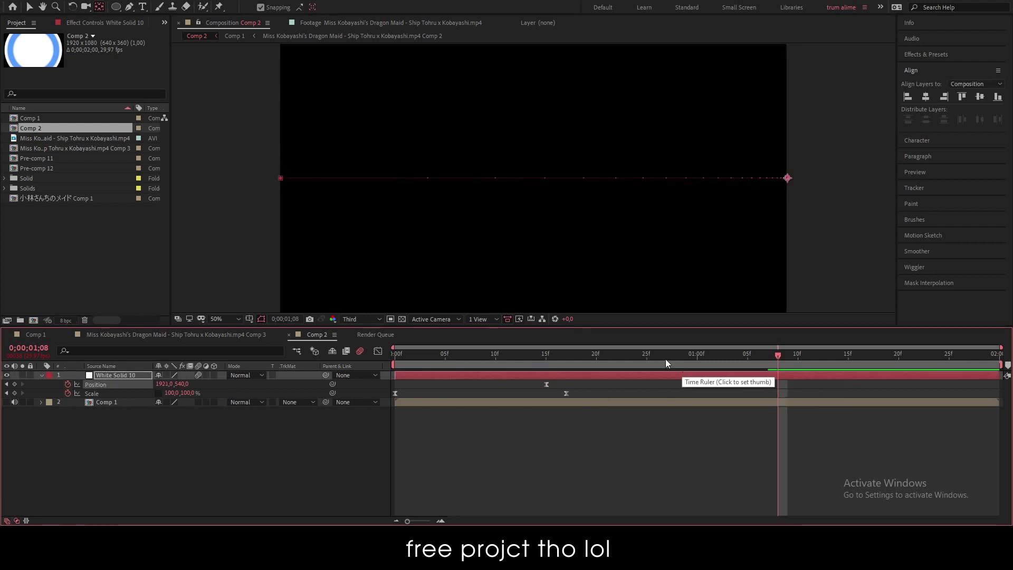
pyautogui.moveTo(666, 355); pyautogui.dragTo(482, 371)
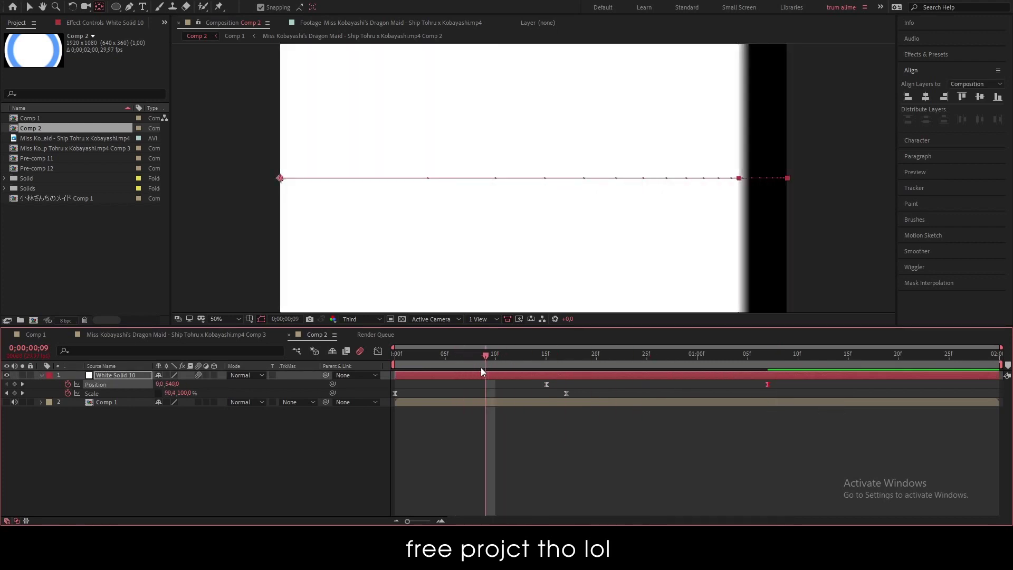
# Duplicate the white solid, recolour the copy light blue 65A3FF, and make it start later.
pyautogui.hotkey('ctrl', 'd')
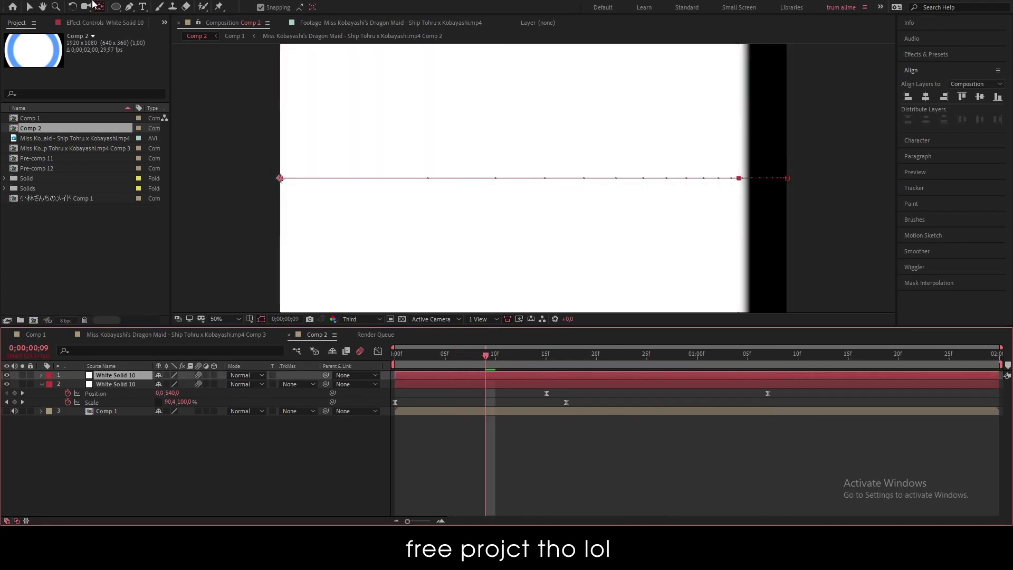
pyautogui.click(94, 4)
pyautogui.click(136, 21)
pyautogui.click(264, 269)
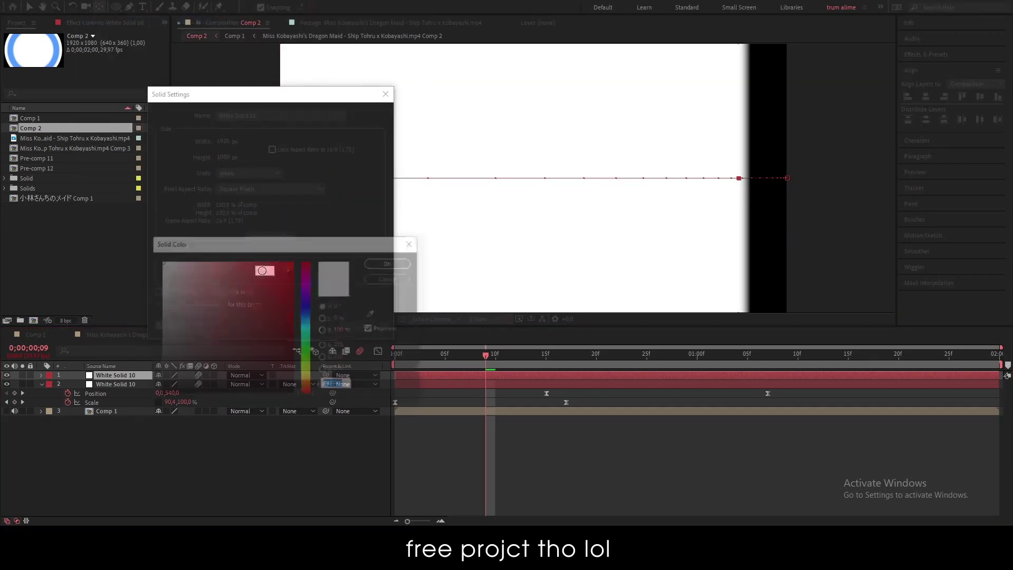
pyautogui.moveTo(308, 280); pyautogui.dragTo(308, 318)
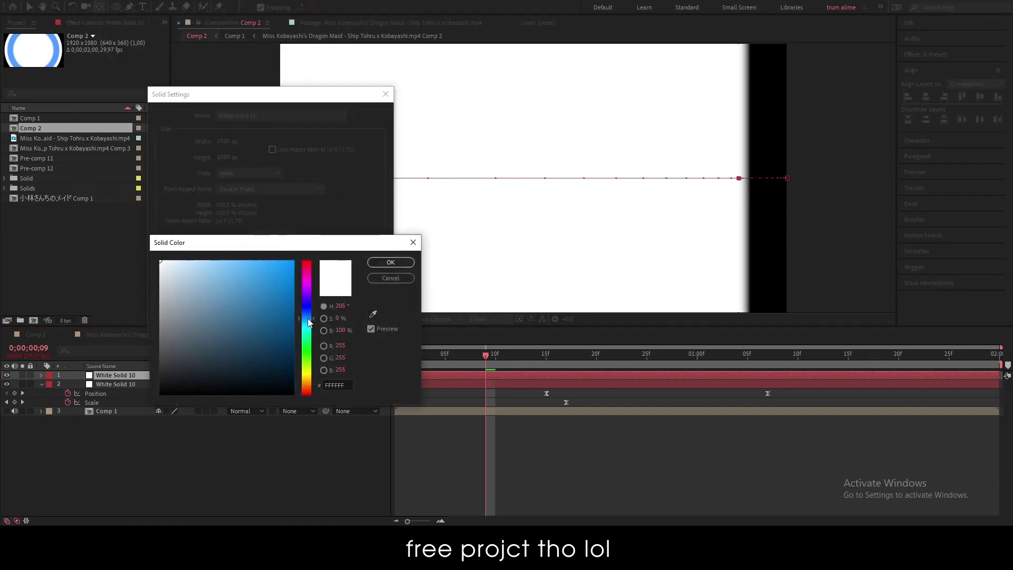
pyautogui.click(240, 252)
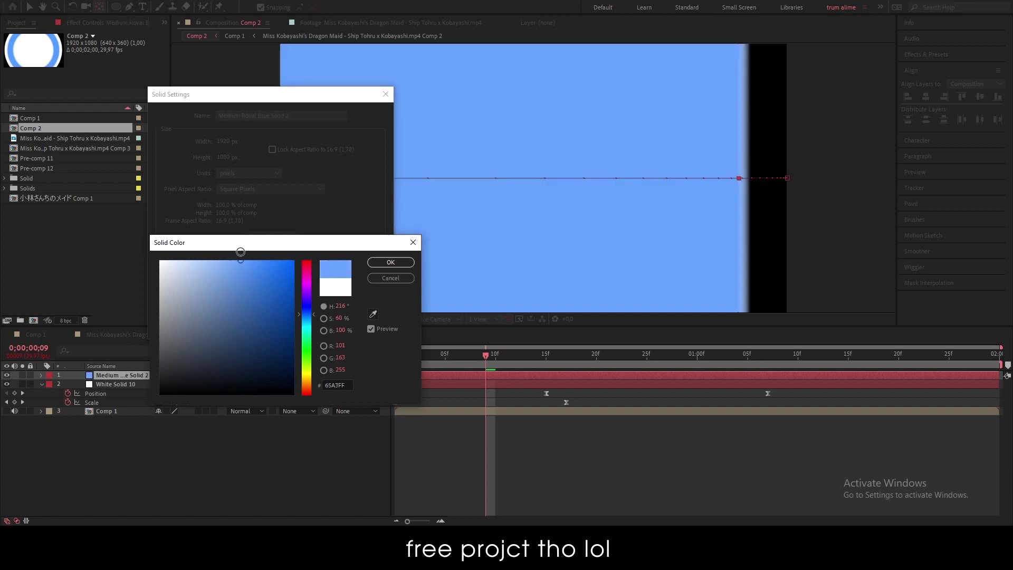
pyautogui.click(388, 262)
pyautogui.click(309, 325)
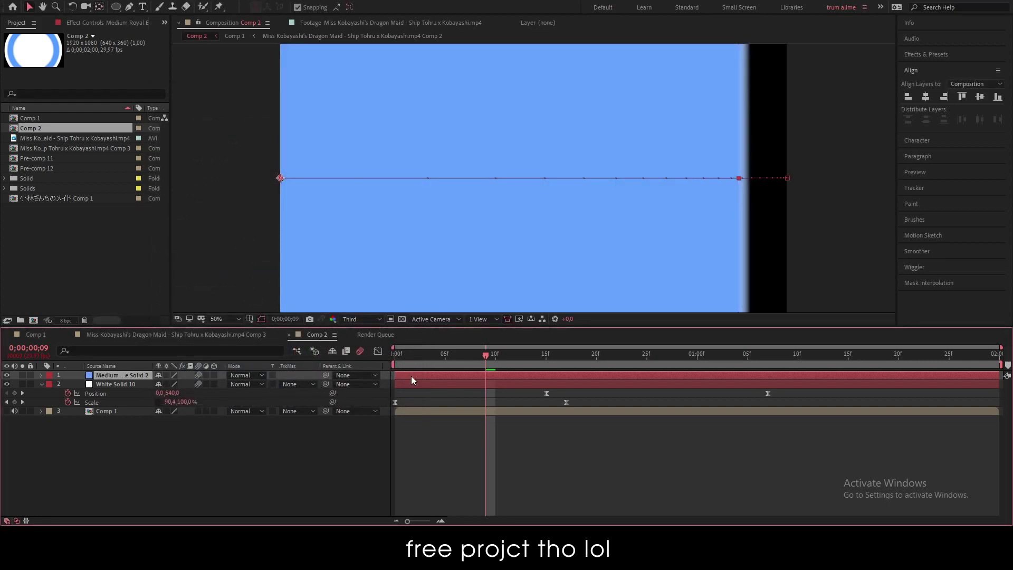
pyautogui.moveTo(411, 376); pyautogui.dragTo(455, 376)
# Make two more blue copies, turn one back to white as White Solid 11, and delay it slightly.
pyautogui.hotkey('ctrl', 'd')
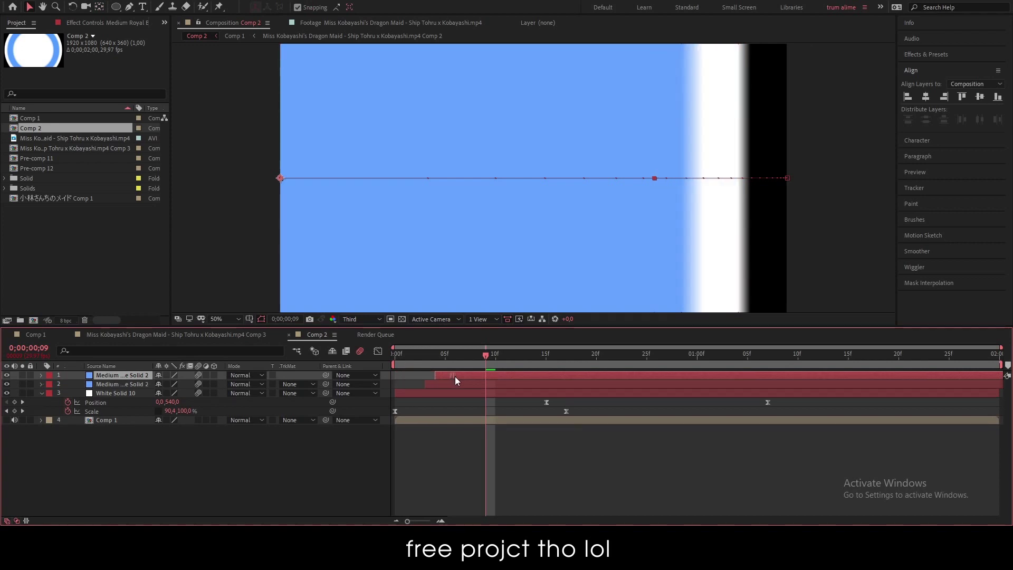
pyautogui.hotkey('ctrl', 'd')
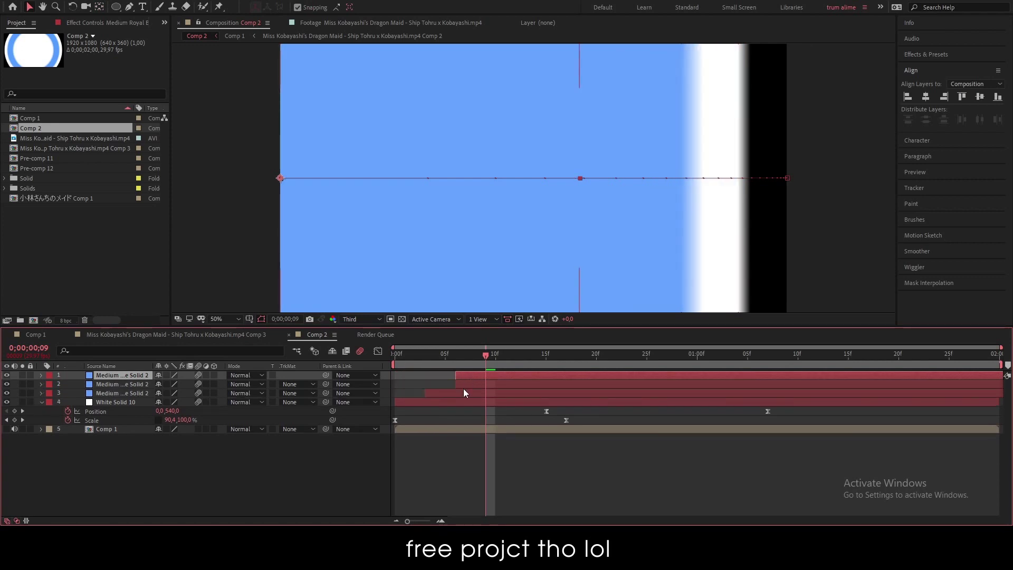
pyautogui.click(464, 385)
pyautogui.click(63, 1)
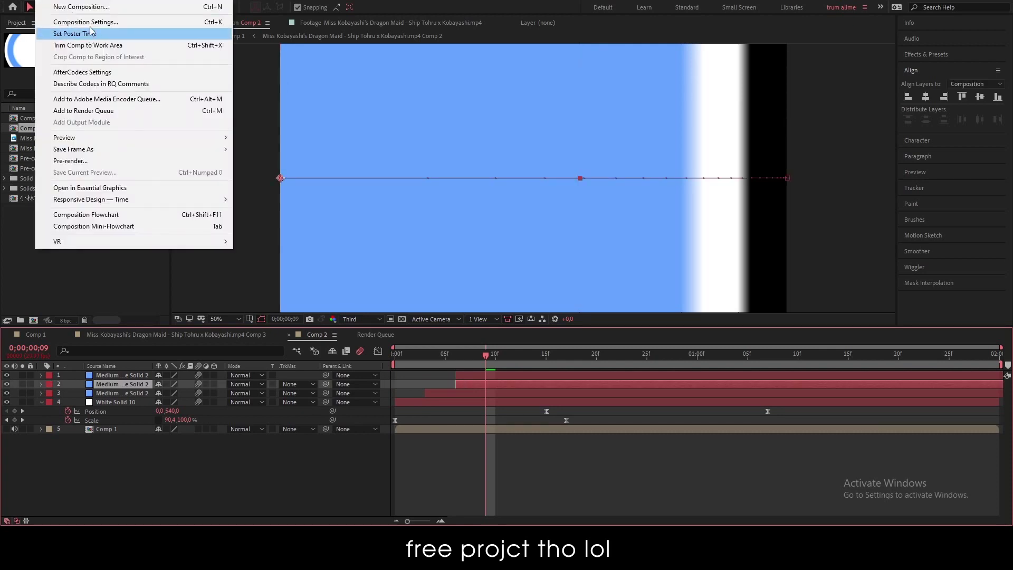
pyautogui.moveTo(93, 1)
pyautogui.click(96, 21)
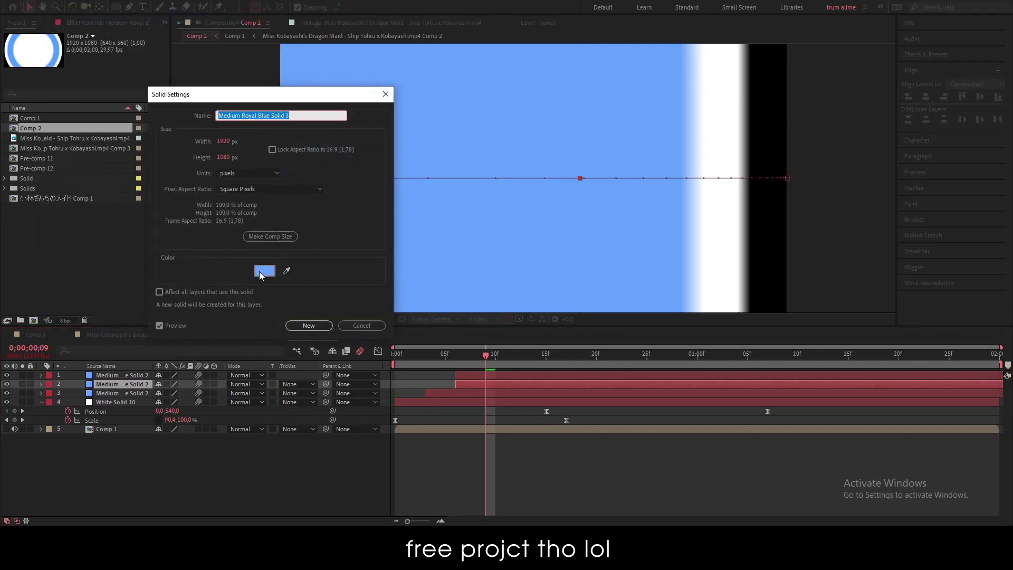
pyautogui.click(262, 269)
pyautogui.click(160, 262)
pyautogui.click(390, 262)
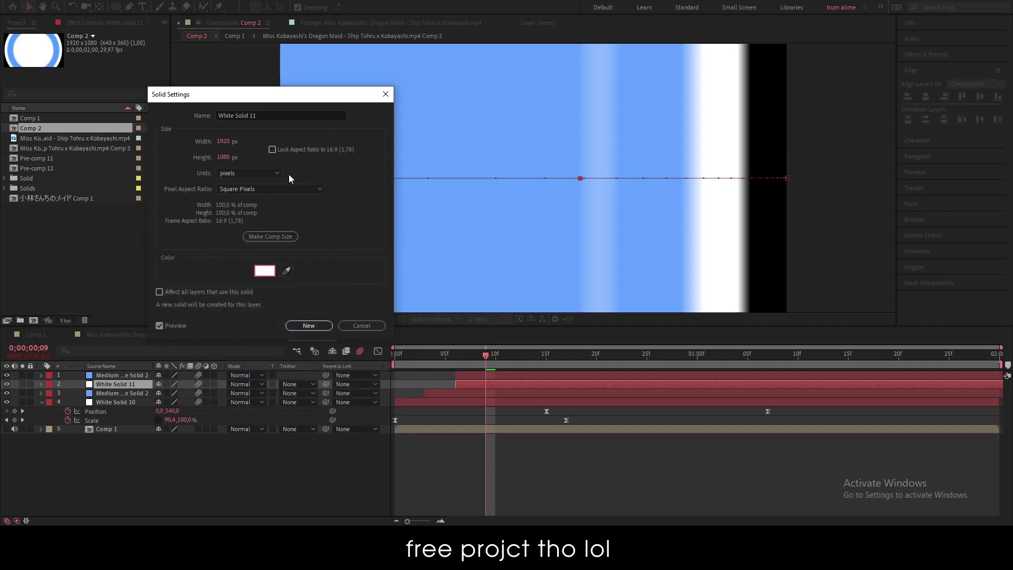
pyautogui.click(302, 322)
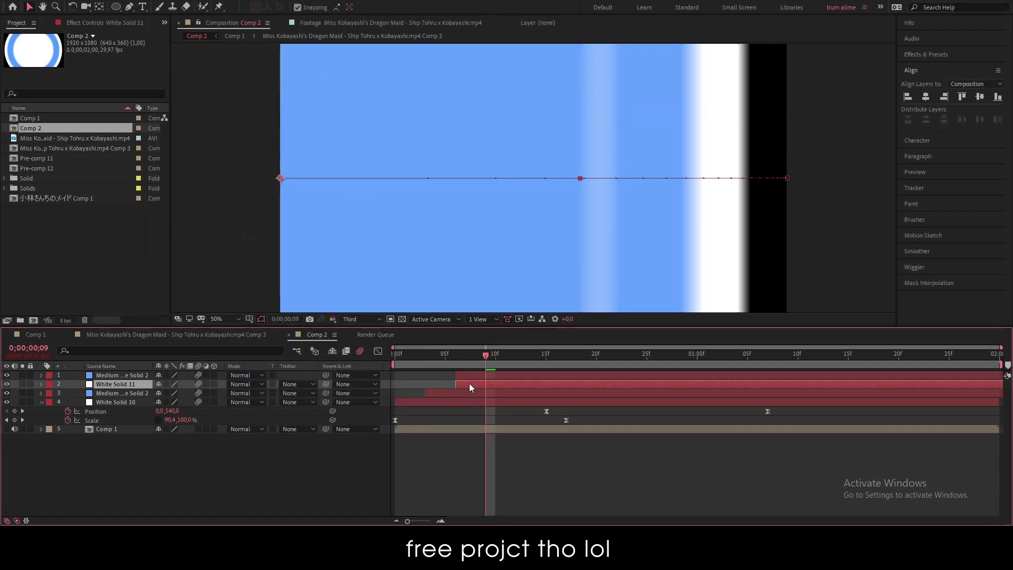
pyautogui.moveTo(470, 384); pyautogui.dragTo(480, 386)
pyautogui.keyDown('shift'); pyautogui.click(480, 401); pyautogui.keyUp('shift')
# Pre-compose the three selected solids into Pre-comp 13 and start the top blue solid later.
pyautogui.rightClick(479, 401)
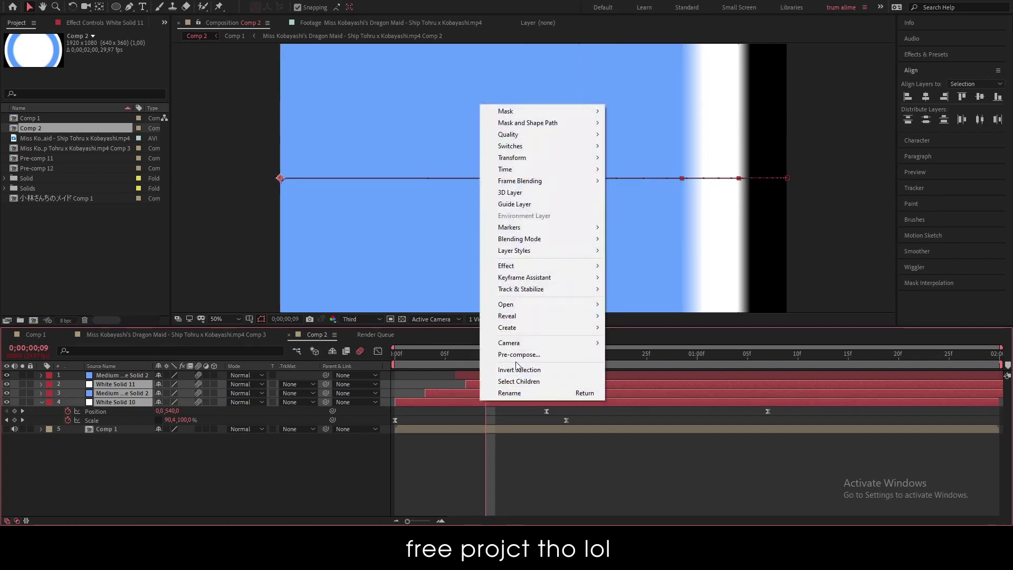
pyautogui.click(501, 353)
pyautogui.click(520, 325)
pyautogui.moveTo(479, 375)
pyautogui.mouseDown()
pyautogui.moveTo(557, 362)
pyautogui.moveTo(556, 375)
pyautogui.moveTo(576, 375)
pyautogui.mouseUp()
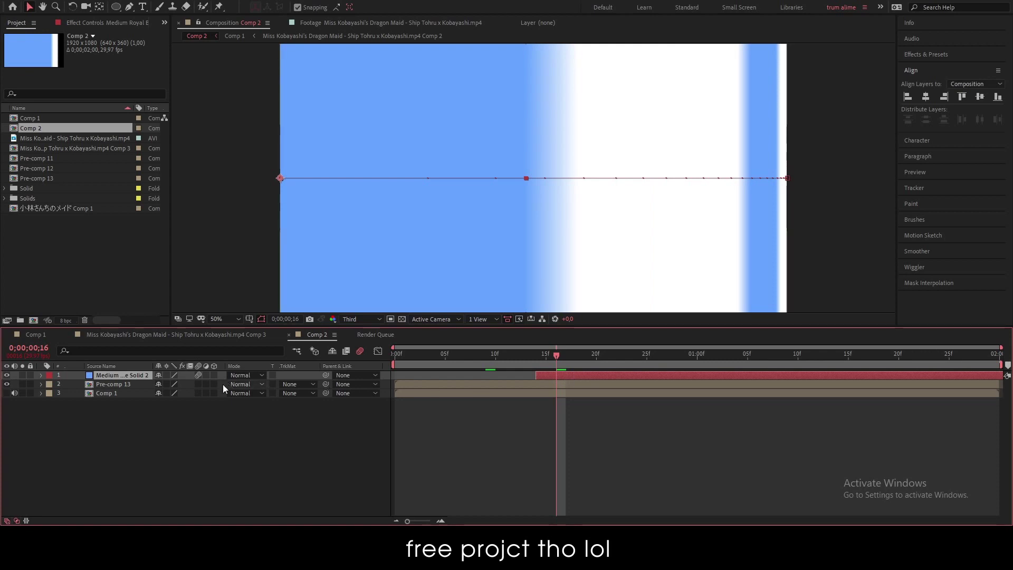
# Set Pre-comp 13's track matte to Alpha Inverted Matte and preview the finished transition.
pyautogui.click(289, 384)
pyautogui.click(319, 422)
pyautogui.moveTo(485, 363)
pyautogui.mouseDown()
pyautogui.moveTo(599, 369)
pyautogui.moveTo(226, 382)
pyautogui.mouseUp()
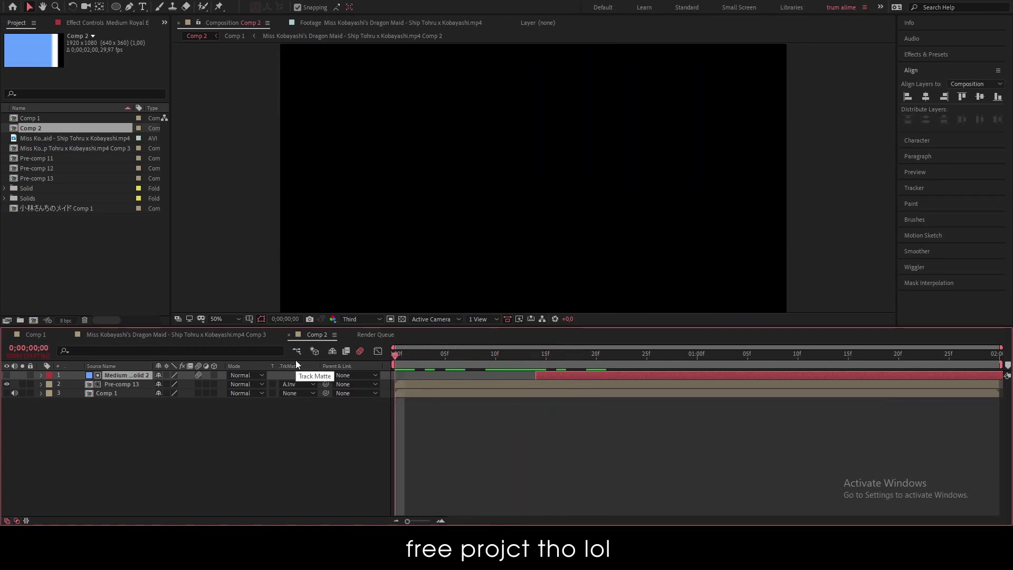
pyautogui.press('space')
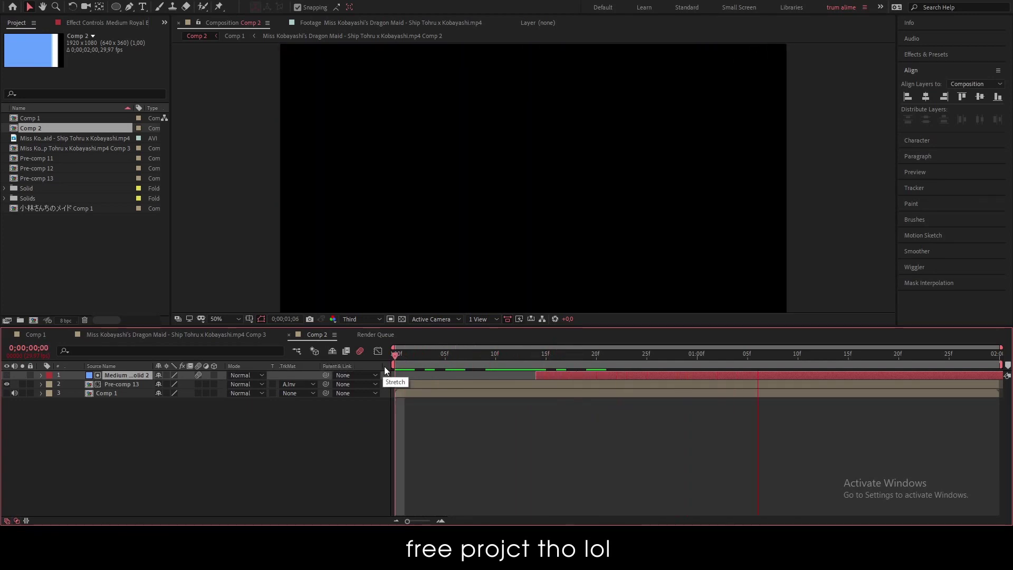